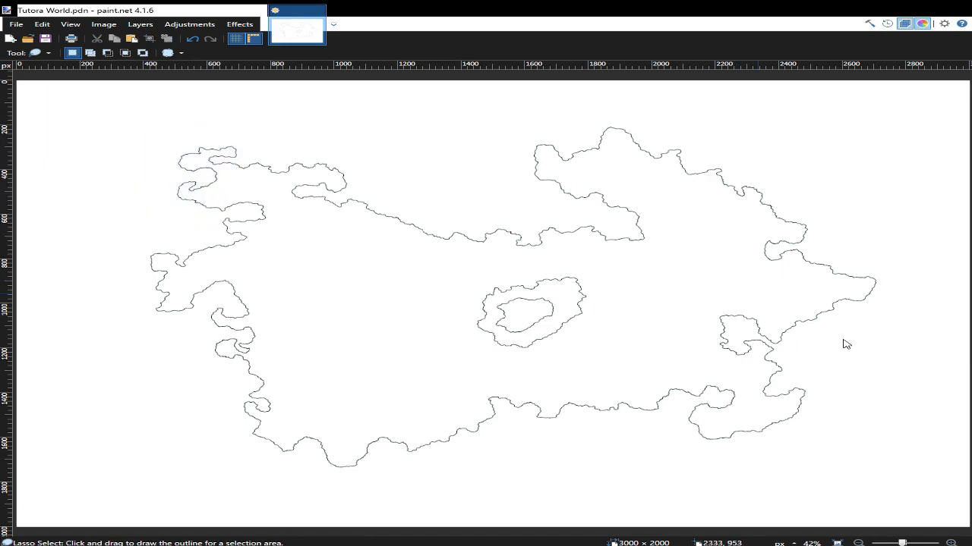
- Lasso the northwest peninsula of the landmass, move it into the canvas's upper-left corner as a separate piece, and deselect it
{"action": "mouse_move", "coordinate": [203, 121]}
{"action": "left_mouse_down"}
{"action": "mouse_move", "coordinate": [158, 155]}
{"action": "mouse_move", "coordinate": [171, 193]}
{"action": "mouse_move", "coordinate": [199, 217]}
{"action": "mouse_move", "coordinate": [306, 216]}
{"action": "mouse_move", "coordinate": [356, 199]}
{"action": "mouse_move", "coordinate": [371, 164]}
{"action": "mouse_move", "coordinate": [360, 136]}
{"action": "left_mouse_up"}
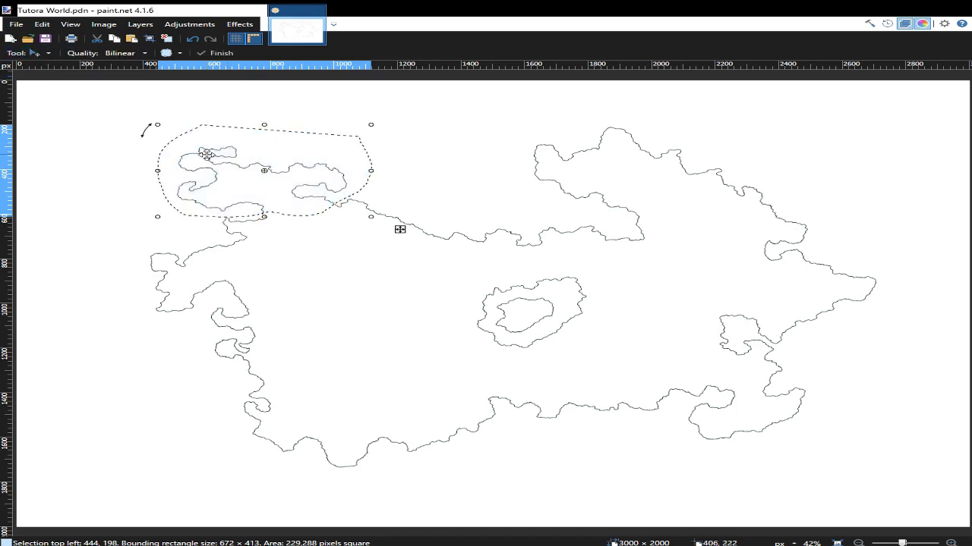
{"action": "key", "text": "m"}
{"action": "mouse_move", "coordinate": [253, 180]}
{"action": "left_mouse_down"}
{"action": "mouse_move", "coordinate": [123, 154]}
{"action": "mouse_move", "coordinate": [110, 128]}
{"action": "left_mouse_up"}
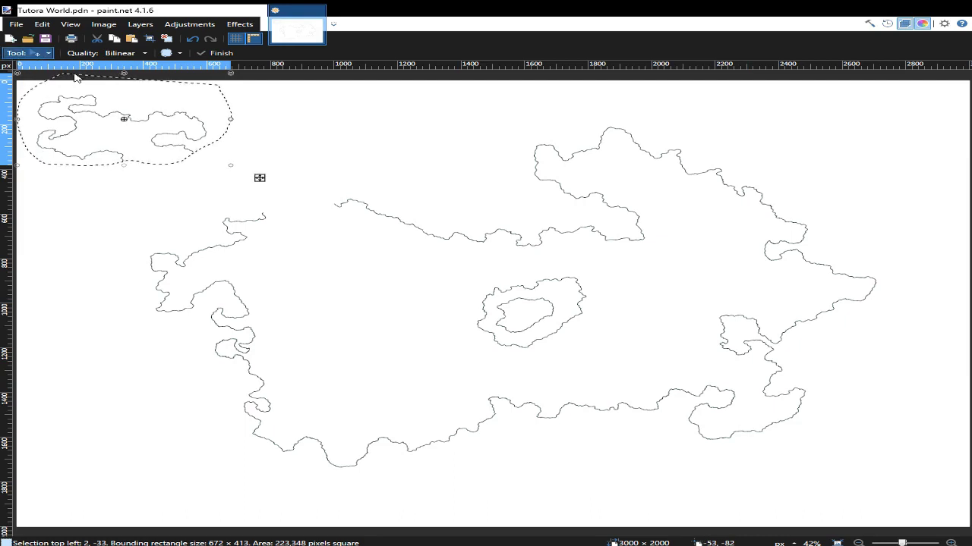
{"action": "key", "text": "s"}
{"action": "left_click", "coordinate": [156, 192]}
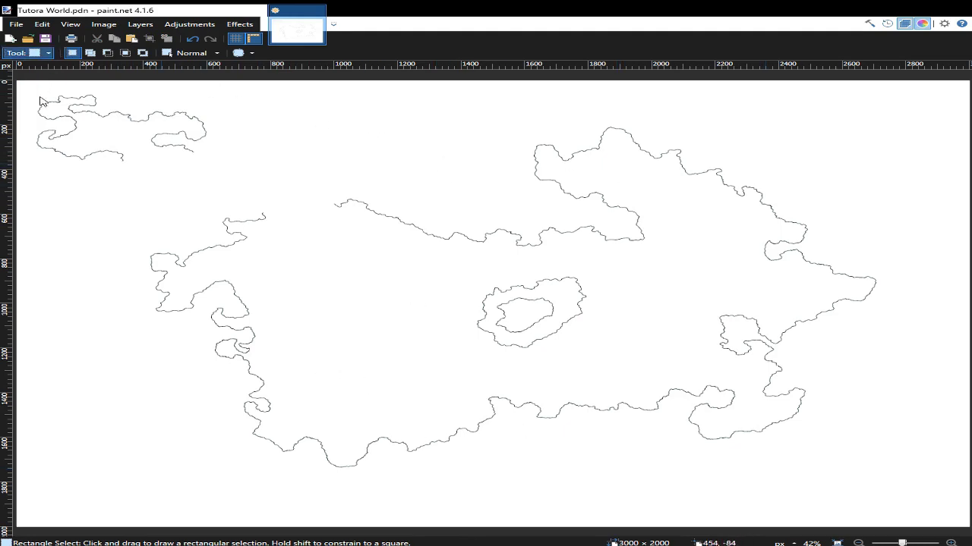
- Lasso the large northeast part of the landmass, move it into the canvas's upper-right corner, and deselect it
{"action": "key", "text": "m"}
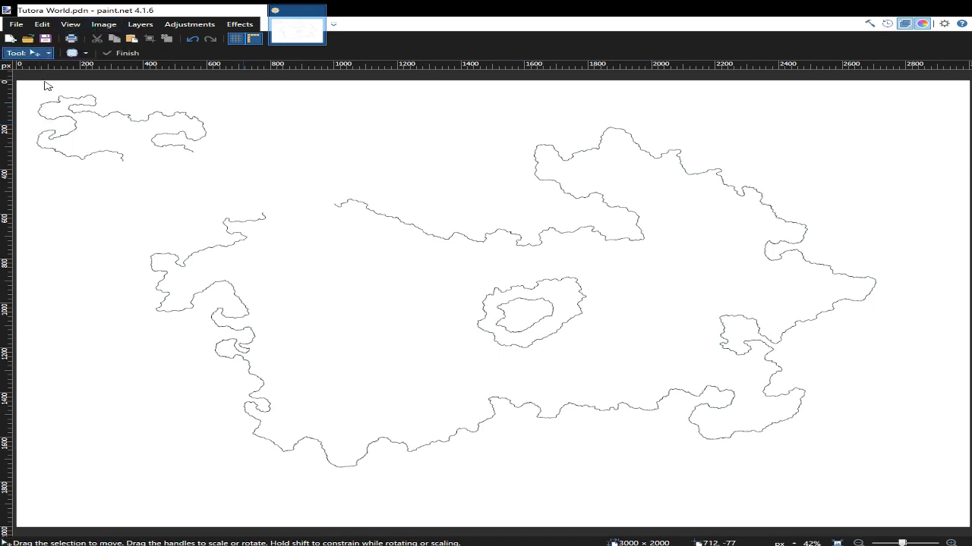
{"action": "key", "text": "m"}
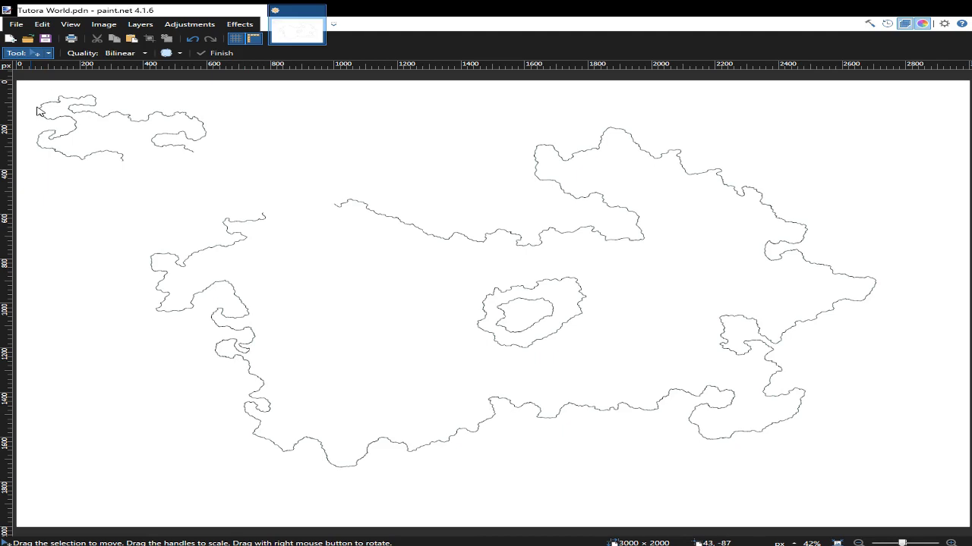
{"action": "key", "text": "s"}
{"action": "key", "text": "s"}
{"action": "mouse_move", "coordinate": [644, 128]}
{"action": "left_mouse_down"}
{"action": "mouse_move", "coordinate": [610, 117]}
{"action": "mouse_move", "coordinate": [542, 122]}
{"action": "mouse_move", "coordinate": [521, 148]}
{"action": "mouse_move", "coordinate": [528, 180]}
{"action": "mouse_move", "coordinate": [562, 203]}
{"action": "mouse_move", "coordinate": [641, 229]}
{"action": "mouse_move", "coordinate": [930, 174]}
{"action": "left_mouse_up"}
{"action": "key", "text": "m"}
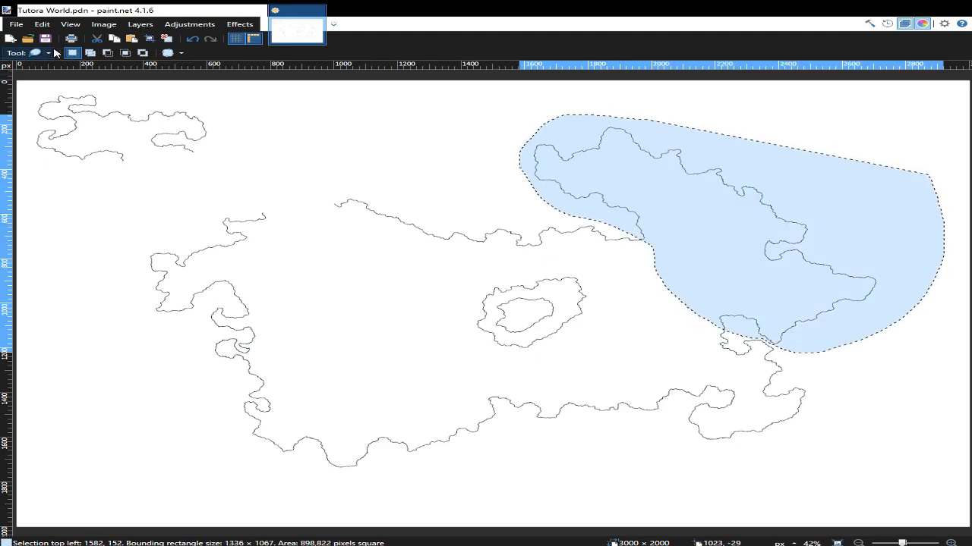
{"action": "left_click_drag", "start_coordinate": [527, 299], "coordinate": [607, 252]}
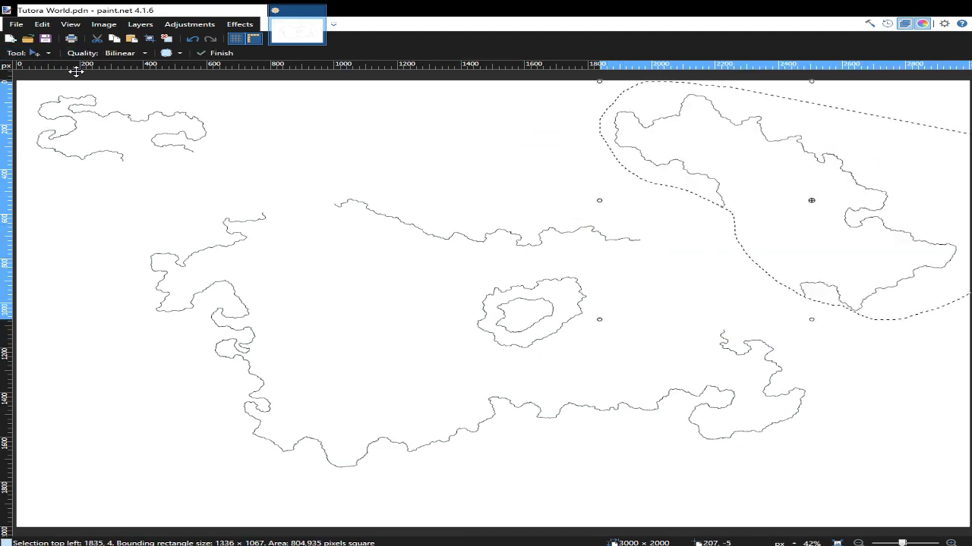
{"action": "left_click", "coordinate": [42, 54]}
{"action": "left_click", "coordinate": [49, 69]}
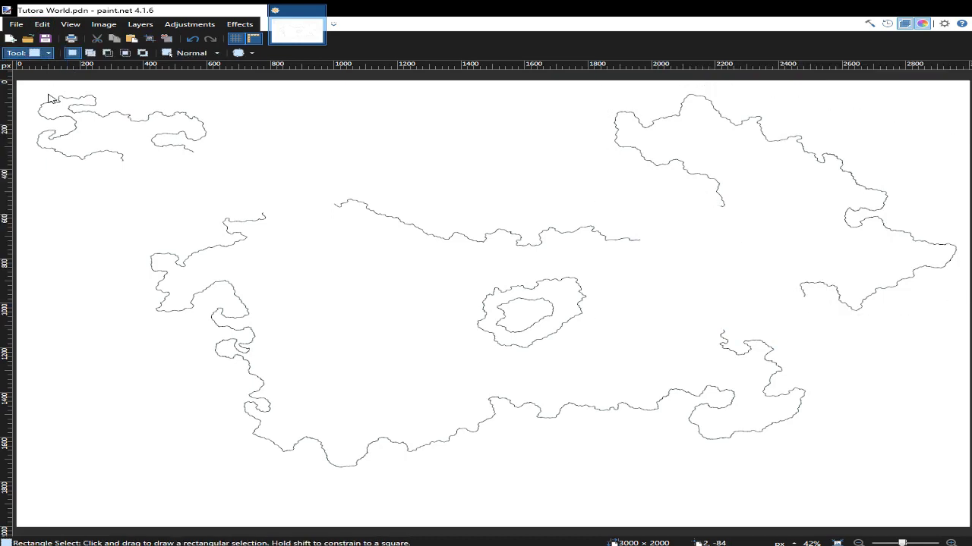
- Lasso the southeast peninsula's lower lobe and move it into the canvas's lower-right corner
{"action": "key", "text": "s"}
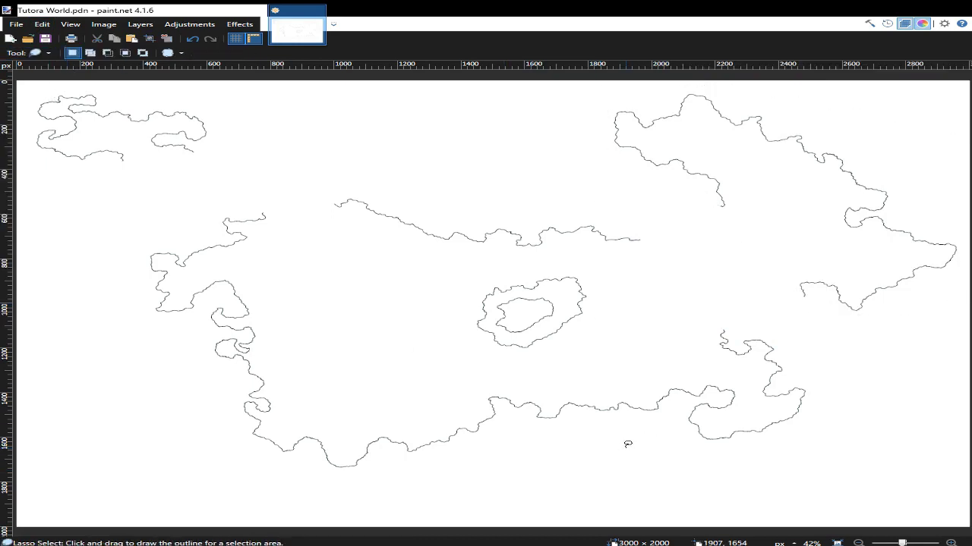
{"action": "mouse_move", "coordinate": [668, 449]}
{"action": "left_mouse_down"}
{"action": "mouse_move", "coordinate": [690, 403]}
{"action": "mouse_move", "coordinate": [824, 381]}
{"action": "mouse_move", "coordinate": [849, 435]}
{"action": "mouse_move", "coordinate": [813, 444]}
{"action": "left_mouse_up"}
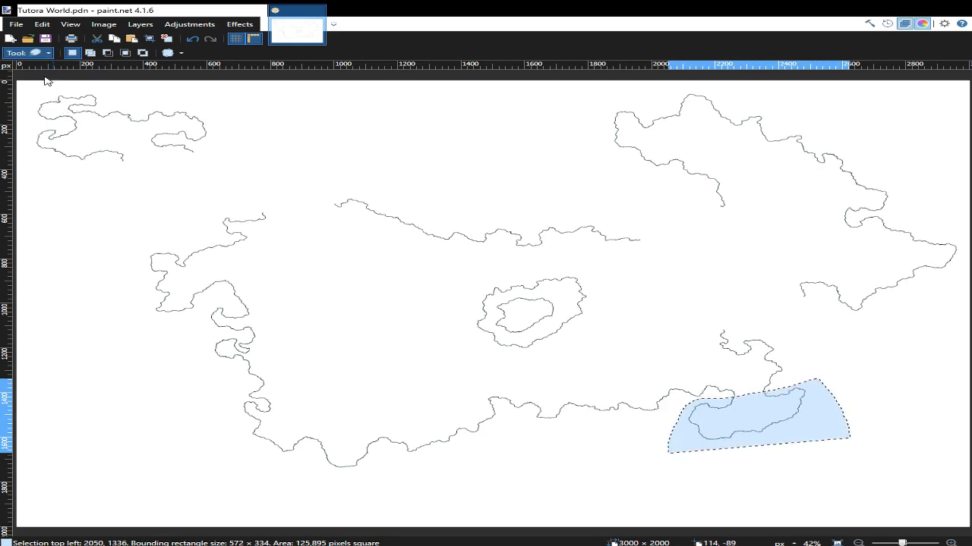
{"action": "key", "text": "m"}
{"action": "mouse_move", "coordinate": [722, 425]}
{"action": "left_mouse_down"}
{"action": "mouse_move", "coordinate": [789, 445]}
{"action": "mouse_move", "coordinate": [851, 495]}
{"action": "mouse_move", "coordinate": [896, 507]}
{"action": "left_mouse_up"}
- Lasso the western and southwestern coast of the landmass, move it into the canvas's lower-left corner, and deselect it
{"action": "key", "text": "s"}
{"action": "mouse_move", "coordinate": [216, 238]}
{"action": "left_mouse_down"}
{"action": "mouse_move", "coordinate": [179, 241]}
{"action": "mouse_move", "coordinate": [133, 266]}
{"action": "mouse_move", "coordinate": [147, 336]}
{"action": "mouse_move", "coordinate": [210, 451]}
{"action": "mouse_move", "coordinate": [268, 503]}
{"action": "mouse_move", "coordinate": [490, 504]}
{"action": "mouse_move", "coordinate": [574, 466]}
{"action": "mouse_move", "coordinate": [463, 379]}
{"action": "left_mouse_up"}
{"action": "key", "text": "m"}
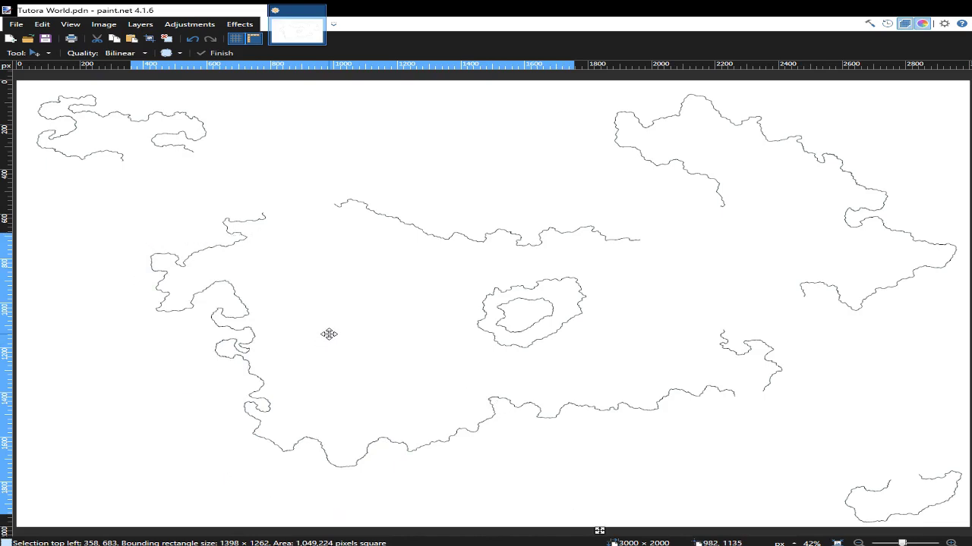
{"action": "mouse_move", "coordinate": [329, 334]}
{"action": "left_mouse_down"}
{"action": "mouse_move", "coordinate": [235, 372]}
{"action": "mouse_move", "coordinate": [219, 390]}
{"action": "mouse_move", "coordinate": [200, 386]}
{"action": "left_mouse_up"}
{"action": "key", "text": "s"}
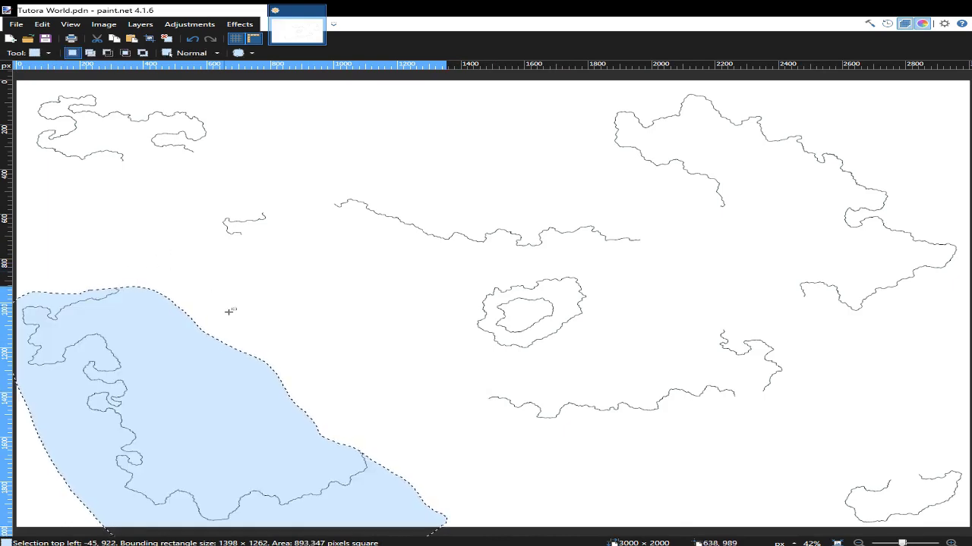
{"action": "key", "text": "ctrl+d"}
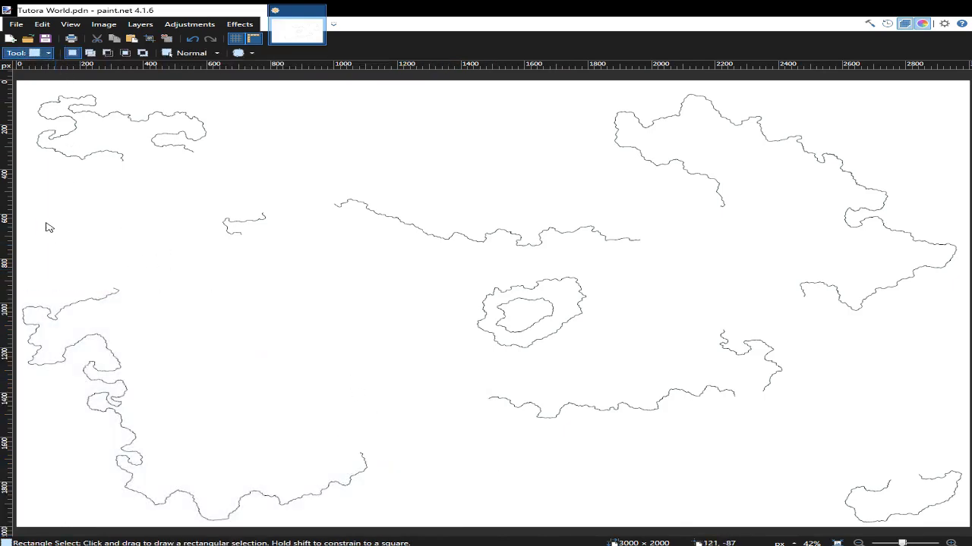
- Paint red 3 px coastlines closing the underside of the northwest piece and the open southwest side of the central landmass
{"action": "key", "text": "b"}
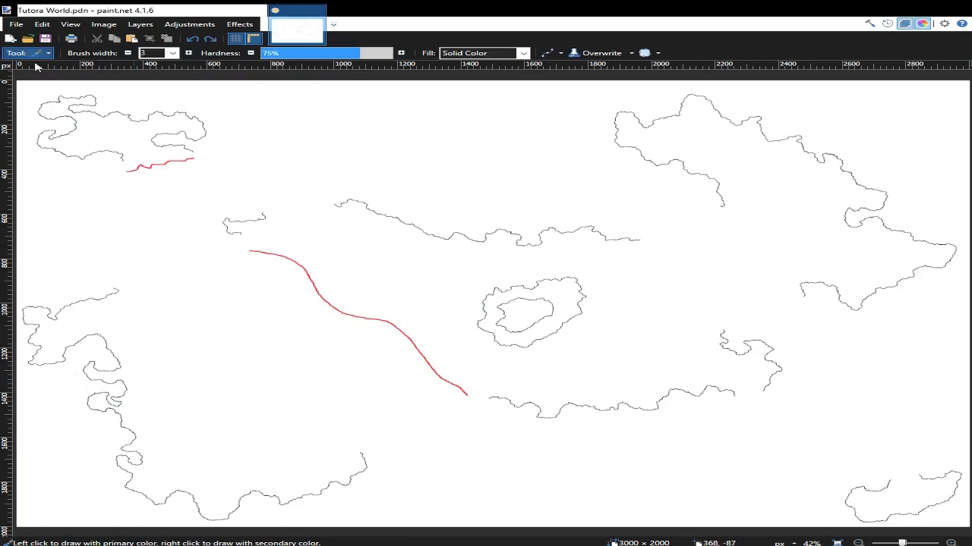
- Copy the short red coastline under the northwest piece, place the copy across the central landmass's northwest gap, and deselect it
{"action": "key", "text": "m"}
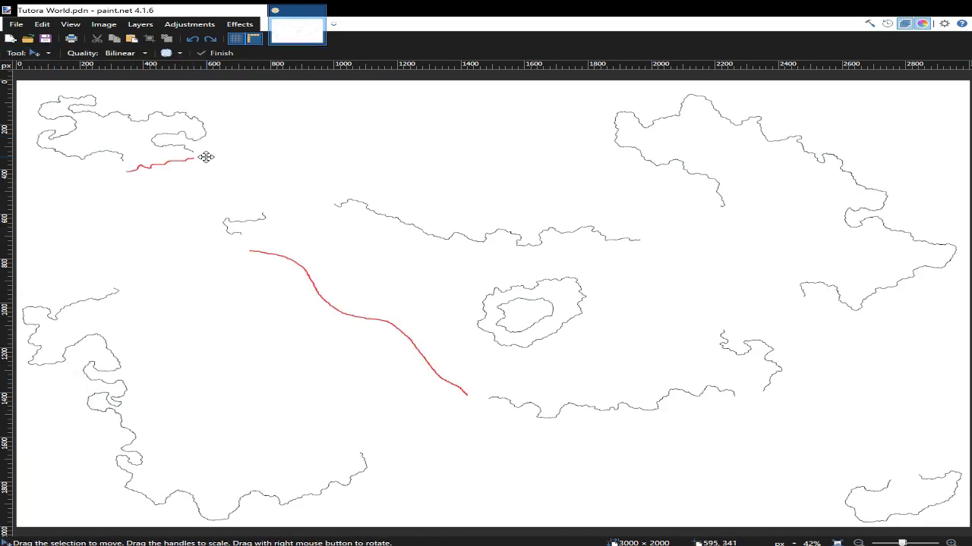
{"action": "key", "text": "s"}
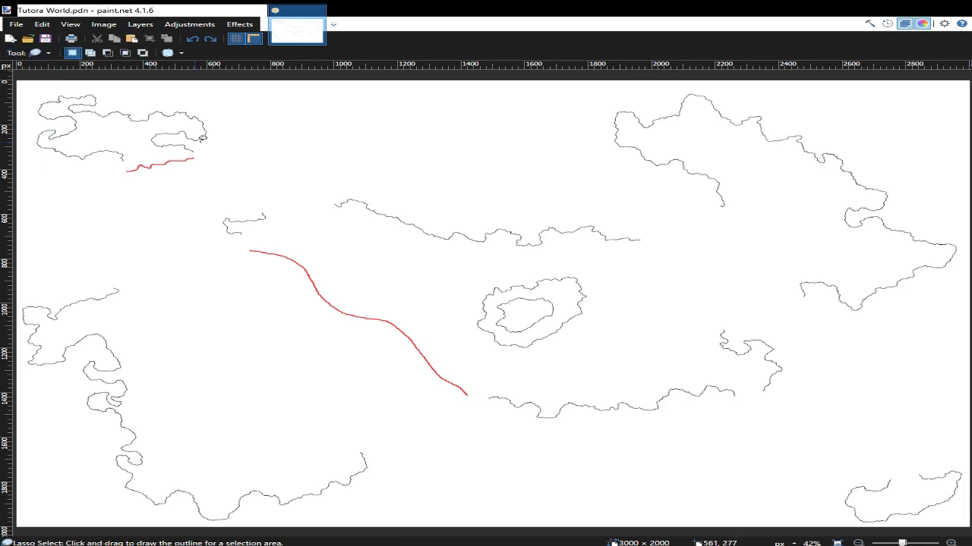
{"action": "mouse_move", "coordinate": [210, 152]}
{"action": "left_mouse_down"}
{"action": "mouse_move", "coordinate": [111, 174]}
{"action": "mouse_move", "coordinate": [183, 189]}
{"action": "left_mouse_up"}
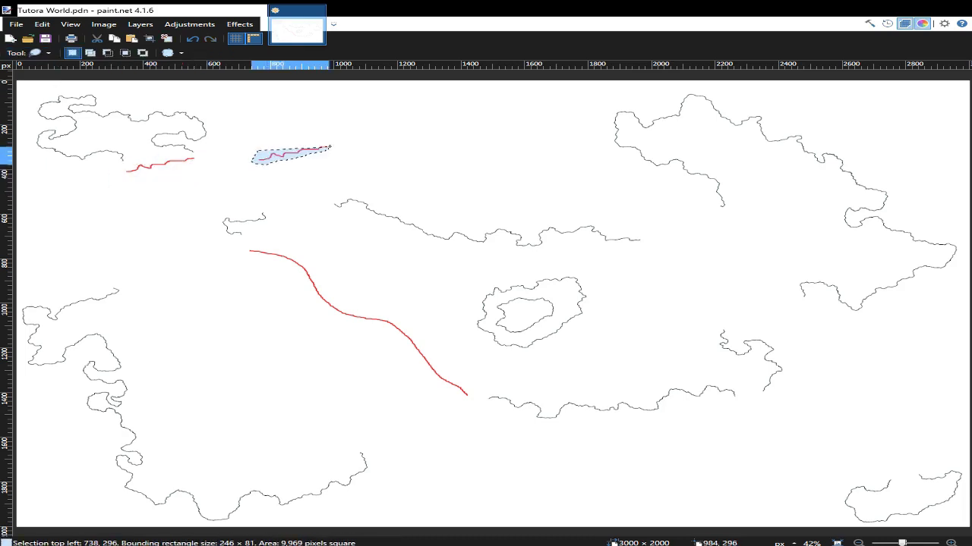
{"action": "left_click_drag", "start_coordinate": [330, 147], "coordinate": [330, 143]}
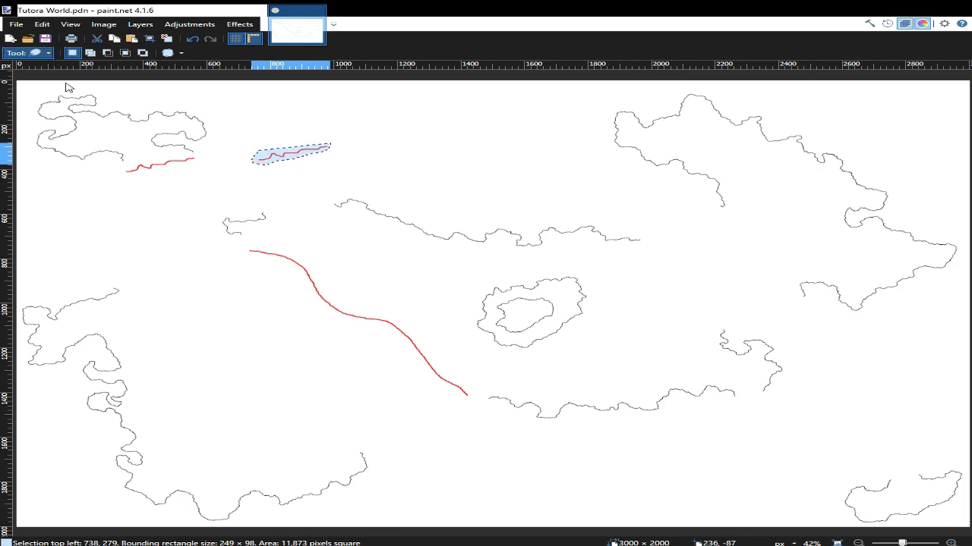
{"action": "key", "text": "m"}
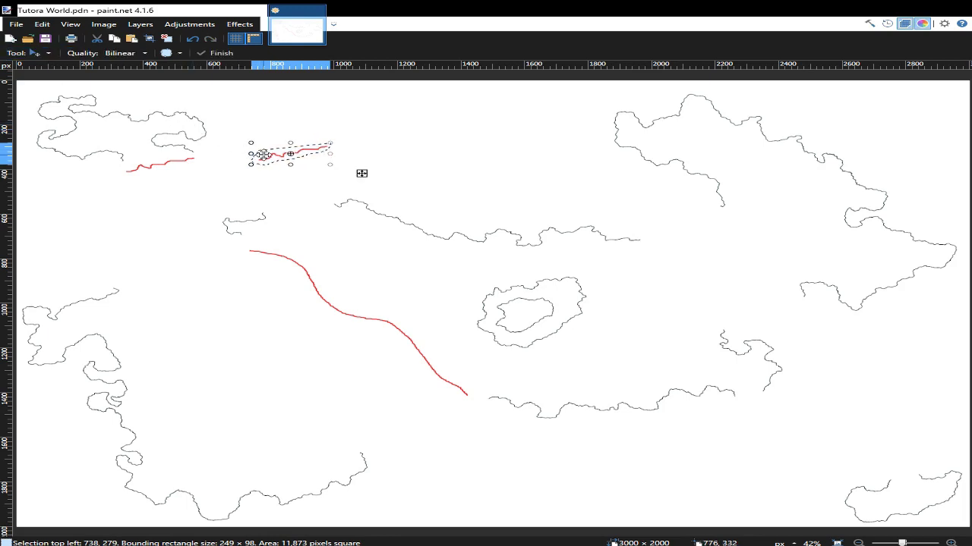
{"action": "left_click_drag", "start_coordinate": [262, 151], "coordinate": [259, 203]}
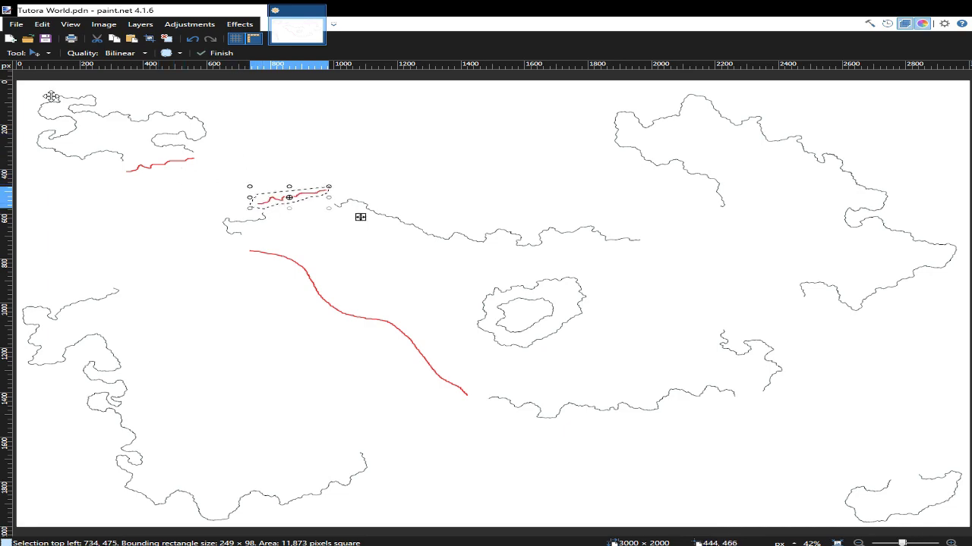
{"action": "left_click", "coordinate": [44, 56]}
{"action": "left_click", "coordinate": [47, 74]}
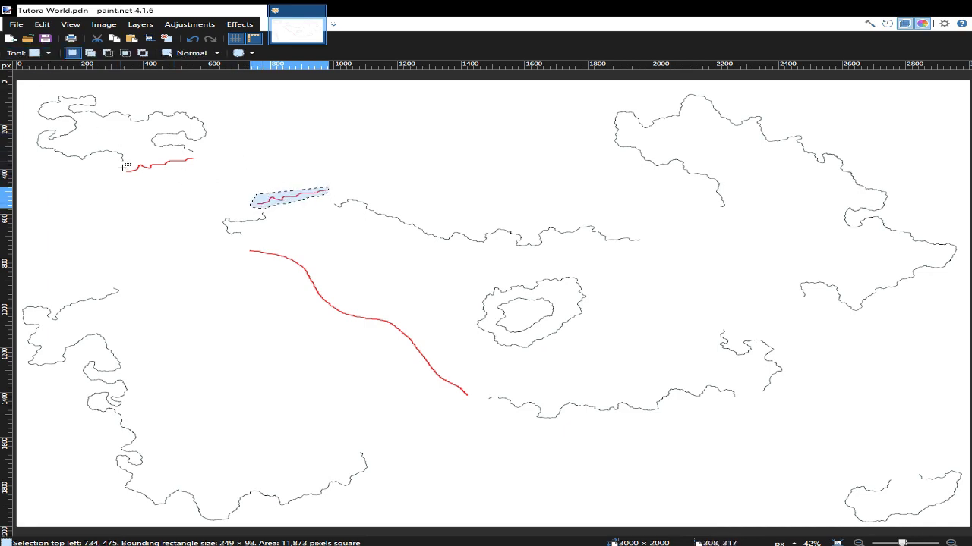
{"action": "left_click", "coordinate": [123, 171]}
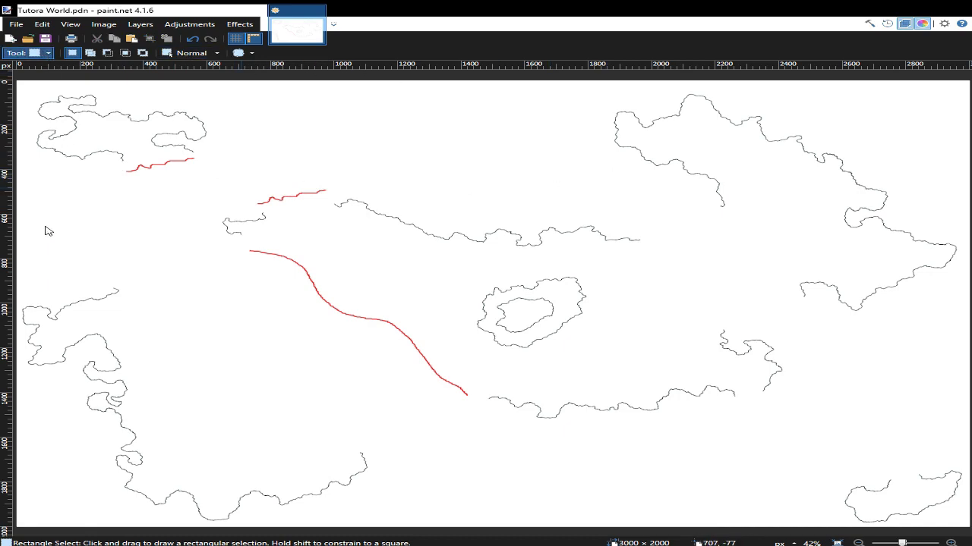
- Paint red 3 px coastlines across the central landmass's open eastern side and the small gap at its southeast cape
{"action": "key", "text": "b"}
{"action": "left_click_drag", "start_coordinate": [646, 238], "coordinate": [729, 324]}
{"action": "left_click_drag", "start_coordinate": [737, 401], "coordinate": [765, 400]}
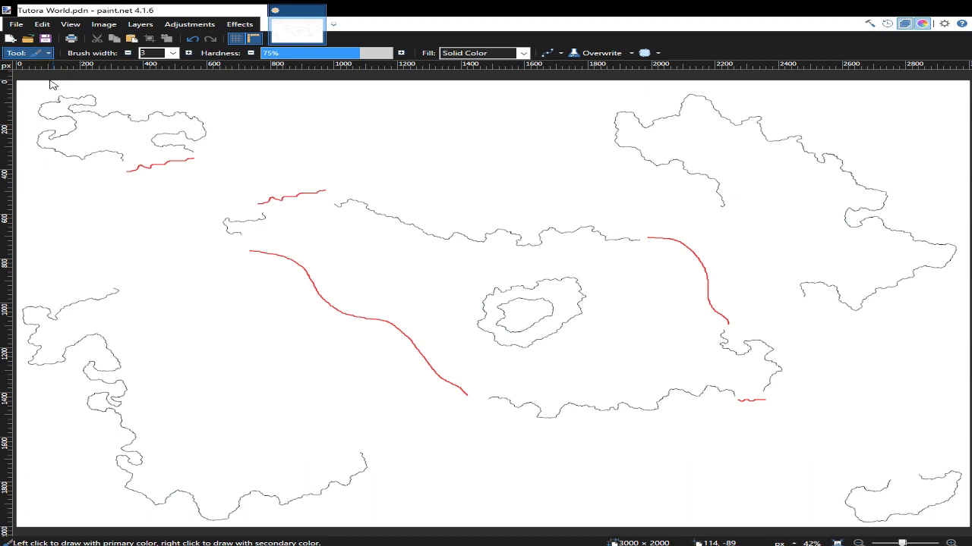
- Lasso the central landmass's southeast cape with its short red line, move it out to the canvas's eastern edge, and deselect it
{"action": "key", "text": "s"}
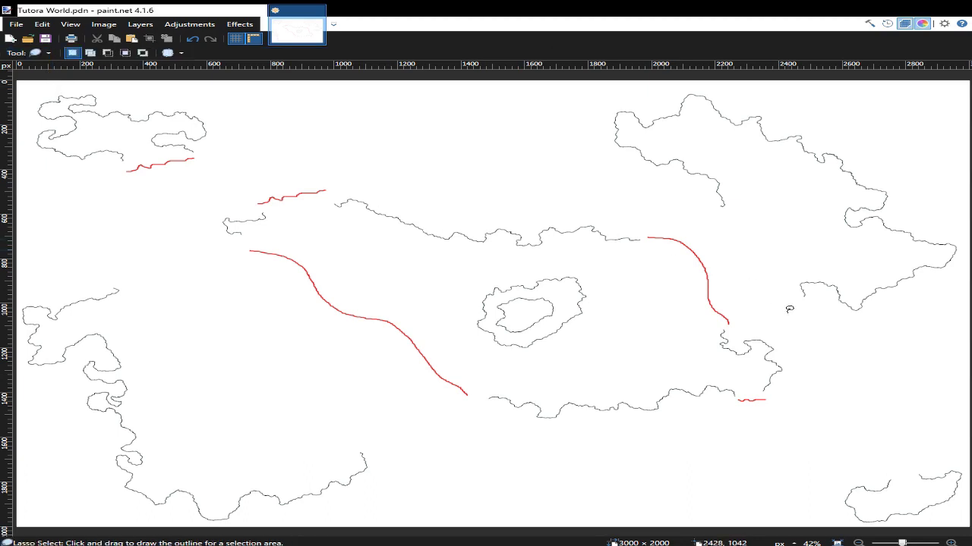
{"action": "left_click", "coordinate": [783, 323]}
{"action": "mouse_move", "coordinate": [783, 323]}
{"action": "left_mouse_down"}
{"action": "mouse_move", "coordinate": [723, 346]}
{"action": "mouse_move", "coordinate": [699, 382]}
{"action": "mouse_move", "coordinate": [715, 405]}
{"action": "mouse_move", "coordinate": [746, 419]}
{"action": "mouse_move", "coordinate": [777, 420]}
{"action": "mouse_move", "coordinate": [802, 389]}
{"action": "left_mouse_up"}
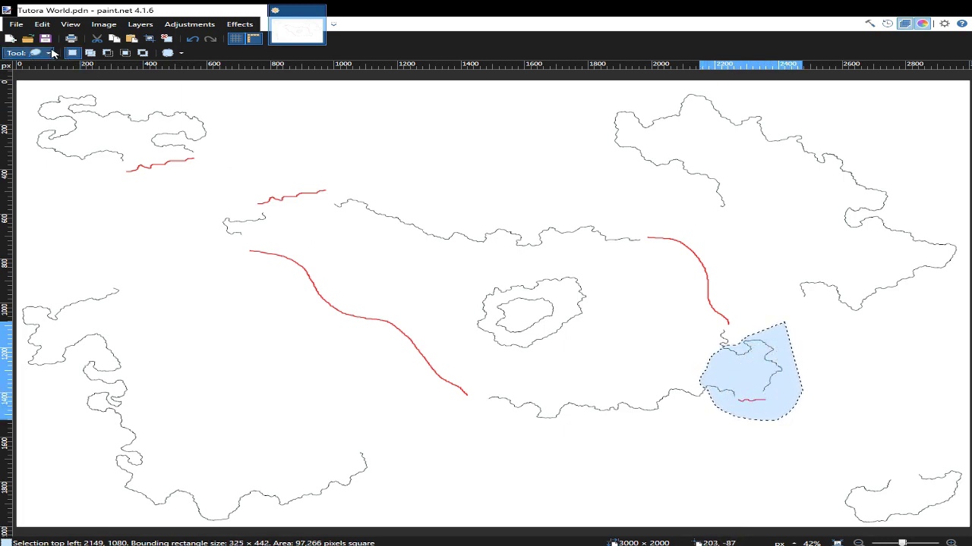
{"action": "key", "text": "m"}
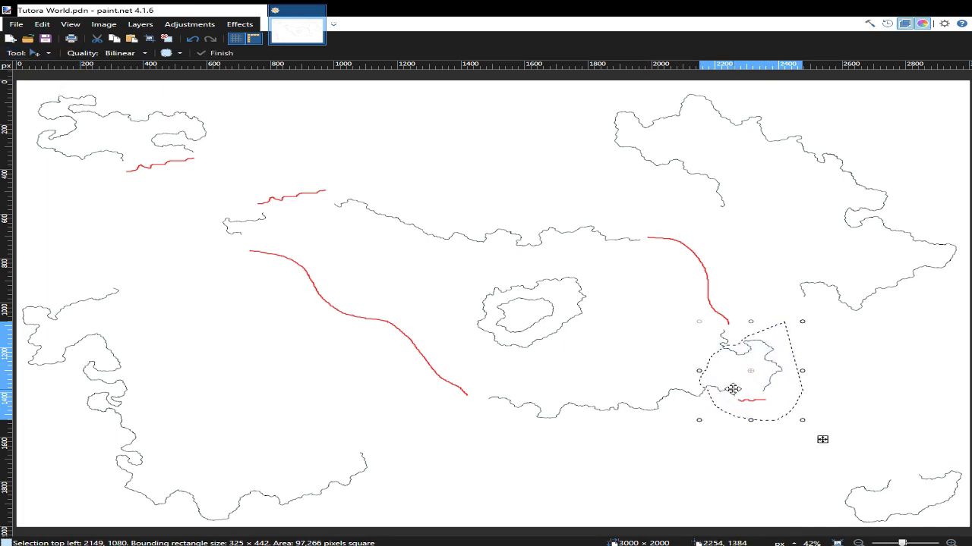
{"action": "left_click_drag", "start_coordinate": [731, 372], "coordinate": [900, 375]}
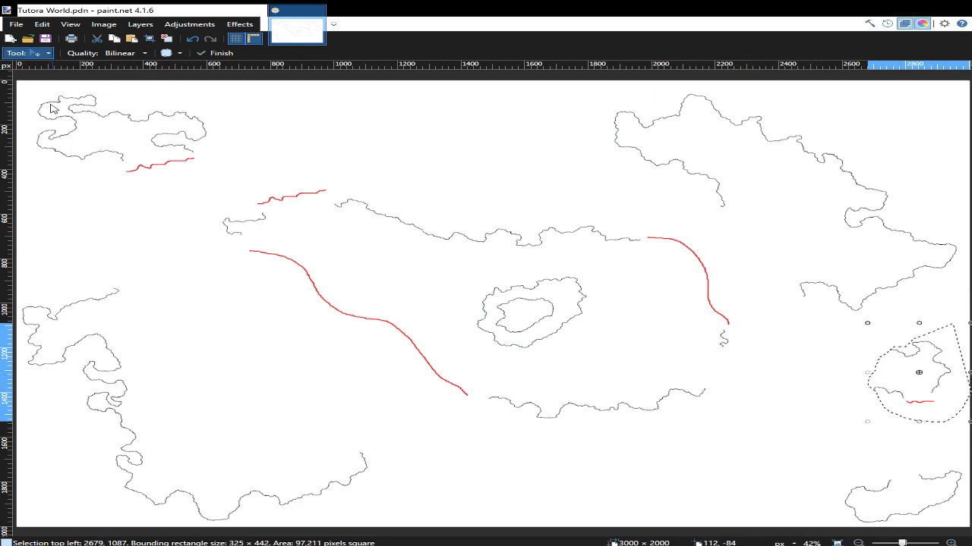
{"action": "key", "text": "s"}
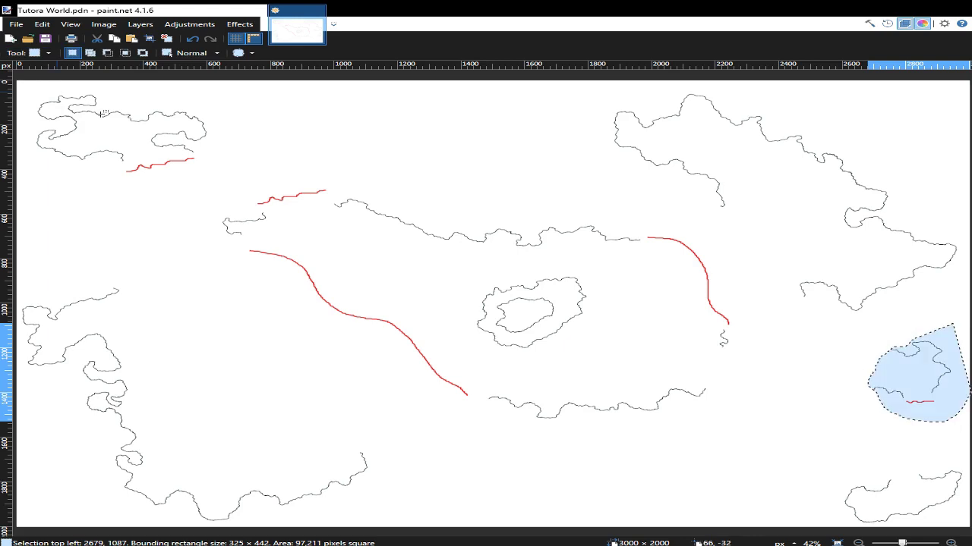
{"action": "left_click", "coordinate": [647, 363]}
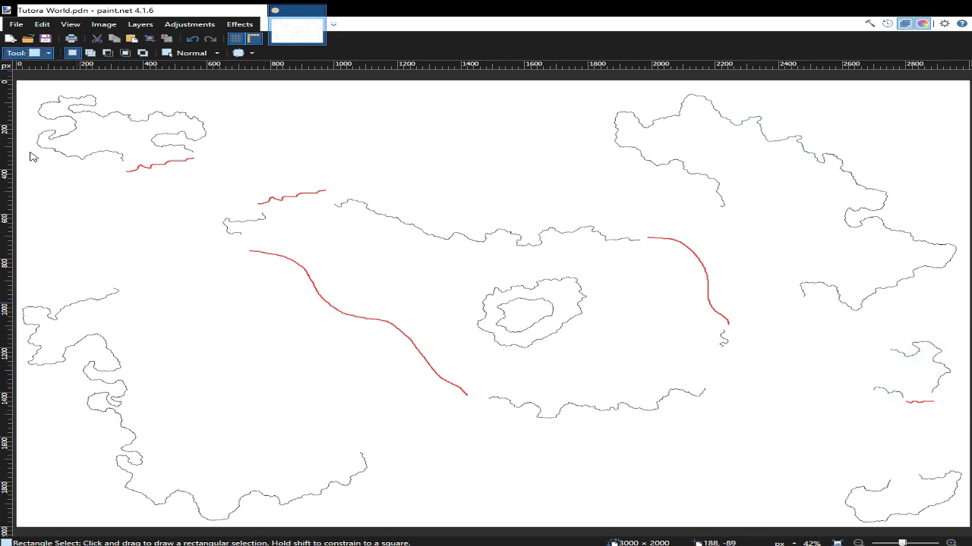
- Paint a red 3 px coastline closing the gap left at the central landmass's southeast corner
{"action": "key", "text": "b"}
{"action": "left_click", "coordinate": [417, 286]}
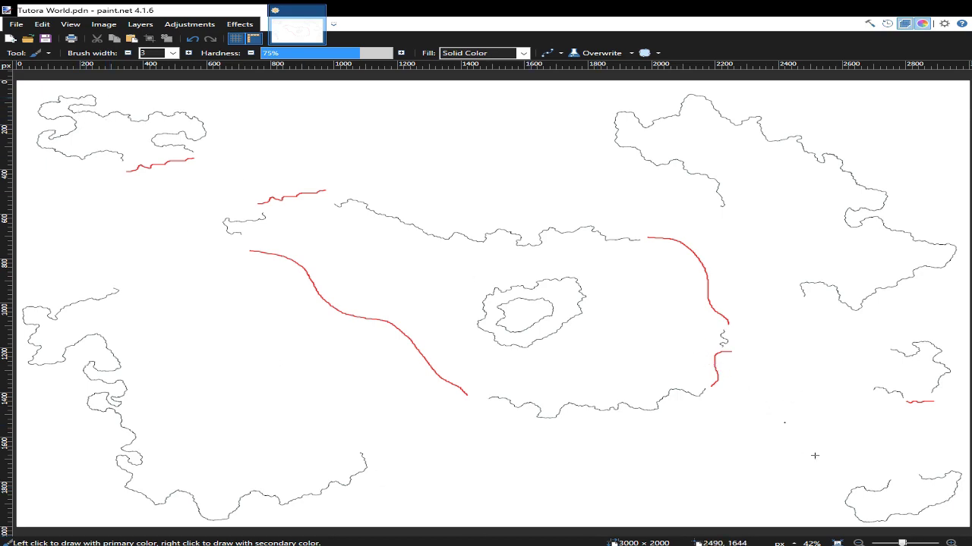
- Try to extend the loose end of the northwest piece's black outline with a 2 px brush at 75% hardness
{"action": "left_click", "coordinate": [837, 544]}
{"action": "left_click", "coordinate": [837, 544]}
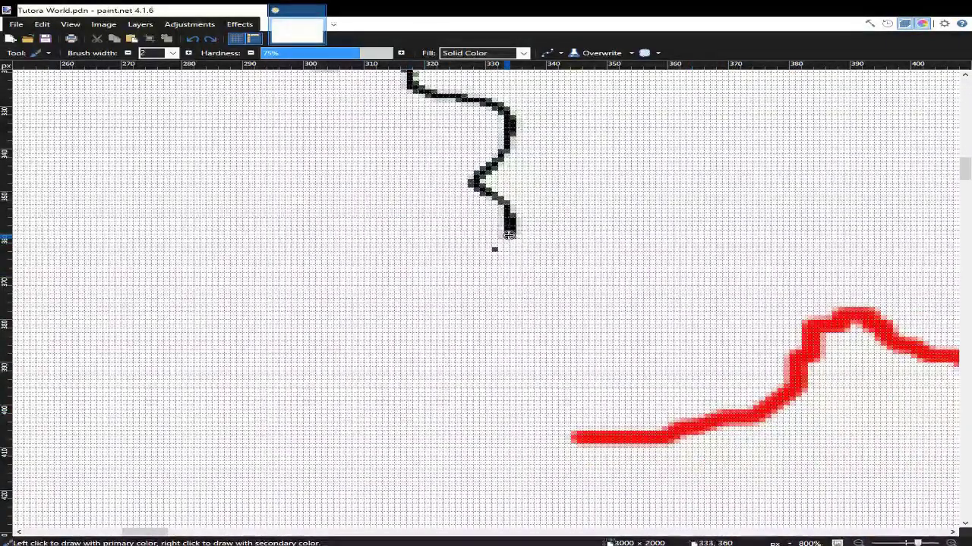
{"action": "left_click_drag", "start_coordinate": [508, 235], "coordinate": [479, 263]}
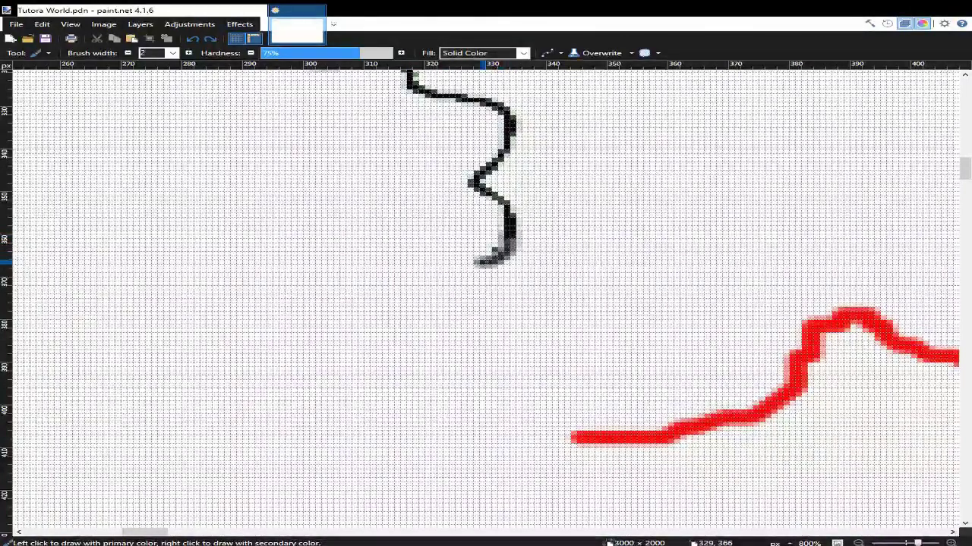
- Set the brush hardness to 100% and undo the soft black stroke at the end of the outline
{"action": "left_click_drag", "start_coordinate": [278, 58], "coordinate": [460, 60]}
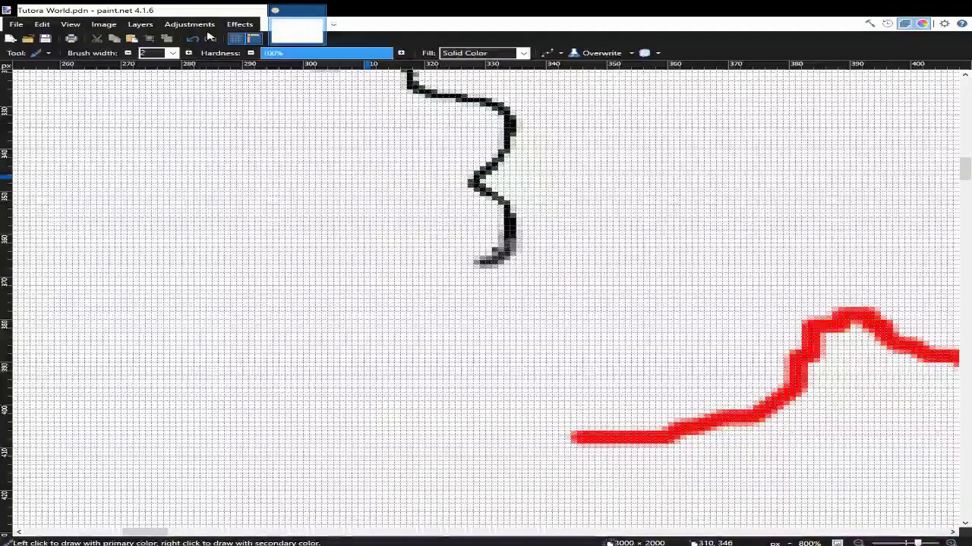
{"action": "left_click", "coordinate": [196, 40]}
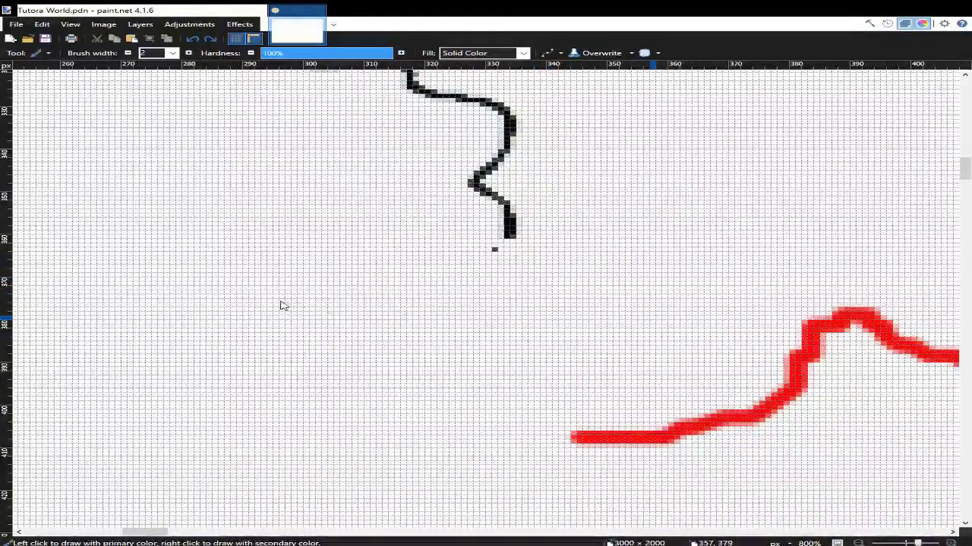
{"action": "left_click_drag", "start_coordinate": [150, 532], "coordinate": [157, 533]}
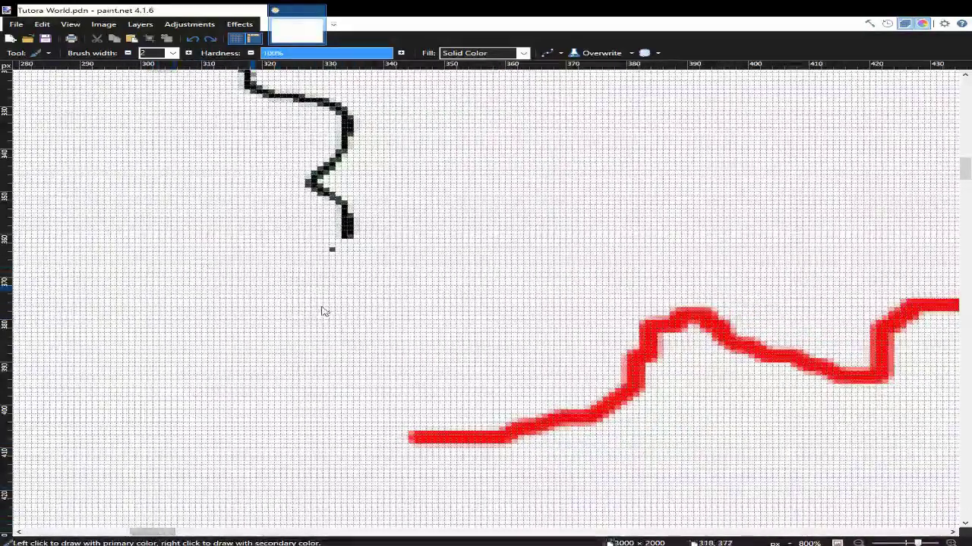
- Paint a black 2 px coastline above the red guide line to close the northwest piece's open southern side
{"action": "left_click_drag", "start_coordinate": [345, 235], "coordinate": [514, 240]}
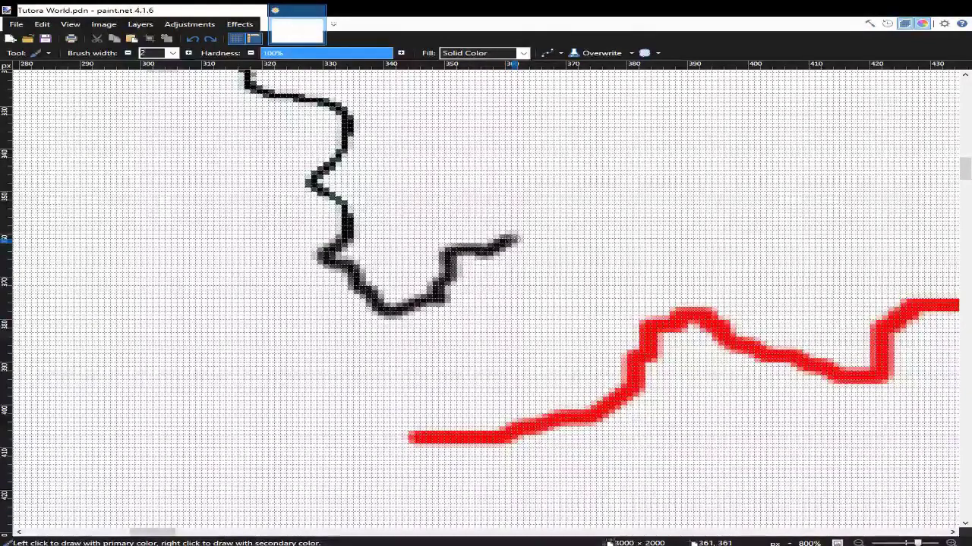
{"action": "left_click_drag", "start_coordinate": [515, 240], "coordinate": [957, 251]}
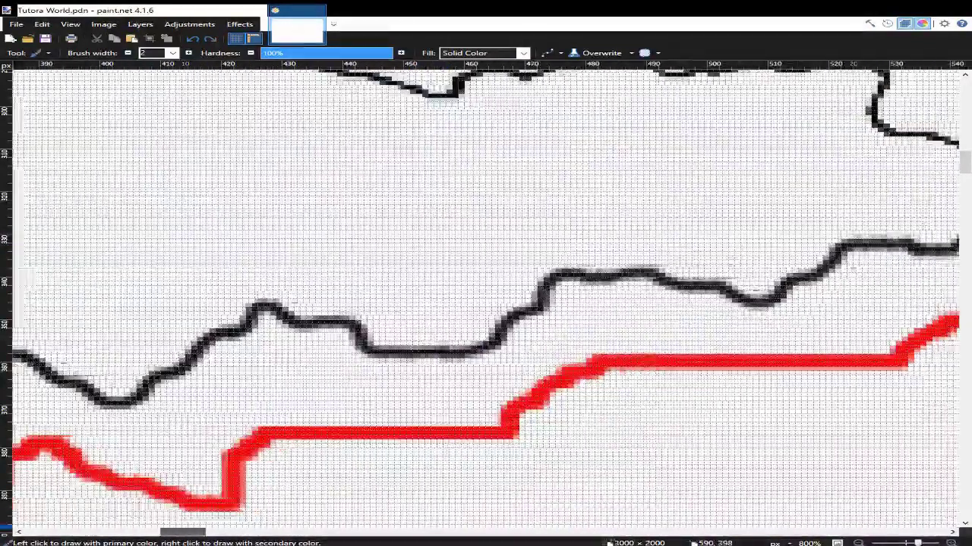
{"action": "scroll", "coordinate": [373, 238], "scroll_direction": "up", "scroll_amount": 5}
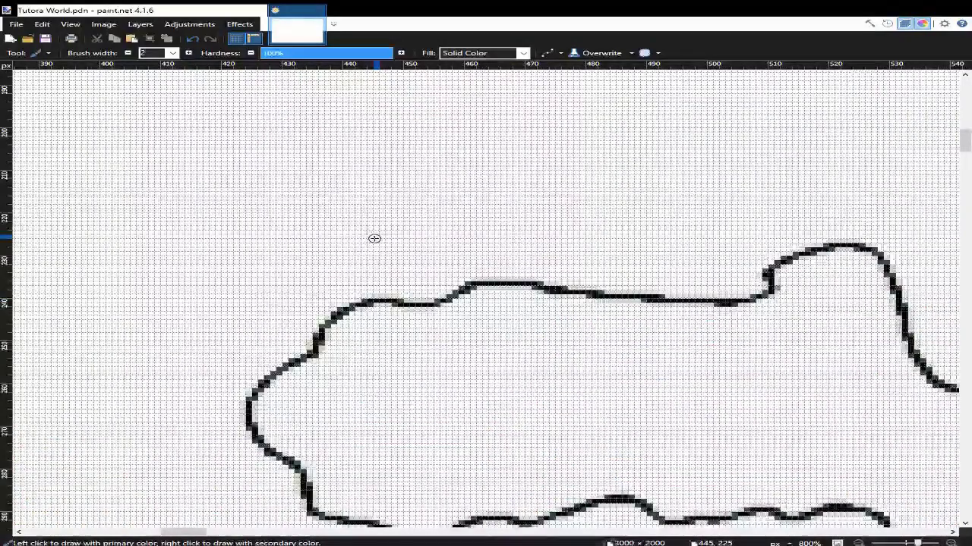
{"action": "scroll", "coordinate": [374, 238], "scroll_direction": "down", "scroll_amount": 1}
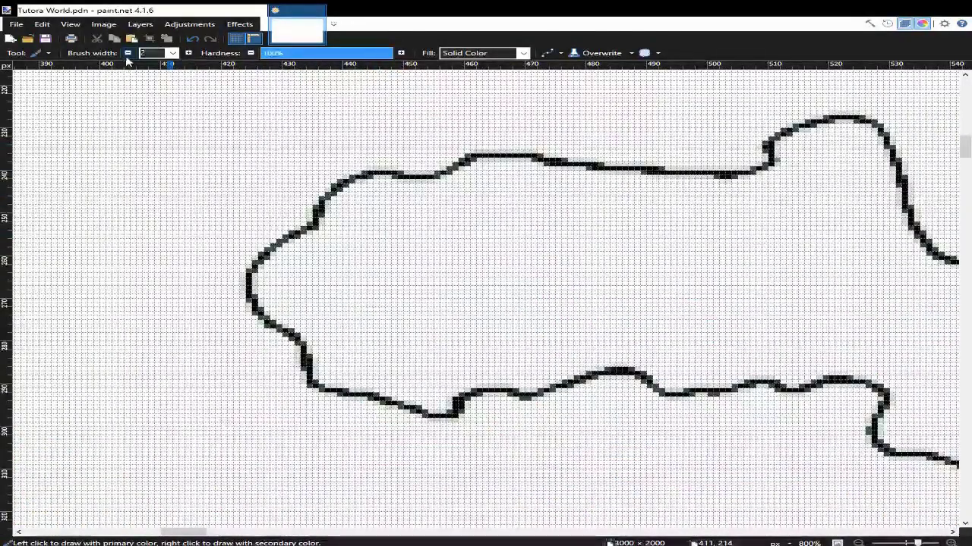
{"action": "scroll", "coordinate": [442, 208], "scroll_direction": "down", "scroll_amount": 6}
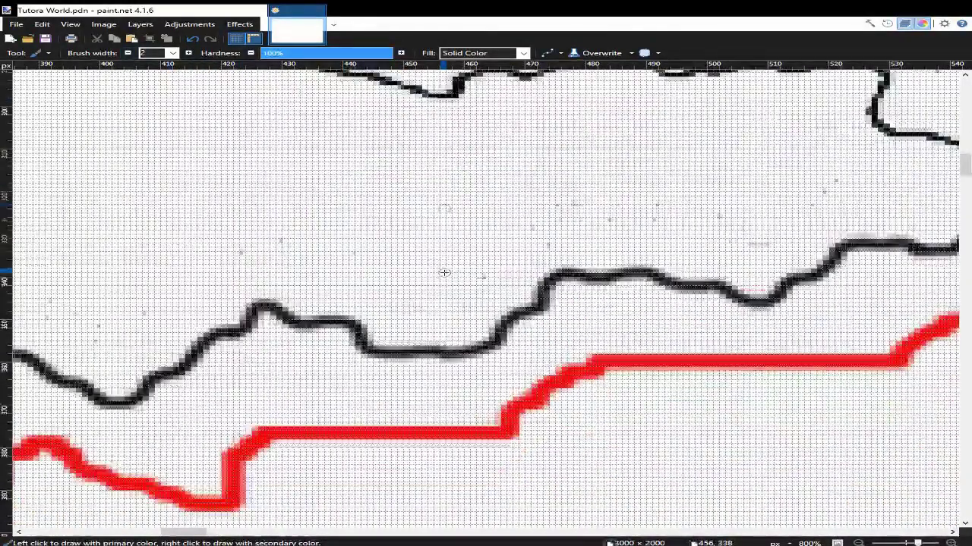
{"action": "scroll", "coordinate": [444, 272], "scroll_direction": "up", "scroll_amount": 1}
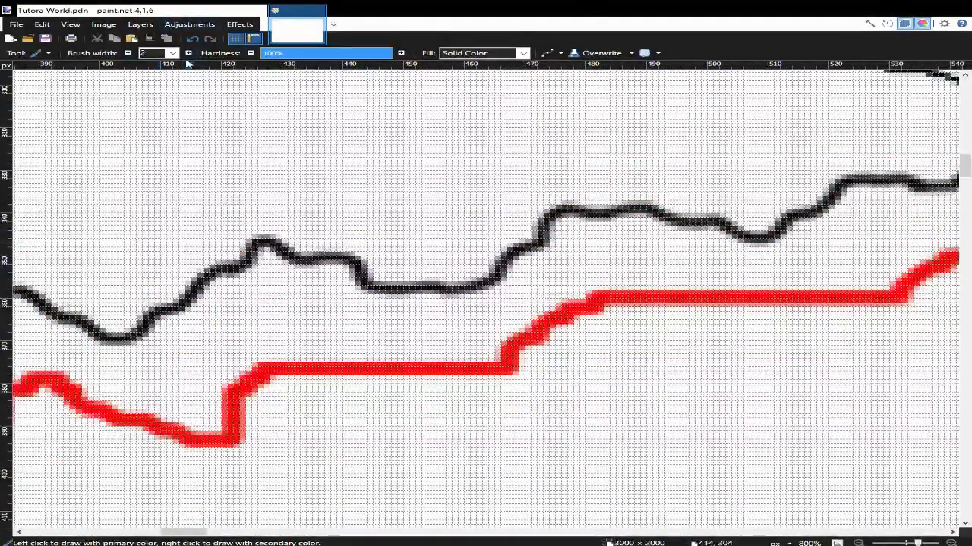
- Set the brush width to 3 and paint a short black test stroke just east of the northwest continent's southeast tip
{"action": "left_click", "coordinate": [189, 53]}
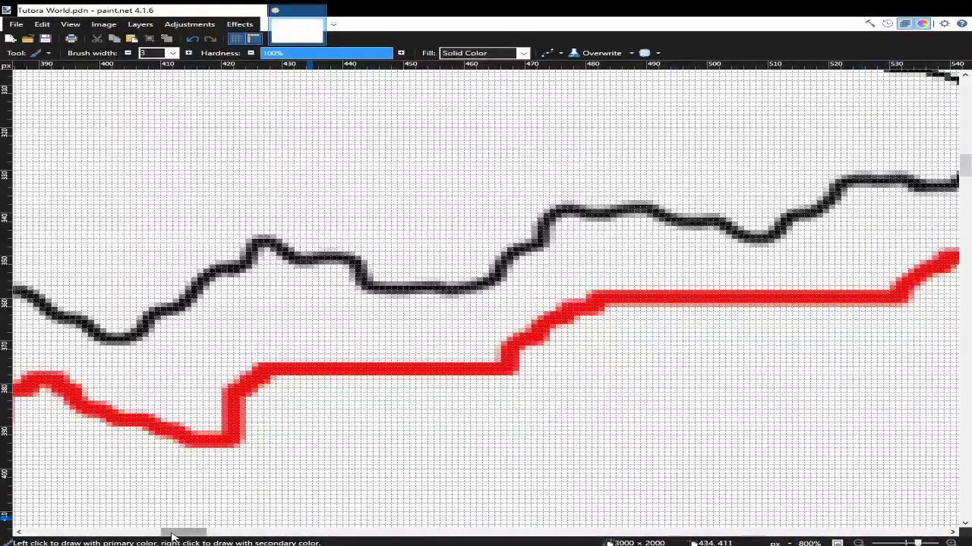
{"action": "left_click_drag", "start_coordinate": [172, 534], "coordinate": [187, 536]}
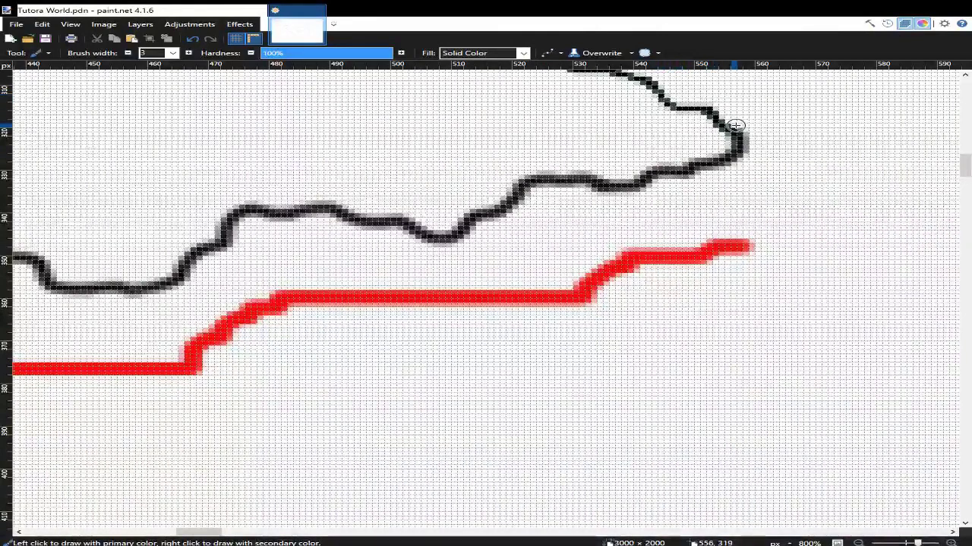
{"action": "mouse_move", "coordinate": [794, 151]}
{"action": "left_mouse_down"}
{"action": "mouse_move", "coordinate": [817, 192]}
{"action": "mouse_move", "coordinate": [794, 222]}
{"action": "left_mouse_up"}
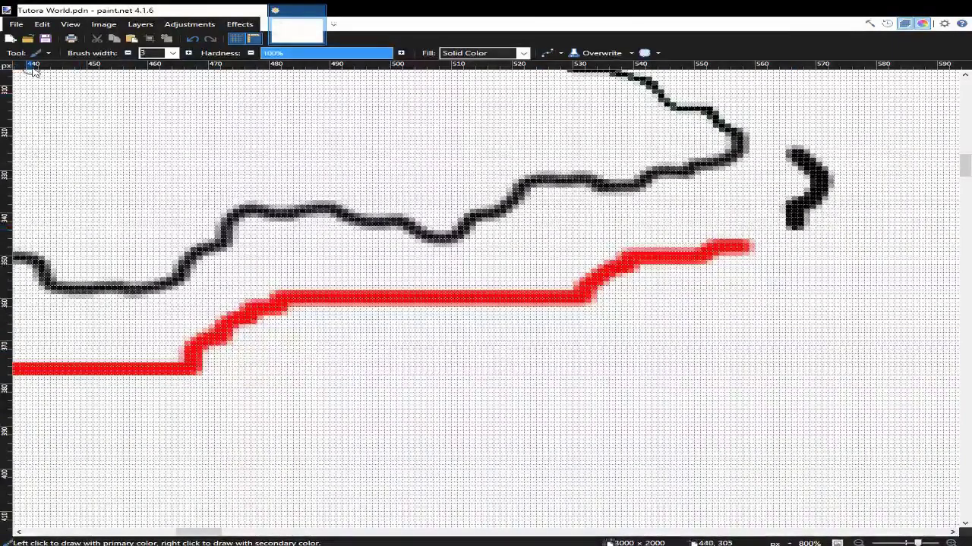
- Compare the thickness of the northwest continent's original outline with the newly painted coastline and the test stroke
{"action": "scroll", "coordinate": [138, 127], "scroll_direction": "up", "scroll_amount": 1}
{"action": "scroll", "coordinate": [217, 223], "scroll_direction": "up", "scroll_amount": 6}
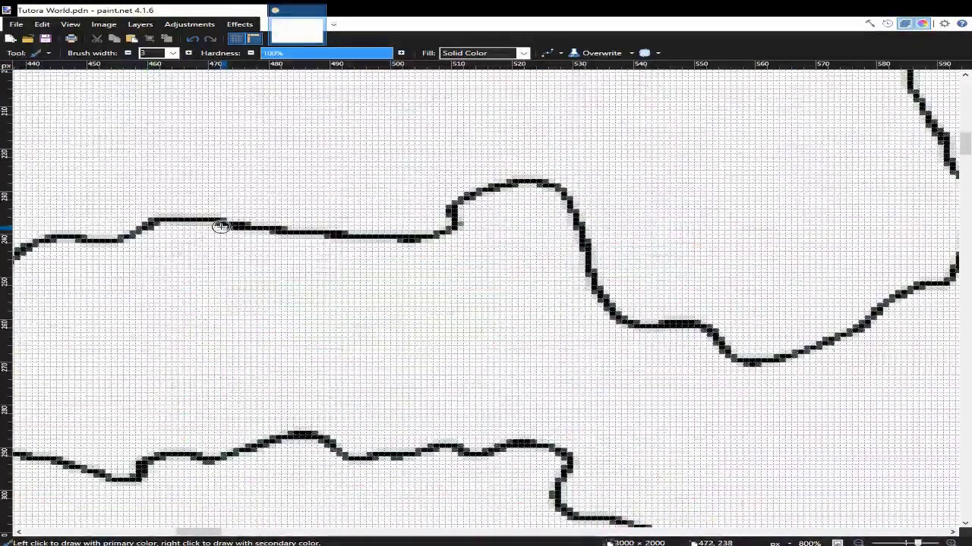
{"action": "scroll", "coordinate": [220, 226], "scroll_direction": "up", "scroll_amount": 5}
{"action": "scroll", "coordinate": [220, 226], "scroll_direction": "down", "scroll_amount": 6}
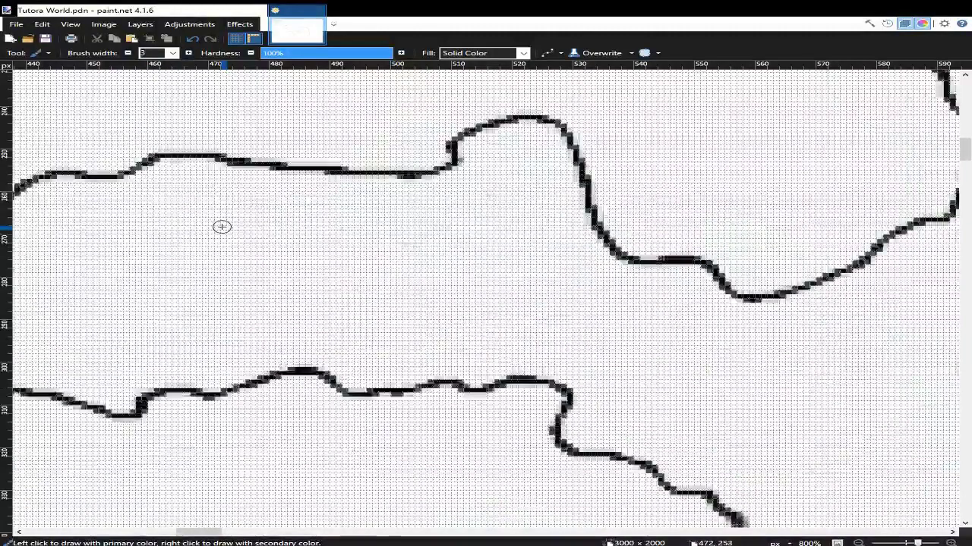
{"action": "scroll", "coordinate": [221, 226], "scroll_direction": "down", "scroll_amount": 7}
{"action": "scroll", "coordinate": [221, 226], "scroll_direction": "up", "scroll_amount": 1}
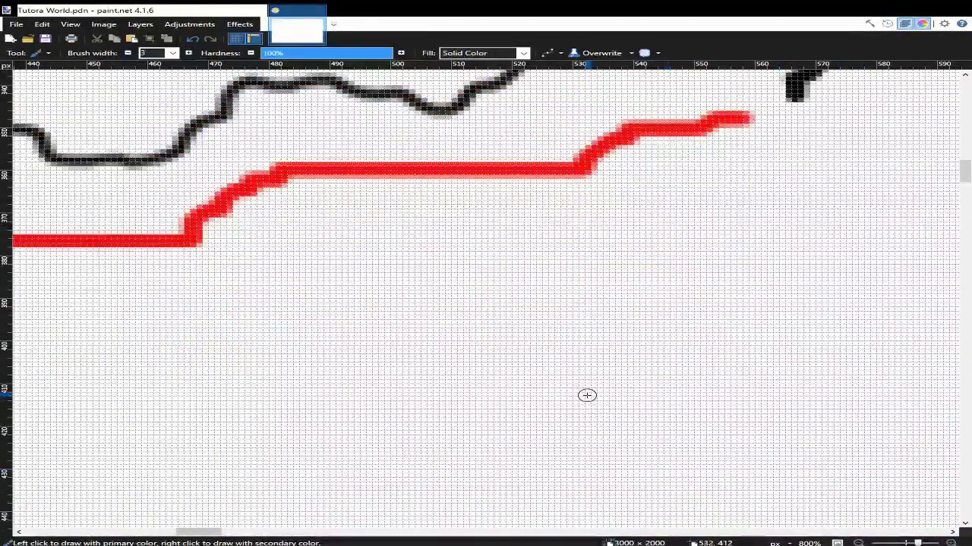
{"action": "scroll", "coordinate": [587, 394], "scroll_direction": "up", "scroll_amount": 11}
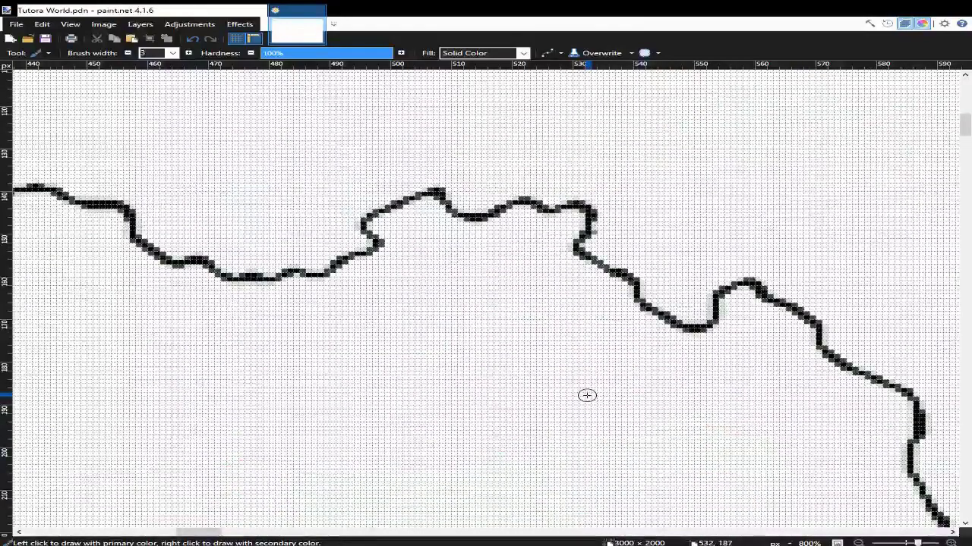
{"action": "scroll", "coordinate": [587, 395], "scroll_direction": "down", "scroll_amount": 10}
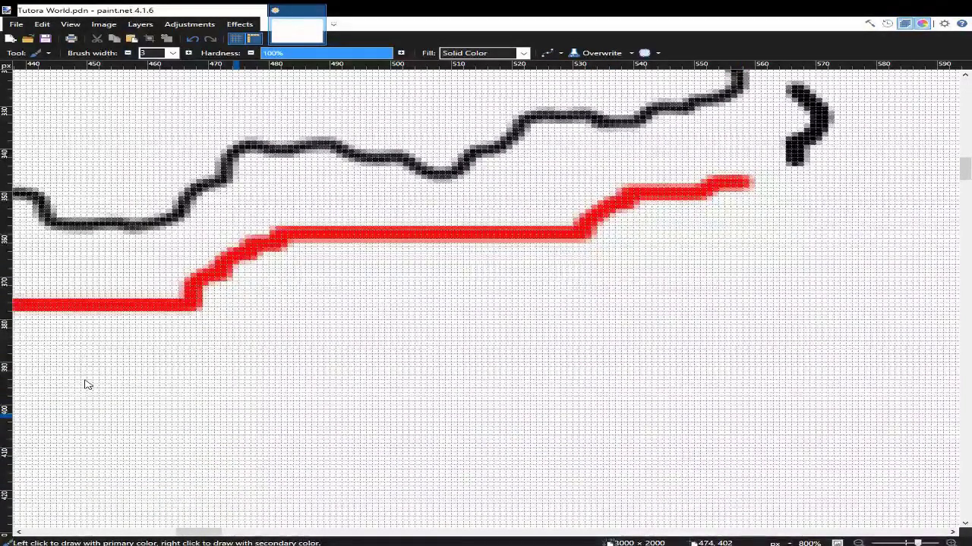
{"action": "scroll", "coordinate": [416, 310], "scroll_direction": "up", "scroll_amount": 3}
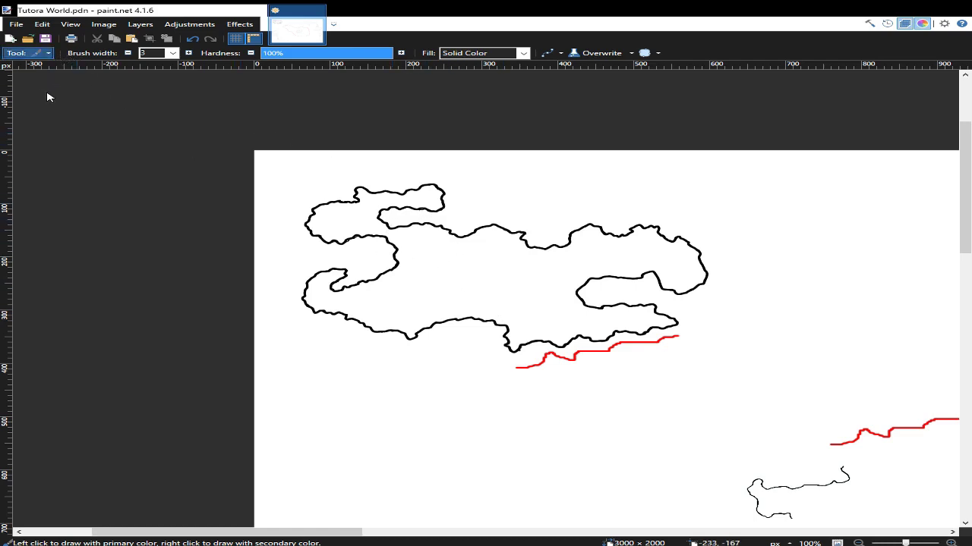
- Lasso and delete the red guide line beneath the northwest continent's southeast coast
{"action": "key", "text": "s"}
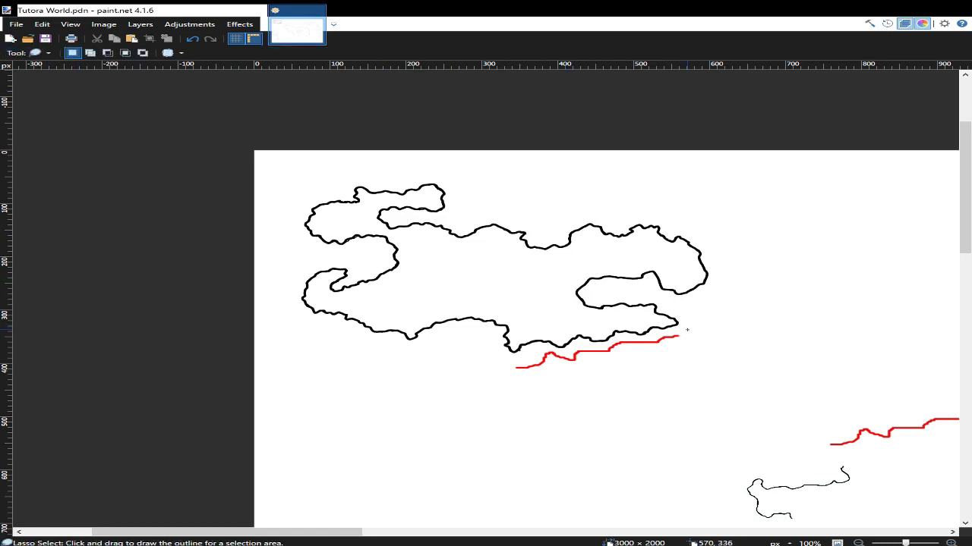
{"action": "mouse_move", "coordinate": [687, 330]}
{"action": "left_mouse_down"}
{"action": "mouse_move", "coordinate": [644, 337]}
{"action": "mouse_move", "coordinate": [698, 332]}
{"action": "mouse_move", "coordinate": [701, 319]}
{"action": "mouse_move", "coordinate": [627, 340]}
{"action": "left_mouse_up"}
{"action": "key", "text": "ctrl+z"}
{"action": "key", "text": "ctrl+z"}
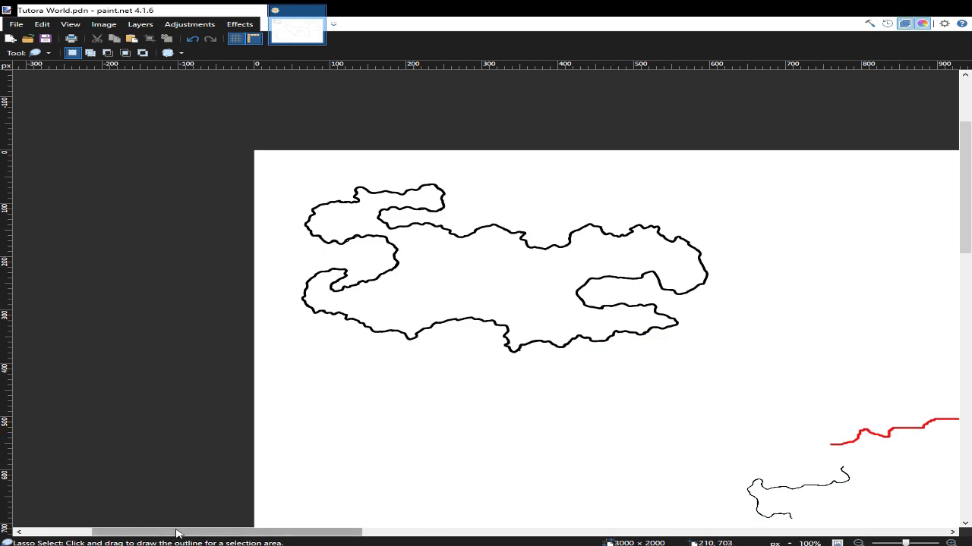
{"action": "left_click_drag", "start_coordinate": [180, 536], "coordinate": [245, 536]}
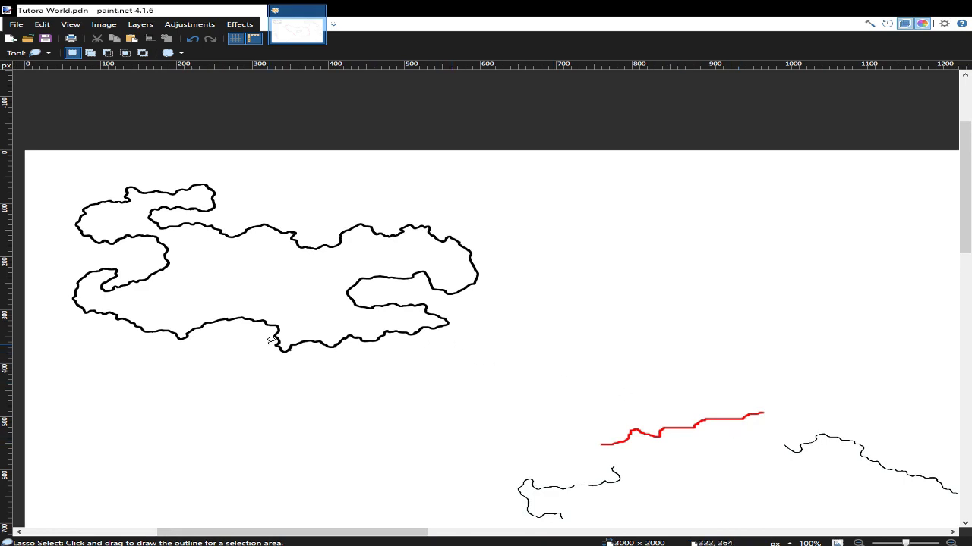
{"action": "mouse_move", "coordinate": [292, 334]}
{"action": "left_mouse_down"}
{"action": "mouse_move", "coordinate": [284, 347]}
{"action": "mouse_move", "coordinate": [300, 364]}
{"action": "mouse_move", "coordinate": [415, 342]}
{"action": "mouse_move", "coordinate": [460, 322]}
{"action": "left_mouse_up"}
{"action": "left_click", "coordinate": [467, 332]}
{"action": "left_click_drag", "start_coordinate": [296, 336], "coordinate": [282, 351]}
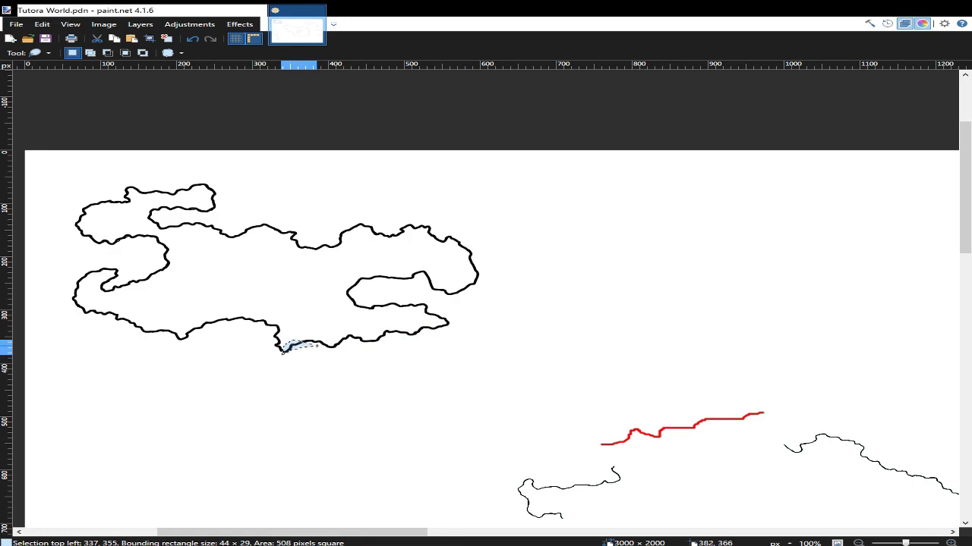
{"action": "mouse_move", "coordinate": [344, 351]}
{"action": "left_mouse_down"}
{"action": "mouse_move", "coordinate": [351, 340]}
{"action": "mouse_move", "coordinate": [453, 325]}
{"action": "mouse_move", "coordinate": [462, 341]}
{"action": "left_mouse_up"}
{"action": "left_click", "coordinate": [463, 343]}
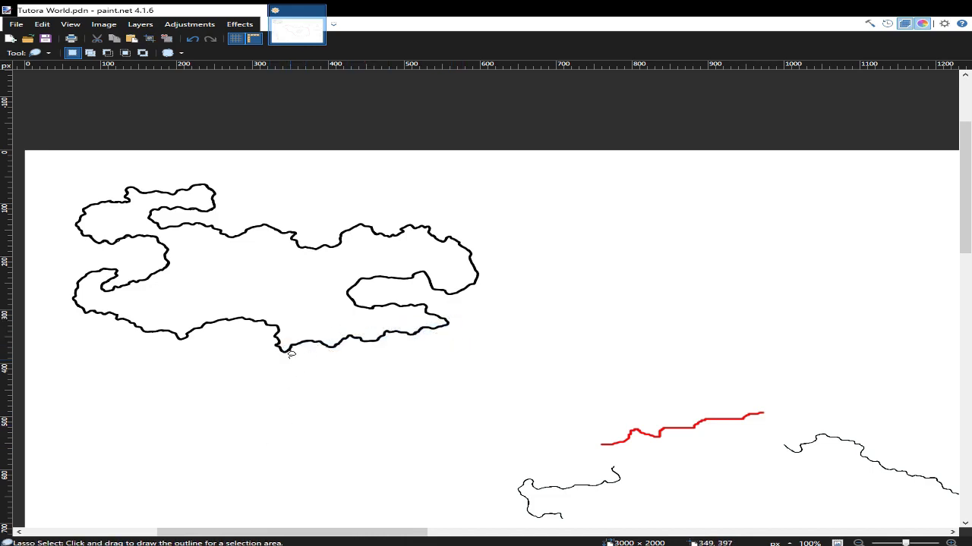
- Lasso the northwest continent's southeast coastline, place a copy across the central landmass's northwestern gap below the red line, and deselect
{"action": "mouse_move", "coordinate": [293, 337]}
{"action": "left_mouse_down"}
{"action": "mouse_move", "coordinate": [286, 350]}
{"action": "mouse_move", "coordinate": [293, 339]}
{"action": "mouse_move", "coordinate": [285, 342]}
{"action": "mouse_move", "coordinate": [418, 352]}
{"action": "left_mouse_up"}
{"action": "left_click", "coordinate": [291, 340]}
{"action": "key", "text": "m"}
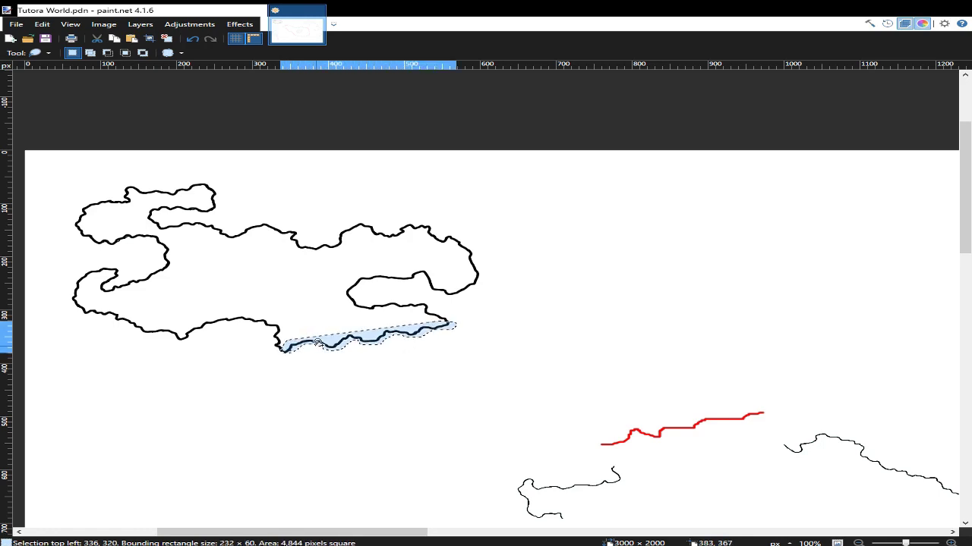
{"action": "mouse_move", "coordinate": [329, 344]}
{"action": "left_mouse_down"}
{"action": "mouse_move", "coordinate": [667, 458]}
{"action": "mouse_move", "coordinate": [660, 450]}
{"action": "left_mouse_up"}
{"action": "key", "text": "s"}
{"action": "left_click", "coordinate": [508, 327]}
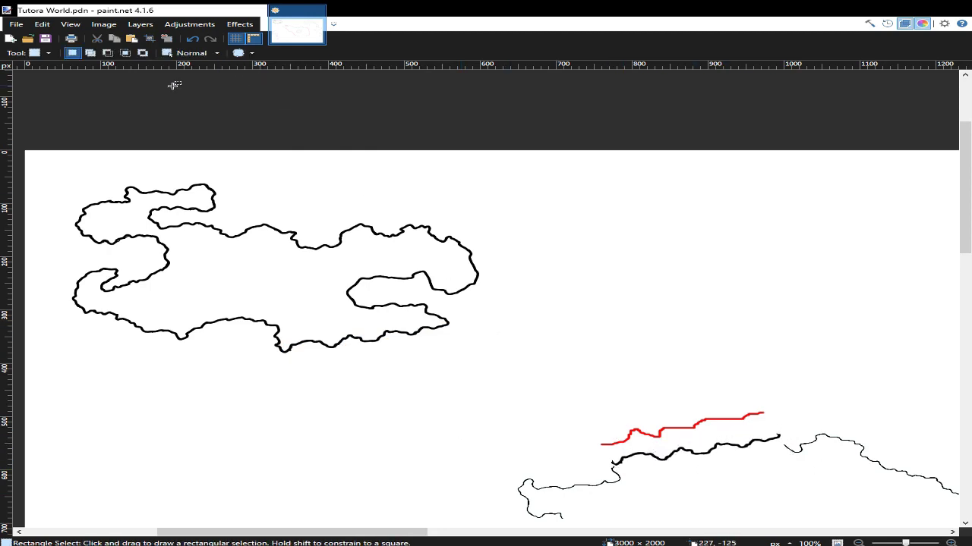
- Lasso and delete the red guide line above the copied coastline on the central landmass
{"action": "key", "text": "s"}
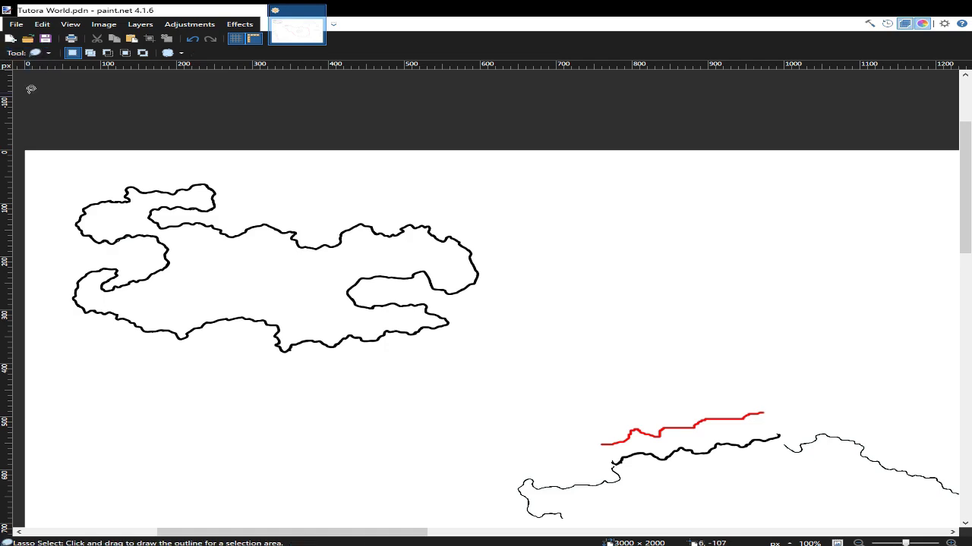
{"action": "mouse_move", "coordinate": [633, 413]}
{"action": "left_mouse_down"}
{"action": "mouse_move", "coordinate": [592, 453]}
{"action": "mouse_move", "coordinate": [628, 445]}
{"action": "left_mouse_up"}
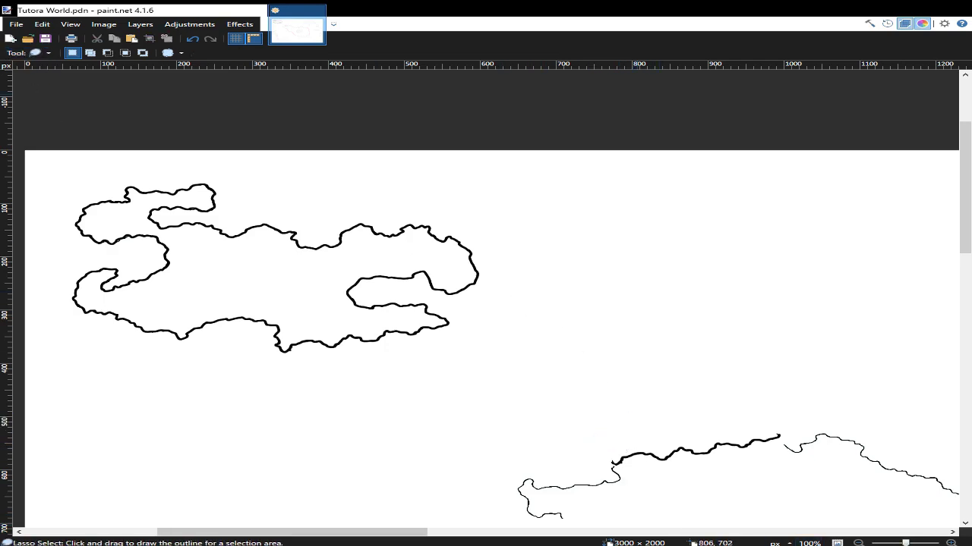
- Paint a black 3 px stroke joining the copied coastline's west end to the central landmass's thin outline, and delete the leftover spur
{"action": "key", "text": "ctrl+plus"}
{"action": "key", "text": "ctrl+plus"}
{"action": "key", "text": "ctrl+plus"}
{"action": "key", "text": "ctrl+plus"}
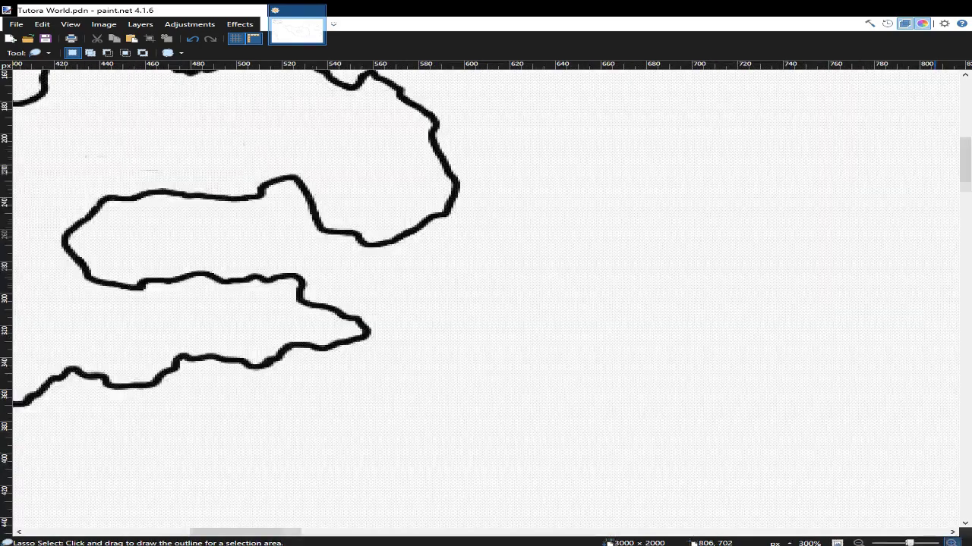
{"action": "key", "text": "ctrl+plus"}
{"action": "key", "text": "ctrl+plus"}
{"action": "key", "text": "ctrl+plus"}
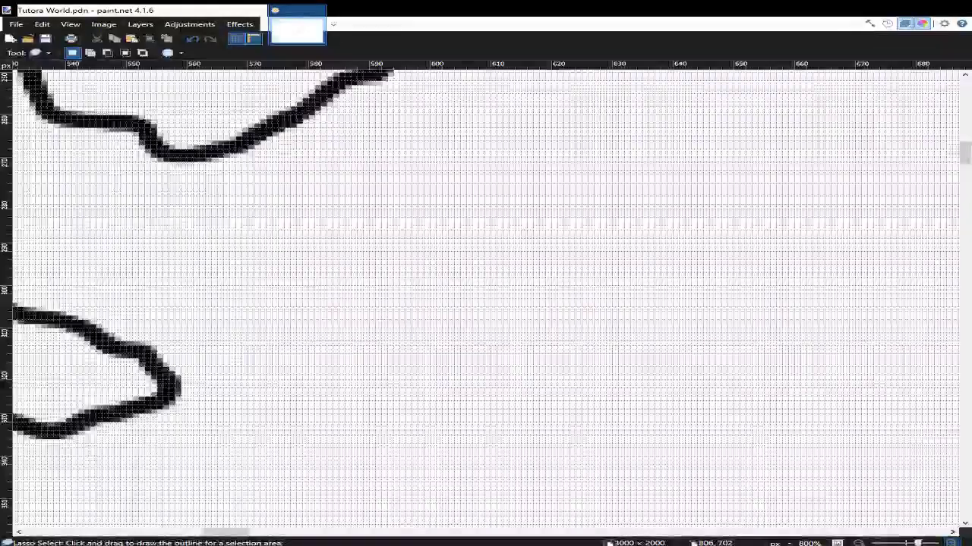
{"action": "scroll", "coordinate": [929, 479], "scroll_direction": "down", "scroll_amount": 10}
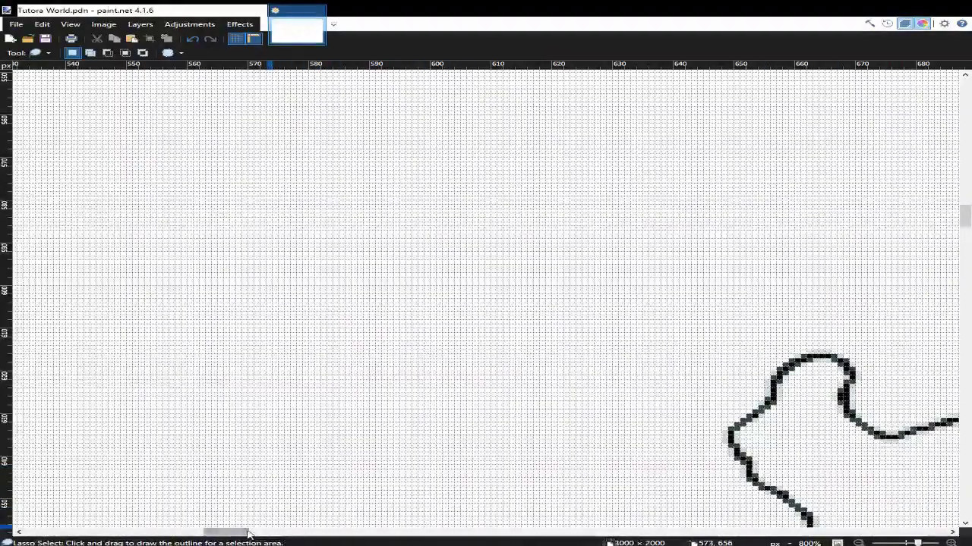
{"action": "left_click_drag", "start_coordinate": [250, 531], "coordinate": [312, 534]}
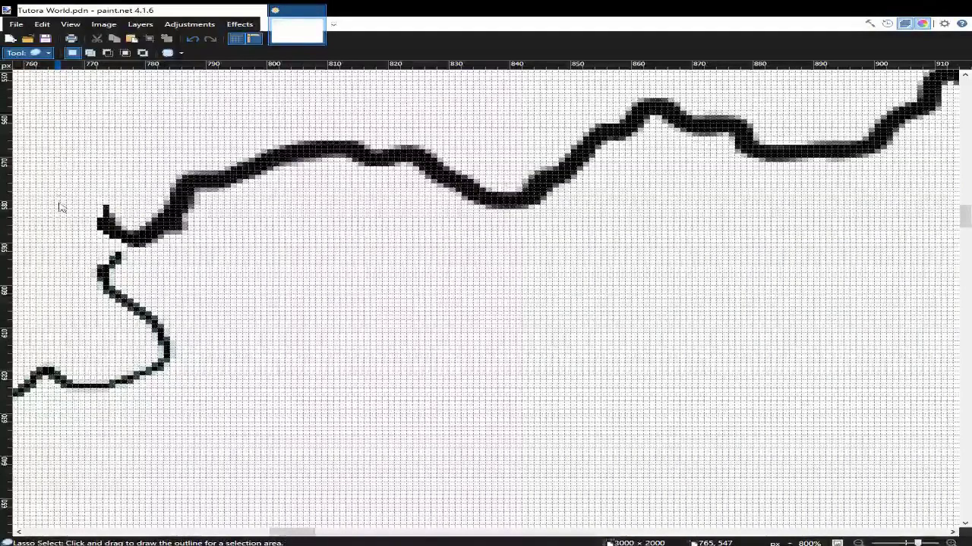
{"action": "key", "text": "b"}
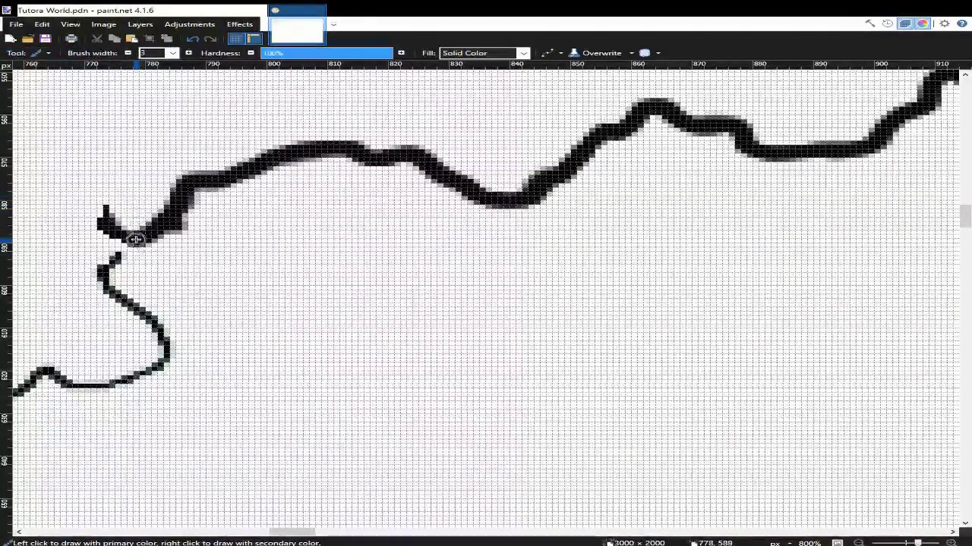
{"action": "left_click_drag", "start_coordinate": [136, 237], "coordinate": [99, 277]}
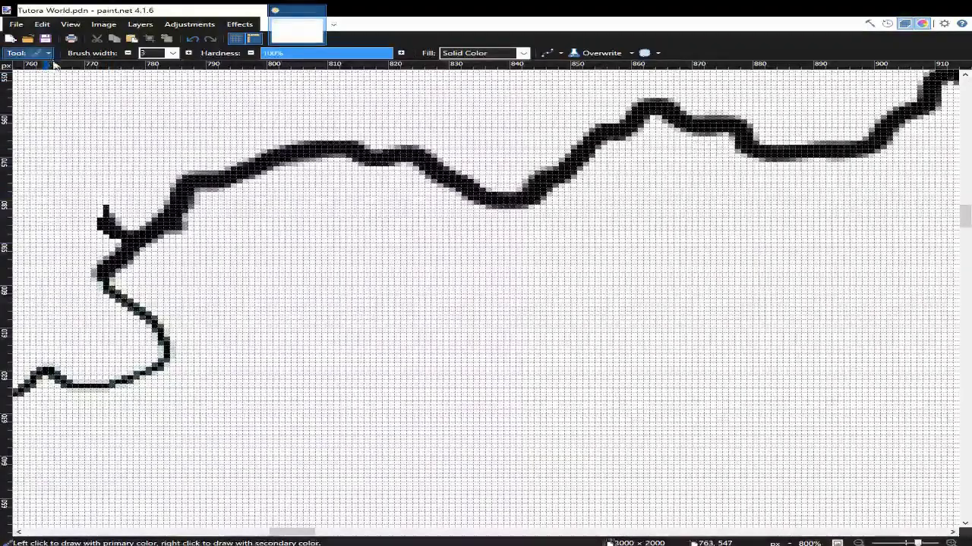
{"action": "key", "text": "s"}
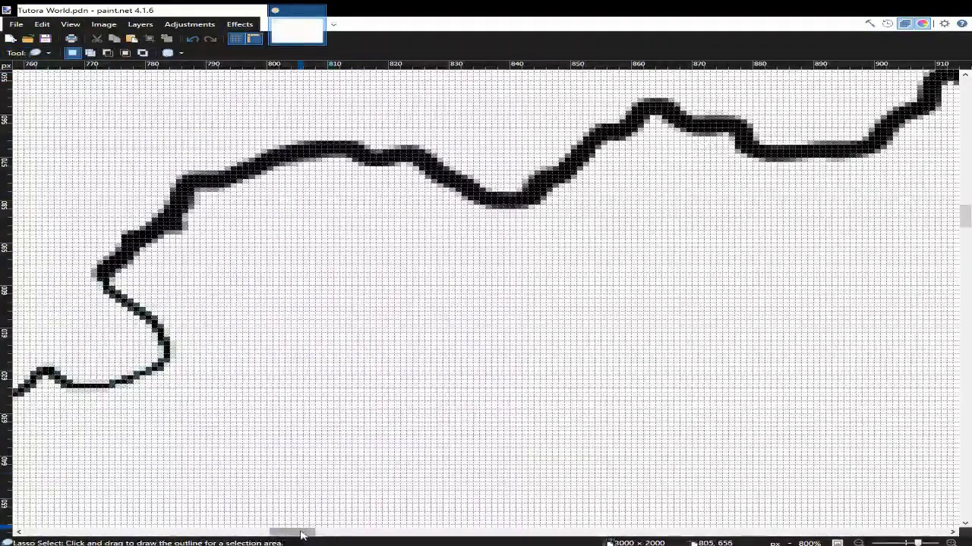
- Lasso and delete the hooked tip at the east end of the copied coastline
{"action": "left_click_drag", "start_coordinate": [301, 535], "coordinate": [351, 537]}
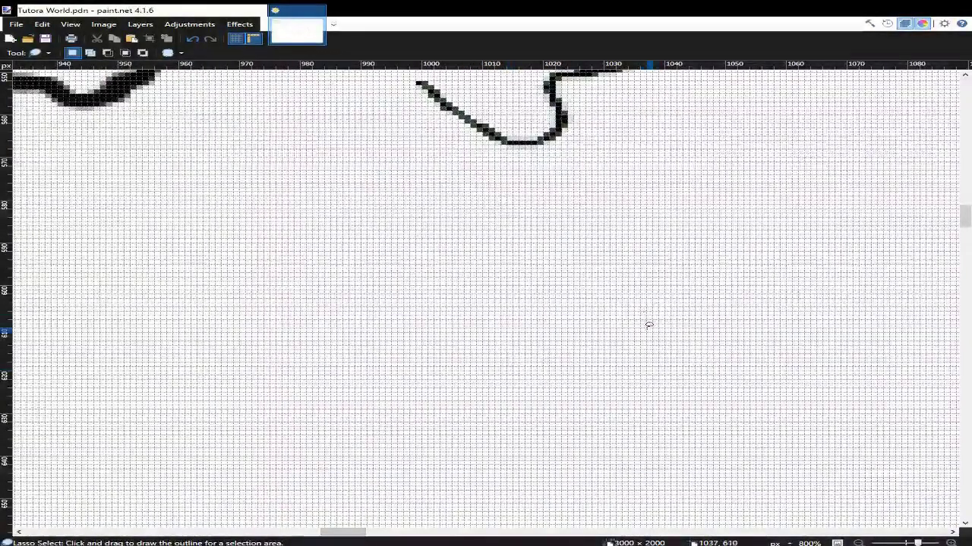
{"action": "scroll", "coordinate": [642, 323], "scroll_direction": "up", "scroll_amount": 3}
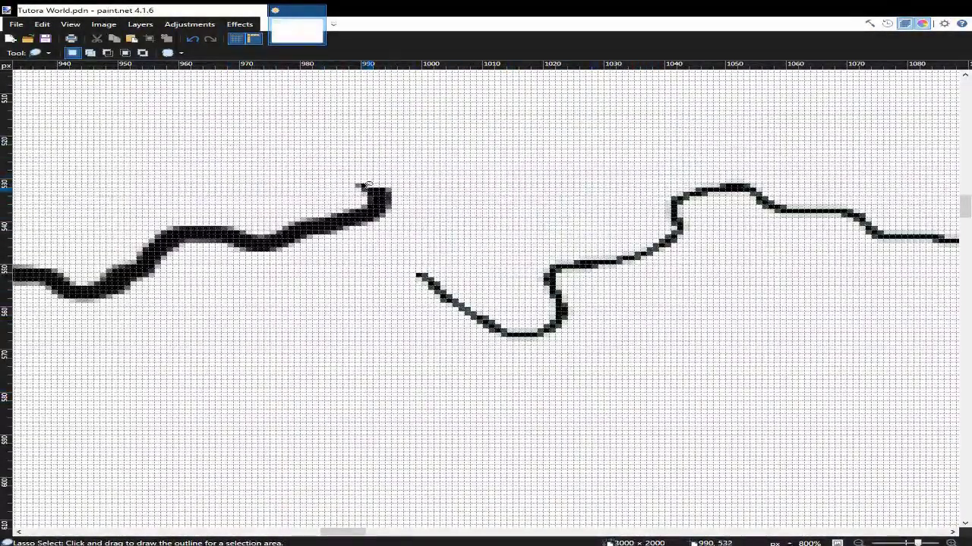
{"action": "left_click_drag", "start_coordinate": [344, 175], "coordinate": [380, 205]}
{"action": "scroll", "coordinate": [379, 206], "scroll_direction": "up", "scroll_amount": 1}
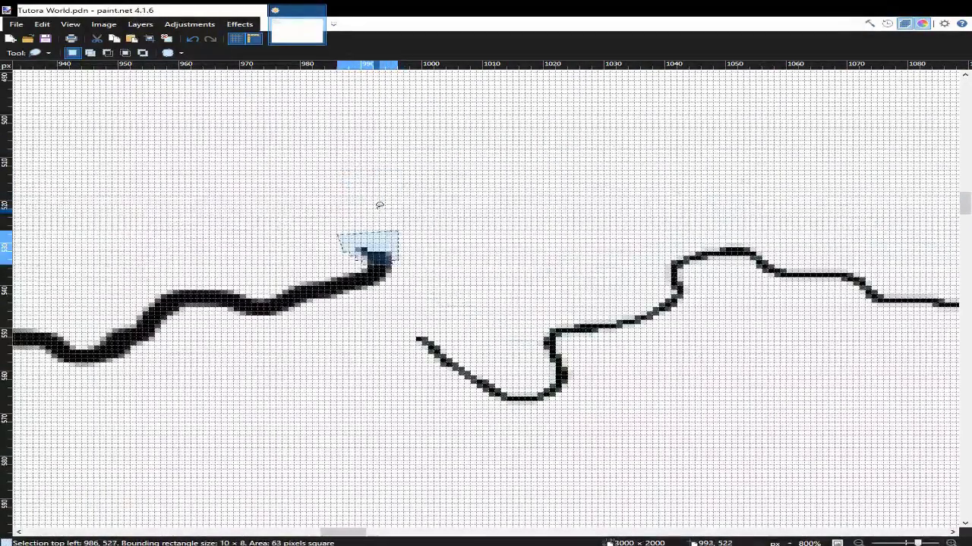
{"action": "key", "text": "Delete"}
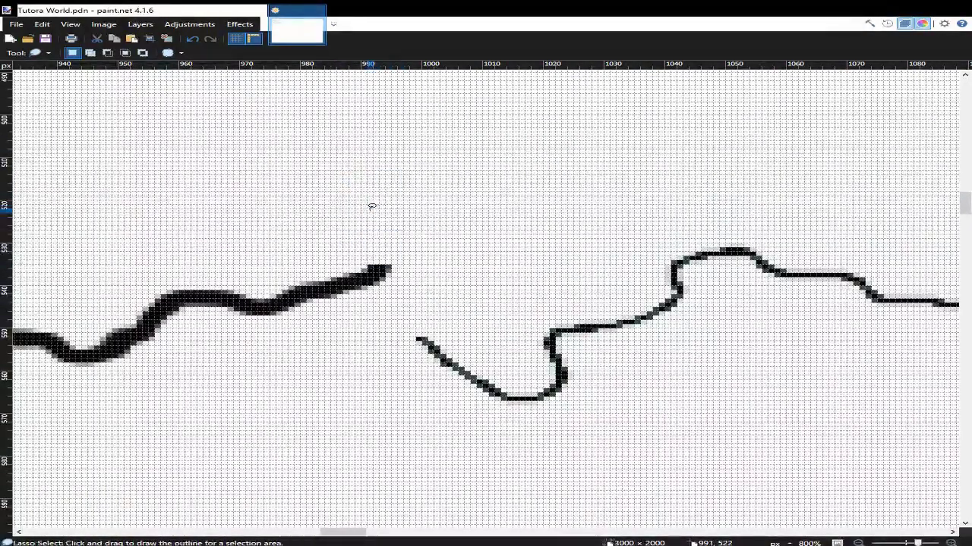
- Paint a black 3 px stroke joining the copied coastline's east end to the central landmass's thin outline
{"action": "key", "text": "b"}
{"action": "left_click_drag", "start_coordinate": [385, 272], "coordinate": [454, 371]}
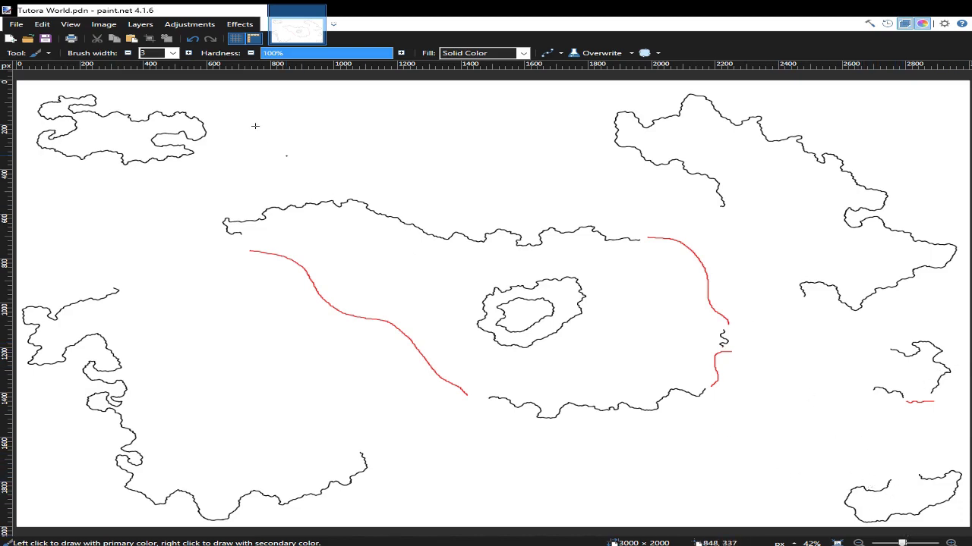
- Paint a wavy black 3 px coastline across the small eastern continent's southern gap, just above the red guide line
{"action": "scroll", "coordinate": [911, 406], "scroll_direction": "up", "scroll_amount": 3}
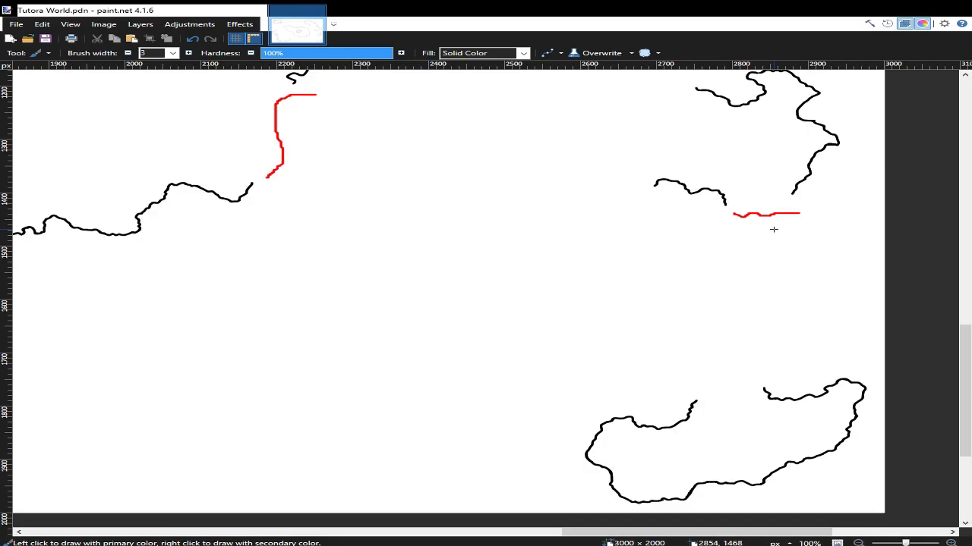
{"action": "scroll", "coordinate": [774, 229], "scroll_direction": "up", "scroll_amount": 1}
{"action": "left_click", "coordinate": [952, 543]}
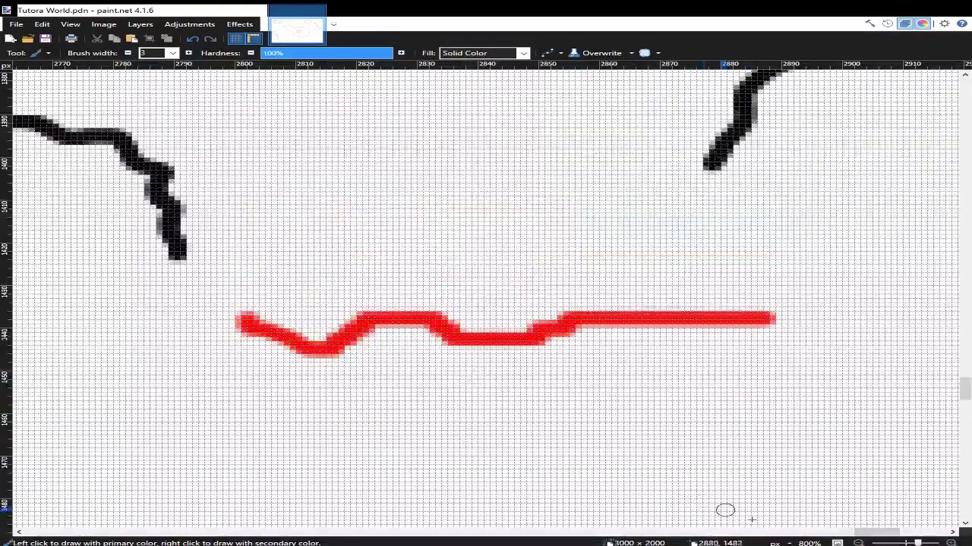
{"action": "left_click_drag", "start_coordinate": [880, 533], "coordinate": [875, 533]}
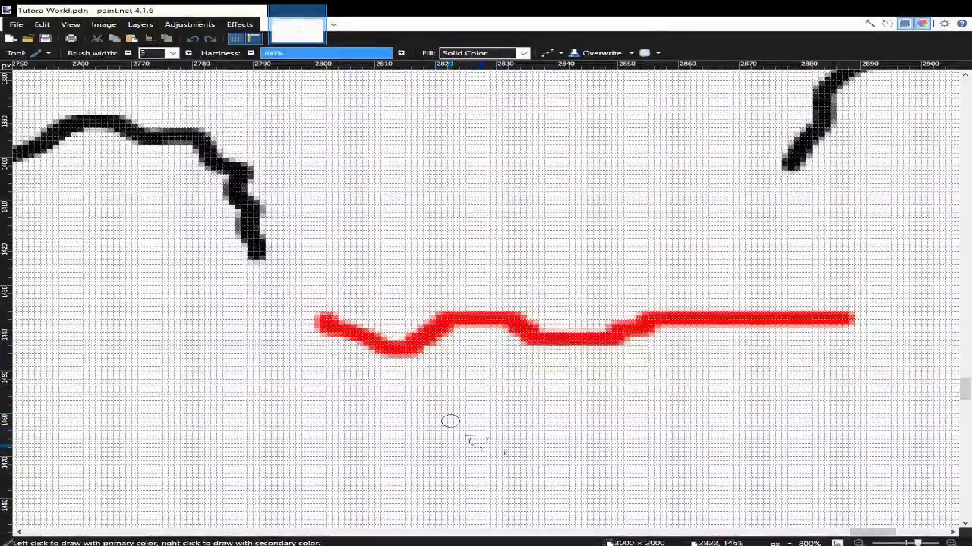
{"action": "mouse_move", "coordinate": [256, 255]}
{"action": "left_mouse_down"}
{"action": "mouse_move", "coordinate": [456, 243]}
{"action": "mouse_move", "coordinate": [494, 269]}
{"action": "mouse_move", "coordinate": [792, 173]}
{"action": "left_mouse_up"}
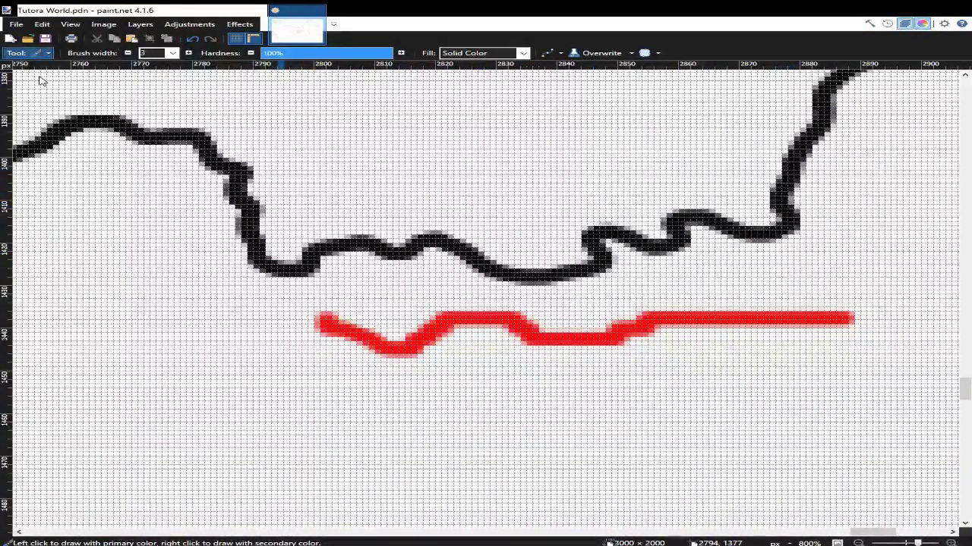
- Lasso the small eastern continent's newly painted south coastline and place a copy across the southeast continent's northern gap
{"action": "key", "text": "m"}
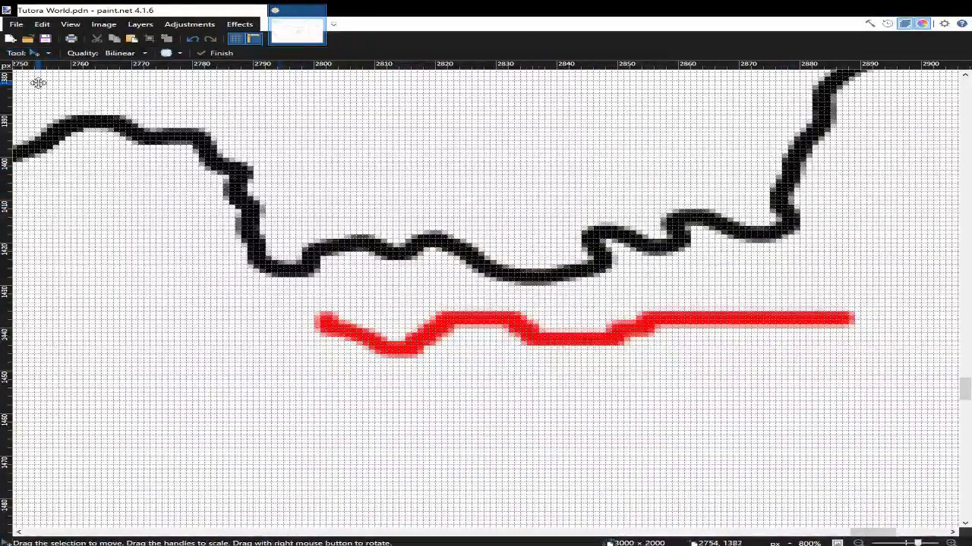
{"action": "key", "text": "s"}
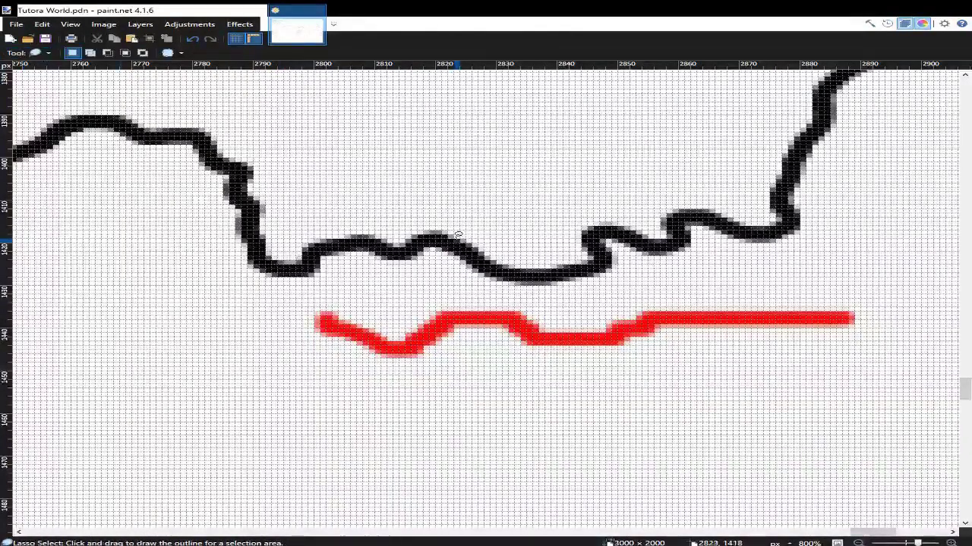
{"action": "mouse_move", "coordinate": [294, 230]}
{"action": "left_mouse_down"}
{"action": "mouse_move", "coordinate": [255, 273]}
{"action": "mouse_move", "coordinate": [316, 284]}
{"action": "mouse_move", "coordinate": [394, 265]}
{"action": "mouse_move", "coordinate": [480, 291]}
{"action": "mouse_move", "coordinate": [567, 295]}
{"action": "mouse_move", "coordinate": [706, 256]}
{"action": "mouse_move", "coordinate": [766, 253]}
{"action": "mouse_move", "coordinate": [815, 232]}
{"action": "mouse_move", "coordinate": [784, 207]}
{"action": "mouse_move", "coordinate": [712, 185]}
{"action": "left_mouse_up"}
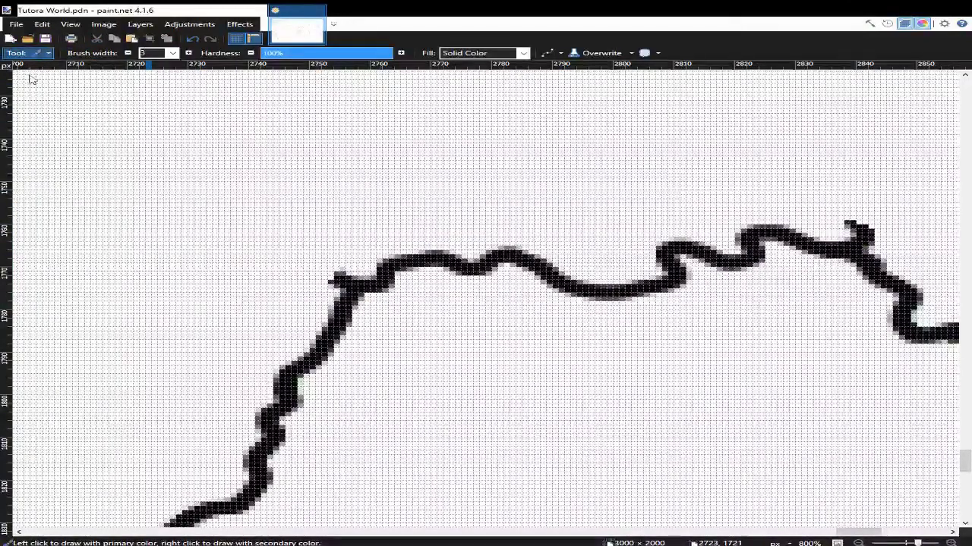
- Lasso and delete the stray spurs at the west and east ends of the southeast continent's copied north coastline
{"action": "key", "text": "s"}
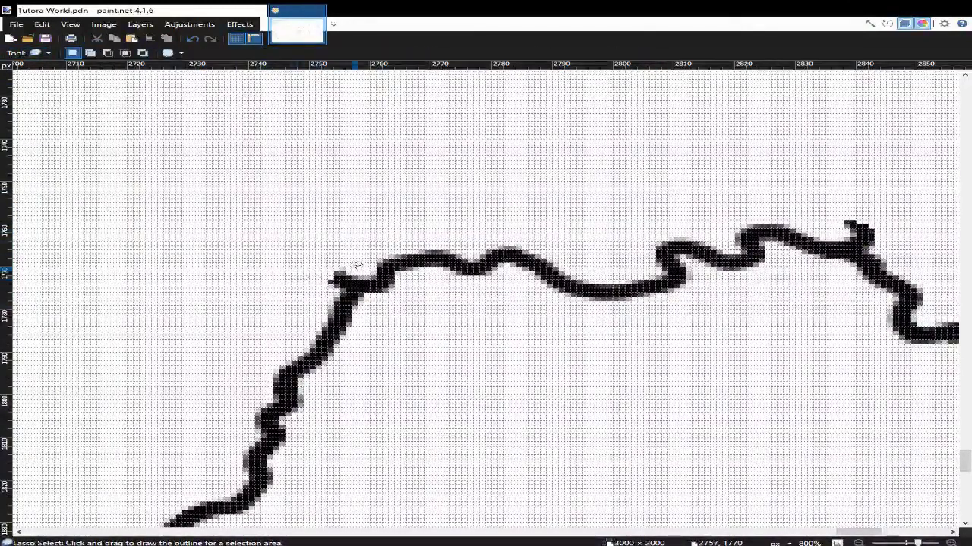
{"action": "mouse_move", "coordinate": [362, 268]}
{"action": "left_mouse_down"}
{"action": "mouse_move", "coordinate": [337, 278]}
{"action": "mouse_move", "coordinate": [346, 282]}
{"action": "left_mouse_up"}
{"action": "key", "text": "Delete"}
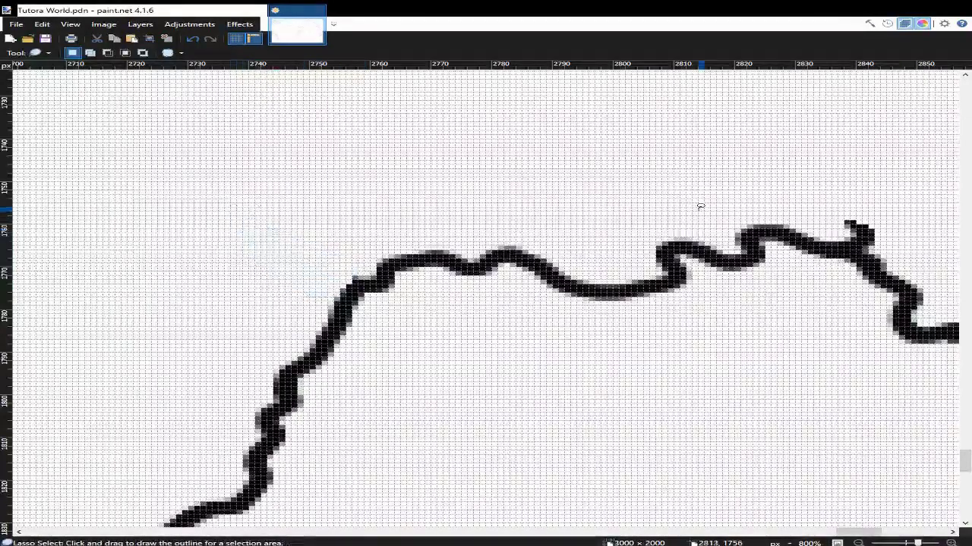
{"action": "mouse_move", "coordinate": [882, 257]}
{"action": "left_mouse_down"}
{"action": "mouse_move", "coordinate": [833, 225]}
{"action": "mouse_move", "coordinate": [827, 207]}
{"action": "mouse_move", "coordinate": [887, 205]}
{"action": "left_mouse_up"}
{"action": "key", "text": "Delete"}
{"action": "key", "text": "ctrl+d"}
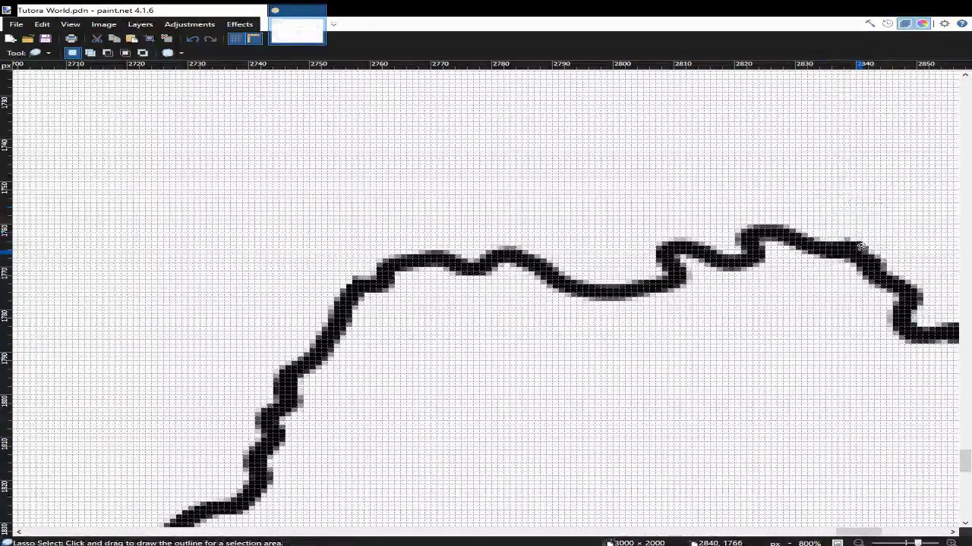
{"action": "mouse_move", "coordinate": [865, 246]}
{"action": "left_mouse_down"}
{"action": "mouse_move", "coordinate": [833, 235]}
{"action": "mouse_move", "coordinate": [868, 189]}
{"action": "left_mouse_up"}
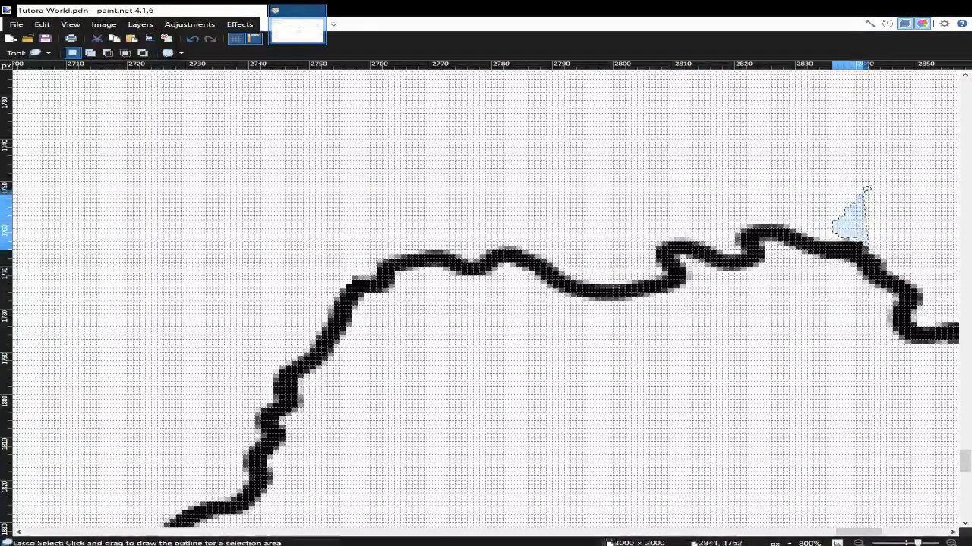
{"action": "key", "text": "Delete"}
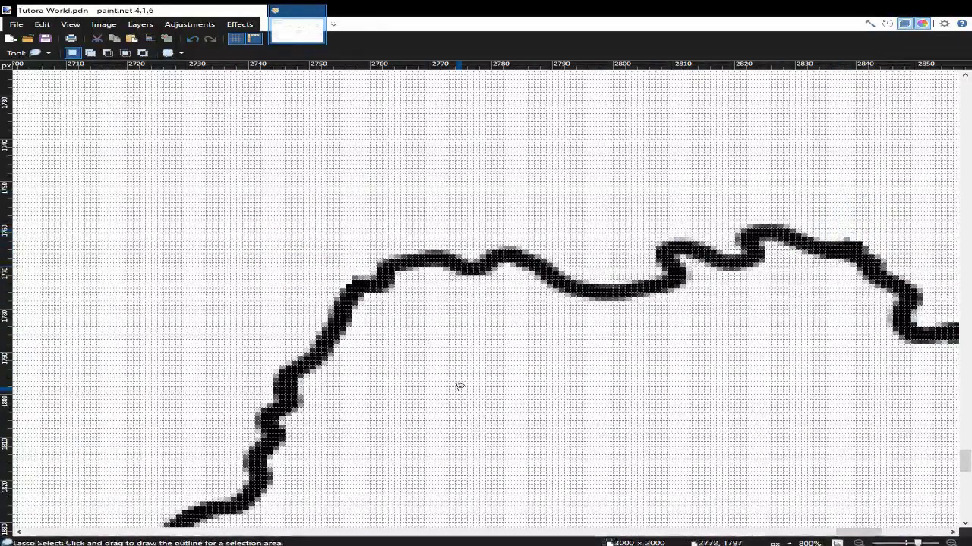
- Lasso and delete the red guide line below the small eastern continent
{"action": "left_click", "coordinate": [837, 543]}
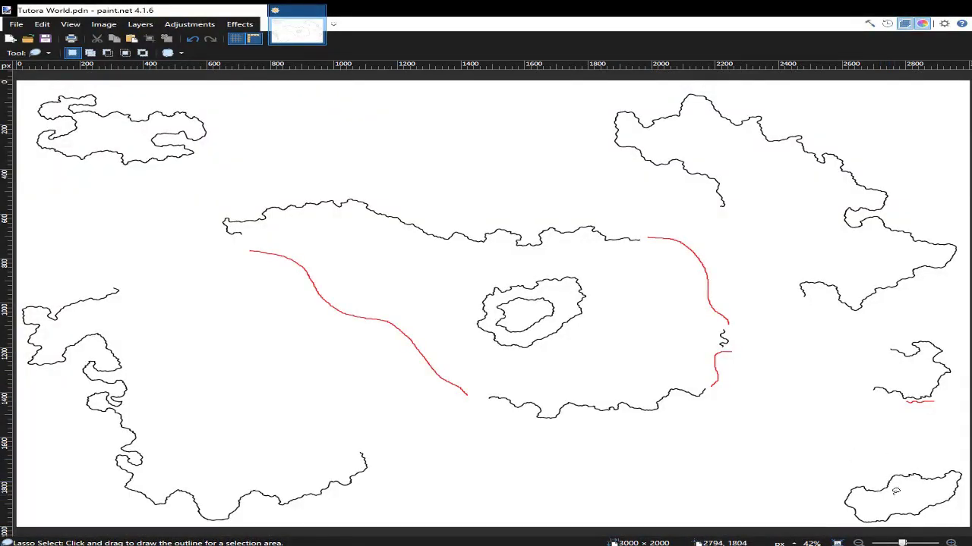
{"action": "left_click_drag", "start_coordinate": [937, 394], "coordinate": [930, 425]}
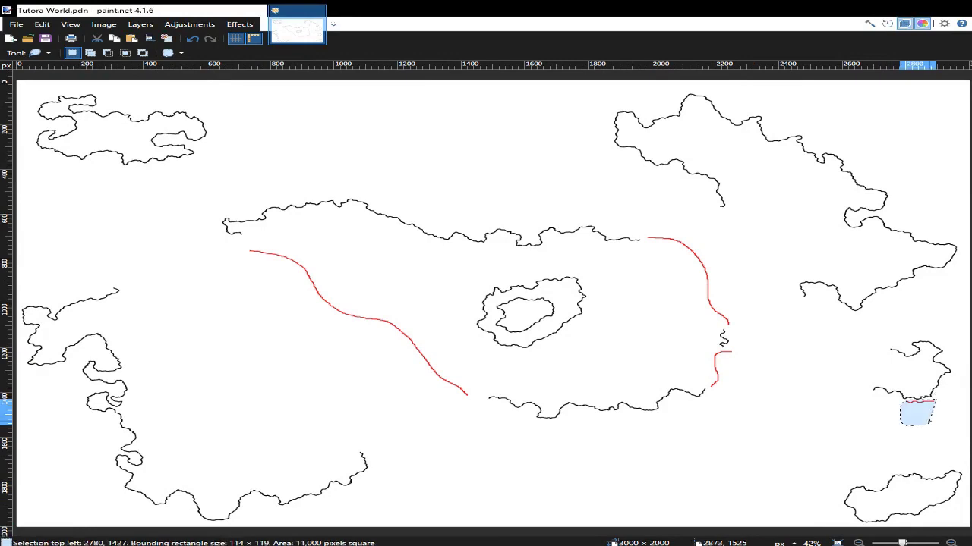
{"action": "left_click", "coordinate": [931, 415]}
- Paint a jagged black 3 px coastline west of the short red line, joining the central landmass's south coast to the squiggle on its east side
{"action": "scroll", "coordinate": [930, 415], "scroll_direction": "up", "scroll_amount": 3}
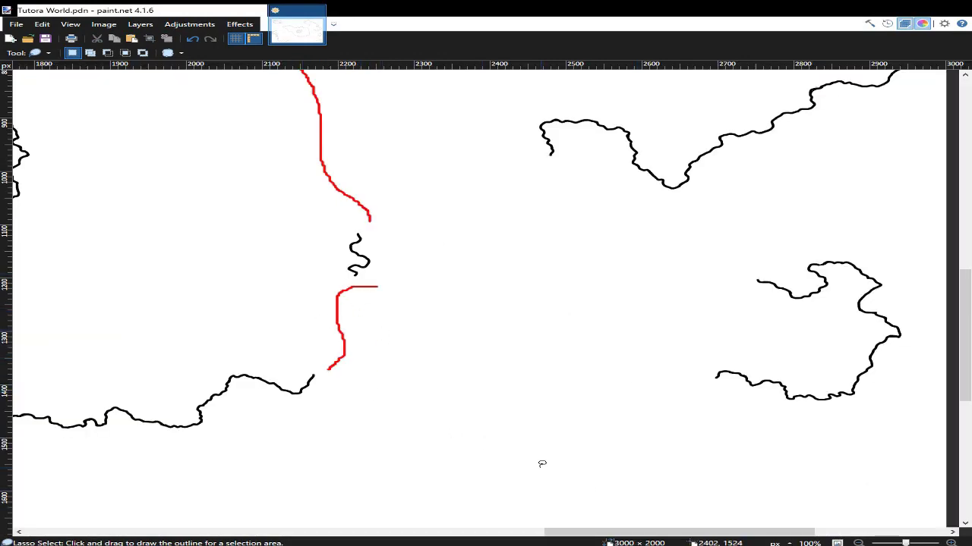
{"action": "scroll", "coordinate": [318, 290], "scroll_direction": "up", "scroll_amount": 5}
{"action": "key", "text": "b"}
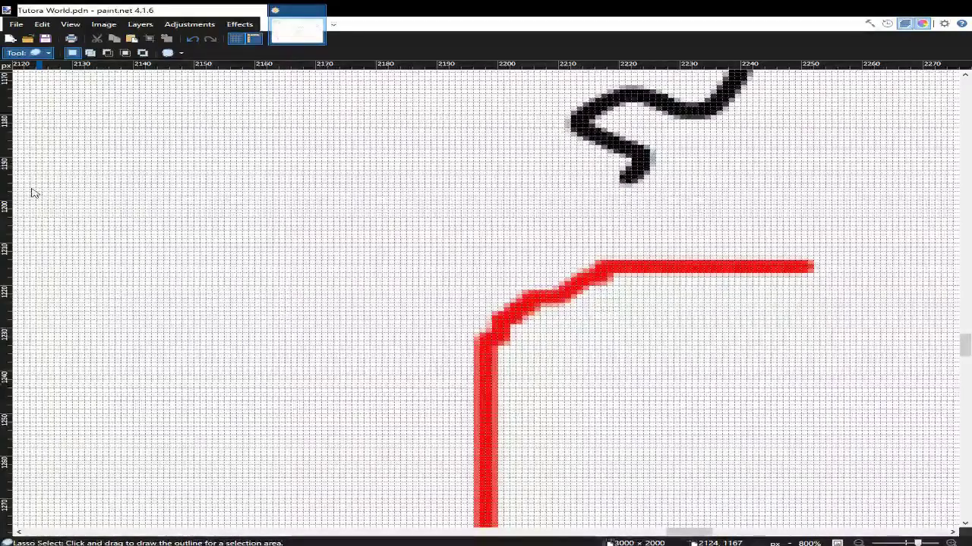
{"action": "scroll", "coordinate": [343, 336], "scroll_direction": "down", "scroll_amount": 5}
{"action": "scroll", "coordinate": [288, 342], "scroll_direction": "down", "scroll_amount": 3}
{"action": "left_click_drag", "start_coordinate": [292, 340], "coordinate": [292, 390]}
{"action": "key", "text": "s"}
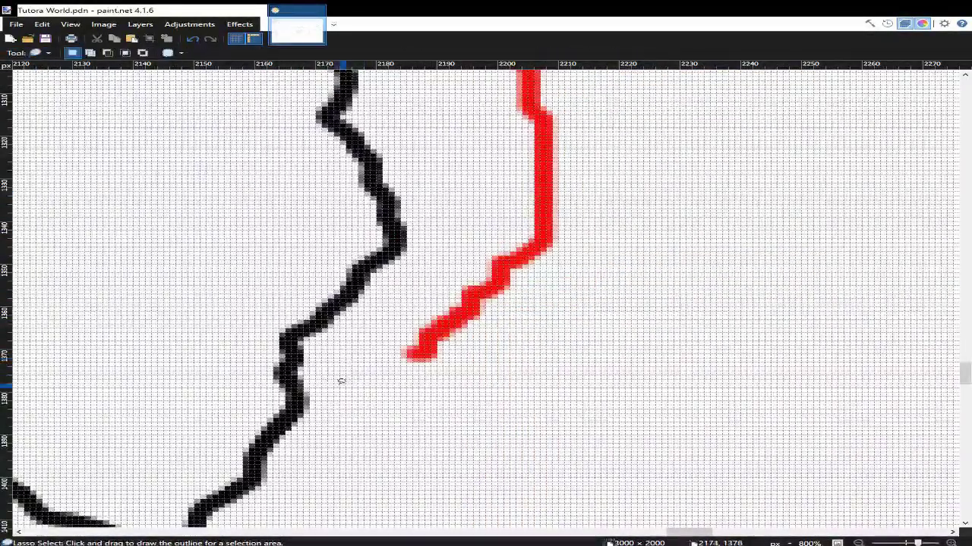
{"action": "left_click_drag", "start_coordinate": [318, 388], "coordinate": [320, 287]}
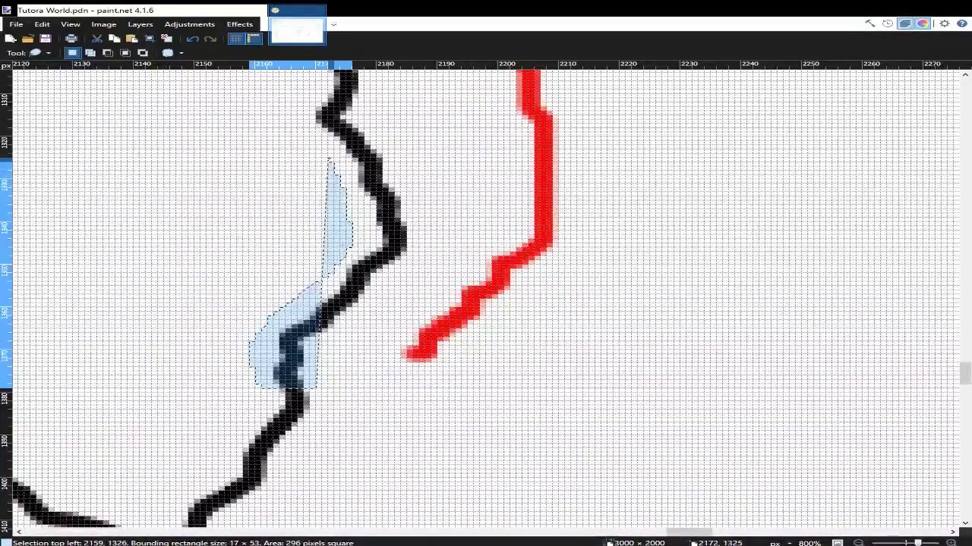
{"action": "left_click", "coordinate": [858, 542]}
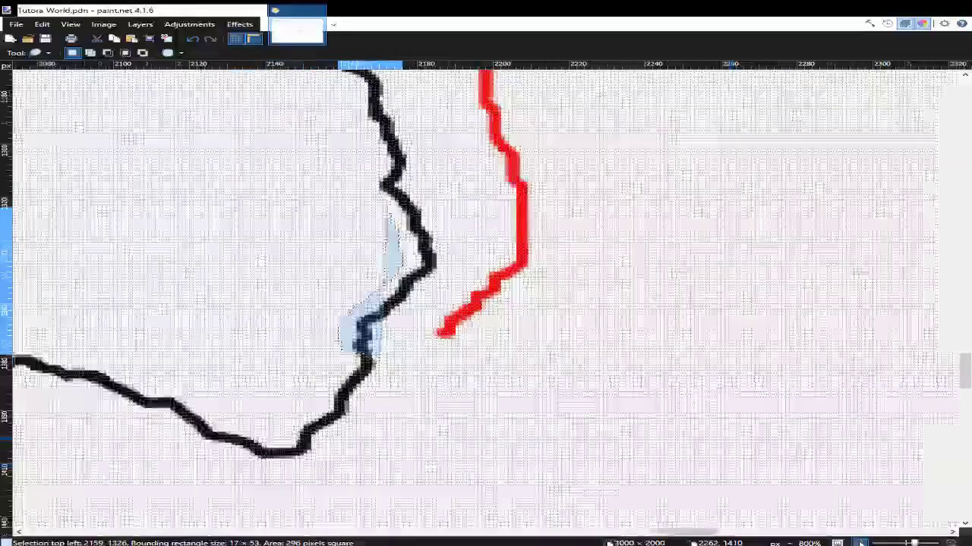
{"action": "left_click", "coordinate": [859, 543]}
{"action": "left_click", "coordinate": [433, 389]}
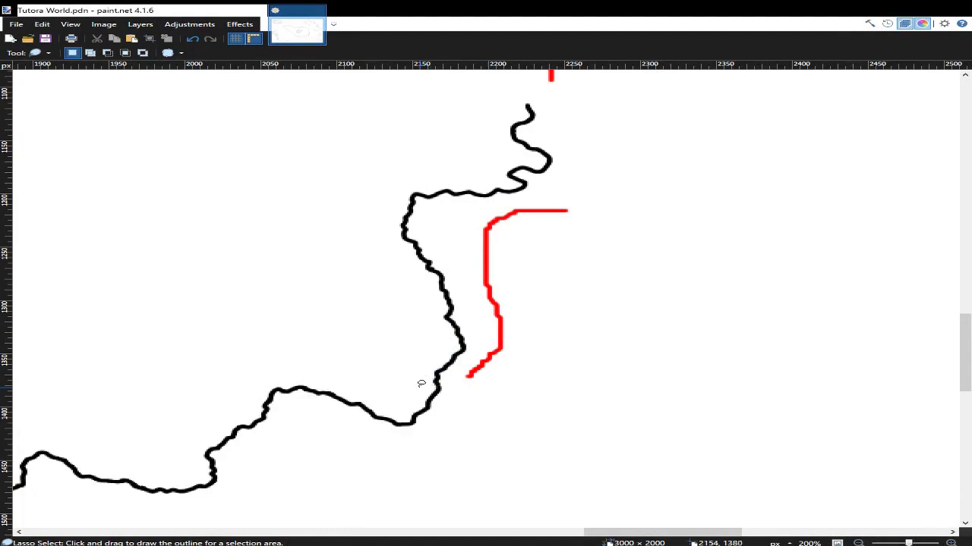
- Lasso the central landmass's newly painted southeast coastline and place a copy across the small eastern continent's western gap
{"action": "mouse_move", "coordinate": [423, 383]}
{"action": "left_mouse_down"}
{"action": "mouse_move", "coordinate": [423, 243]}
{"action": "mouse_move", "coordinate": [407, 221]}
{"action": "mouse_move", "coordinate": [428, 199]}
{"action": "mouse_move", "coordinate": [499, 194]}
{"action": "mouse_move", "coordinate": [381, 196]}
{"action": "mouse_move", "coordinate": [371, 237]}
{"action": "mouse_move", "coordinate": [421, 287]}
{"action": "mouse_move", "coordinate": [451, 351]}
{"action": "left_mouse_up"}
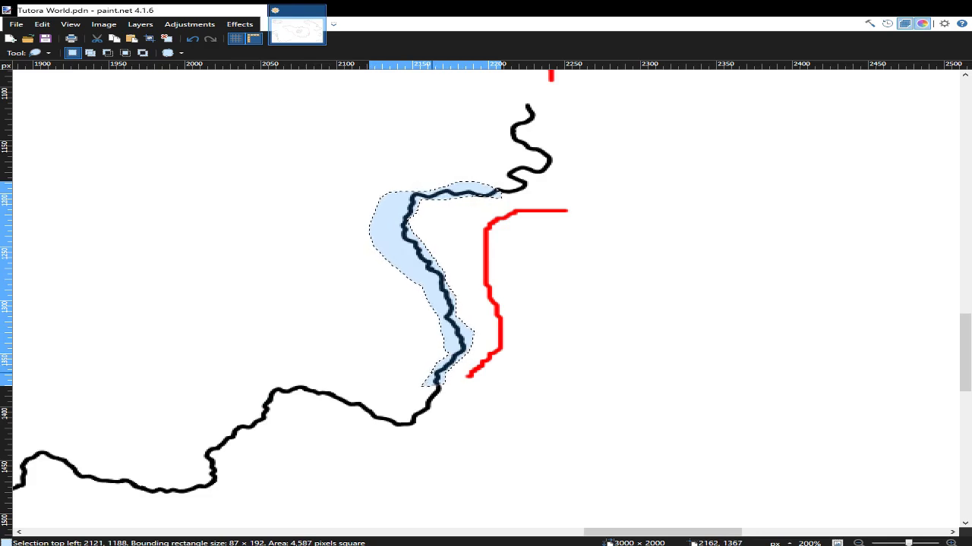
{"action": "key", "text": "ctrl+v"}
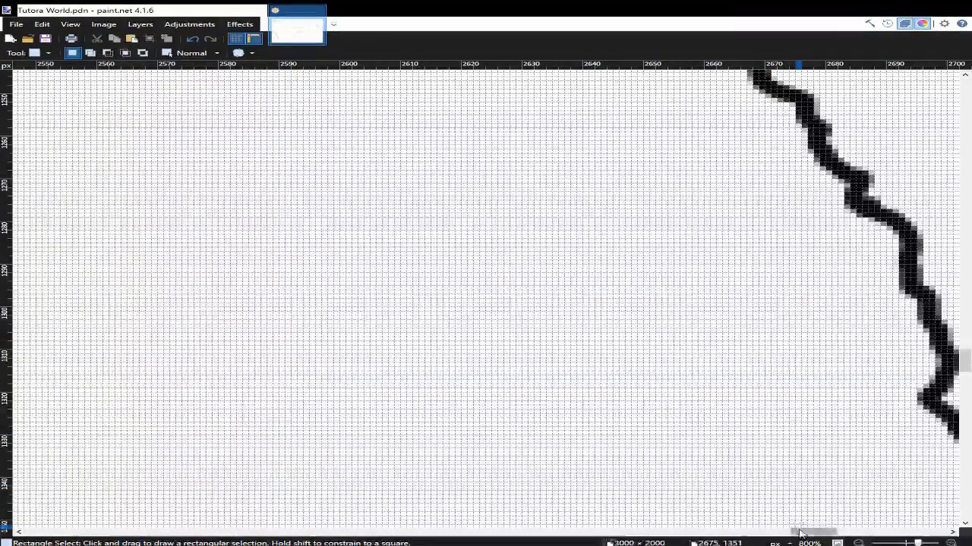
- Paint black 3 px strokes joining the north and south ends of the copied coastline to the small eastern continent's outline
{"action": "left_click_drag", "start_coordinate": [801, 533], "coordinate": [826, 533]}
{"action": "scroll", "coordinate": [461, 160], "scroll_direction": "up", "scroll_amount": 3}
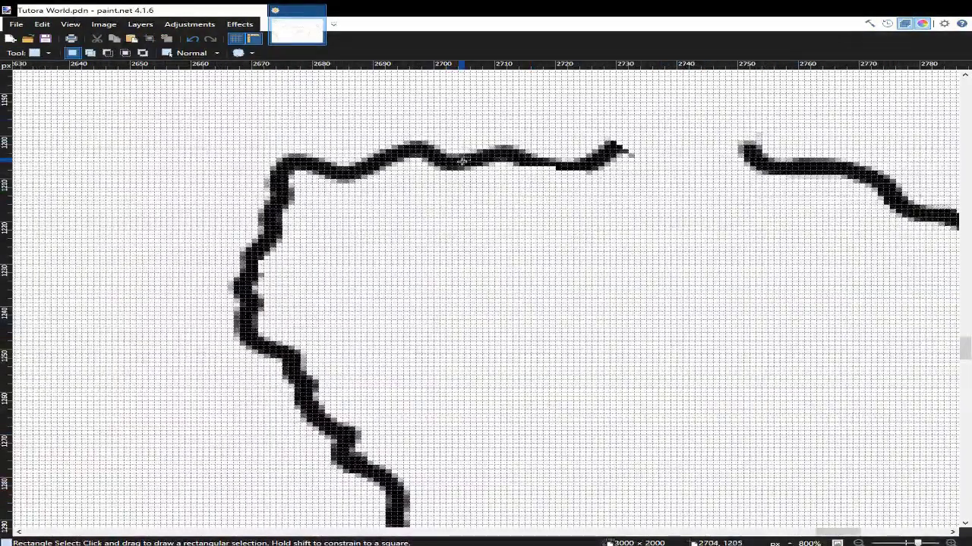
{"action": "left_click", "coordinate": [48, 54]}
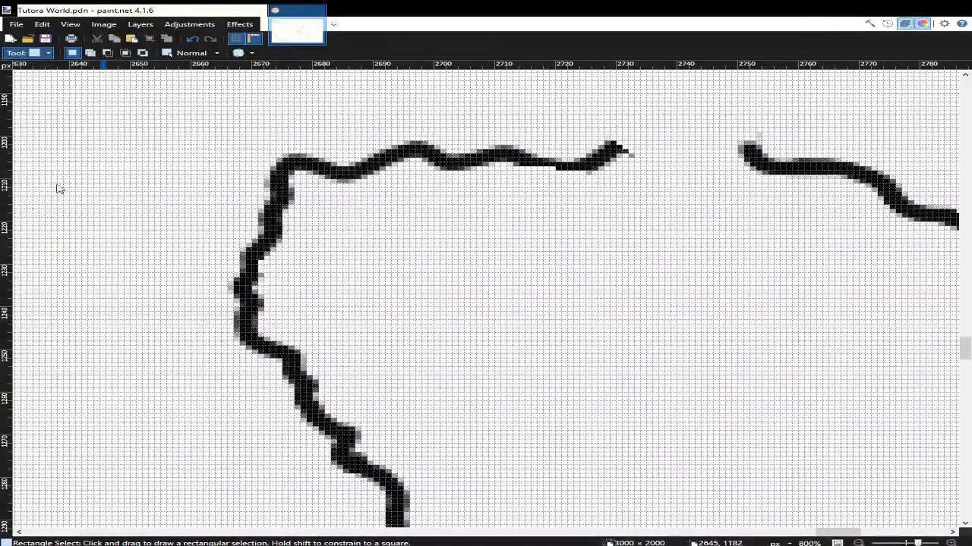
{"action": "key", "text": "b"}
{"action": "scroll", "coordinate": [643, 223], "scroll_direction": "down", "scroll_amount": 10}
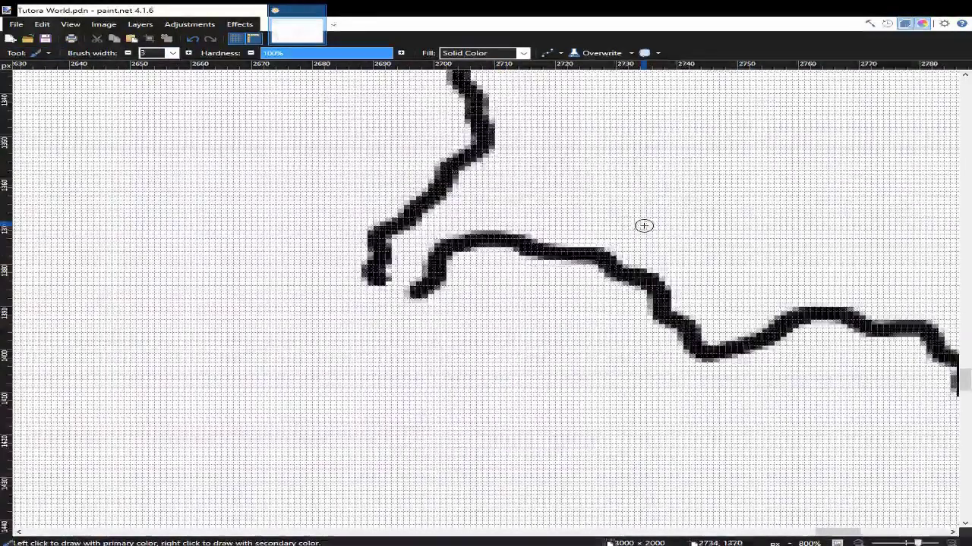
{"action": "key", "text": "ctrl+b"}
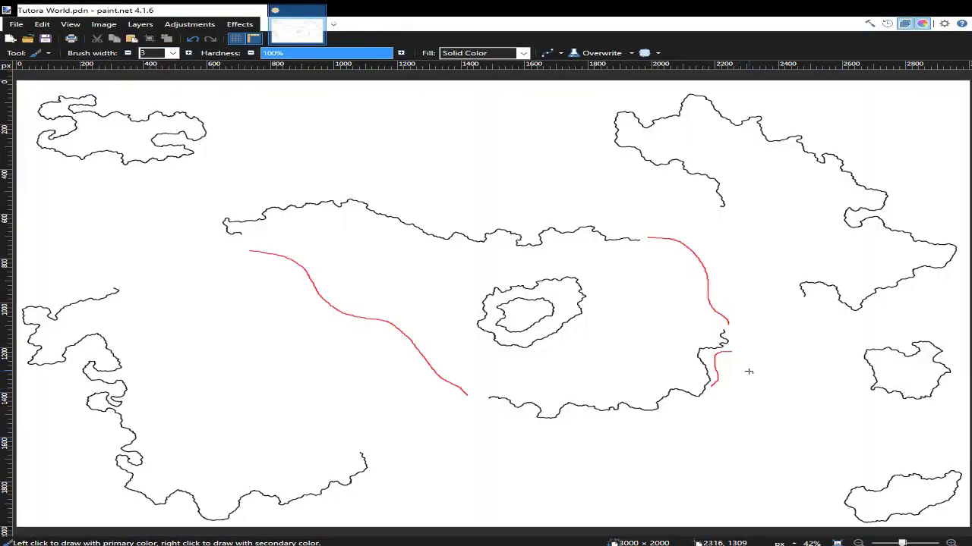
- Lasso and delete the short red guide line beside the central landmass's southeast coastline
{"action": "key", "text": "s"}
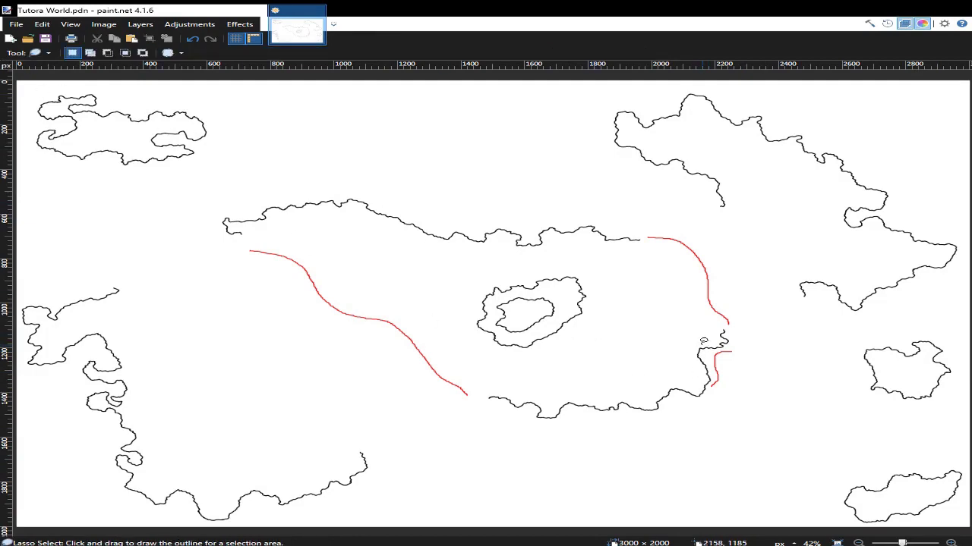
{"action": "left_click_drag", "start_coordinate": [734, 348], "coordinate": [733, 346]}
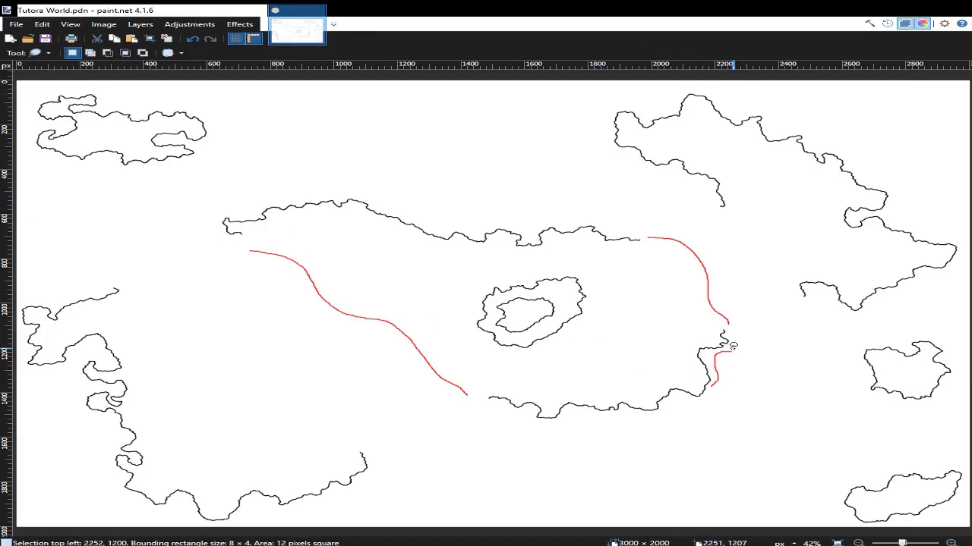
{"action": "left_click", "coordinate": [836, 544]}
{"action": "left_click", "coordinate": [839, 543]}
{"action": "key", "text": "ctrl+0"}
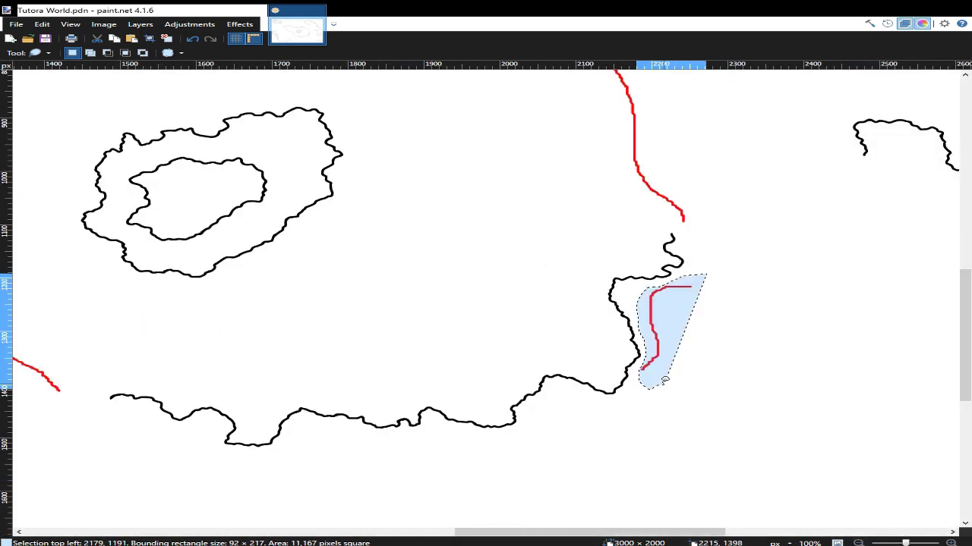
{"action": "key", "text": "Delete"}
- Paint a jagged black 3 px coastline inside the northeast red line, joining the central landmass's north coast to its east coast
{"action": "left_click_drag", "start_coordinate": [668, 536], "coordinate": [431, 529]}
{"action": "key", "text": "ctrl+b"}
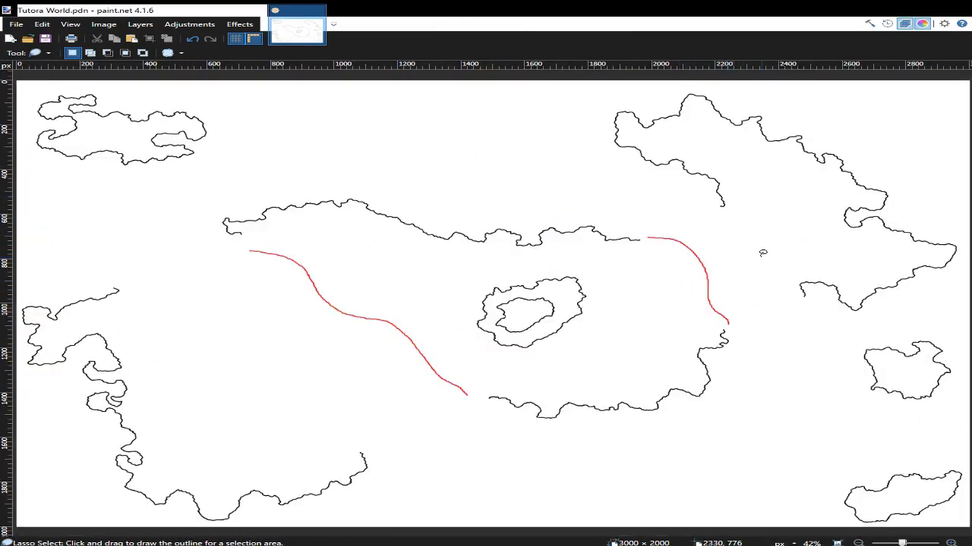
{"action": "left_click", "coordinate": [838, 544]}
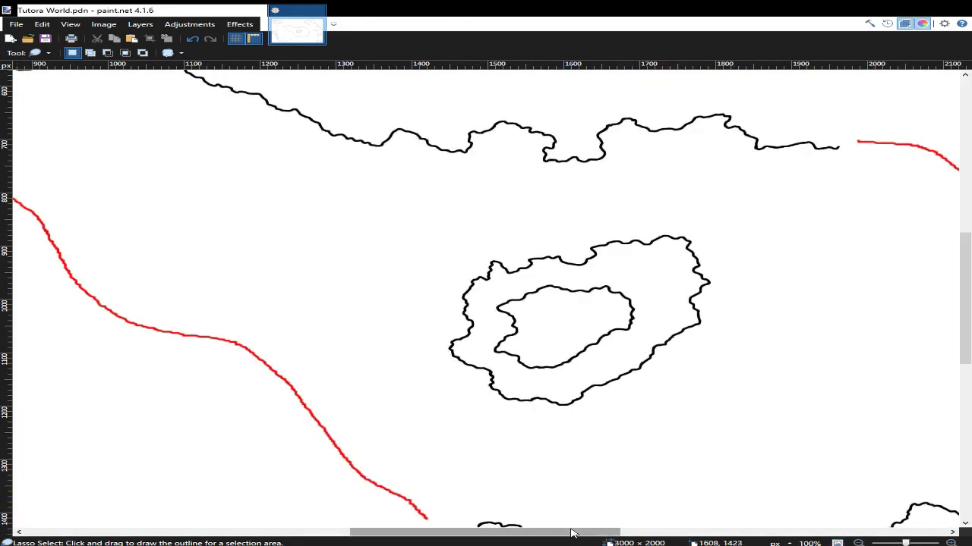
{"action": "left_click_drag", "start_coordinate": [572, 534], "coordinate": [705, 541]}
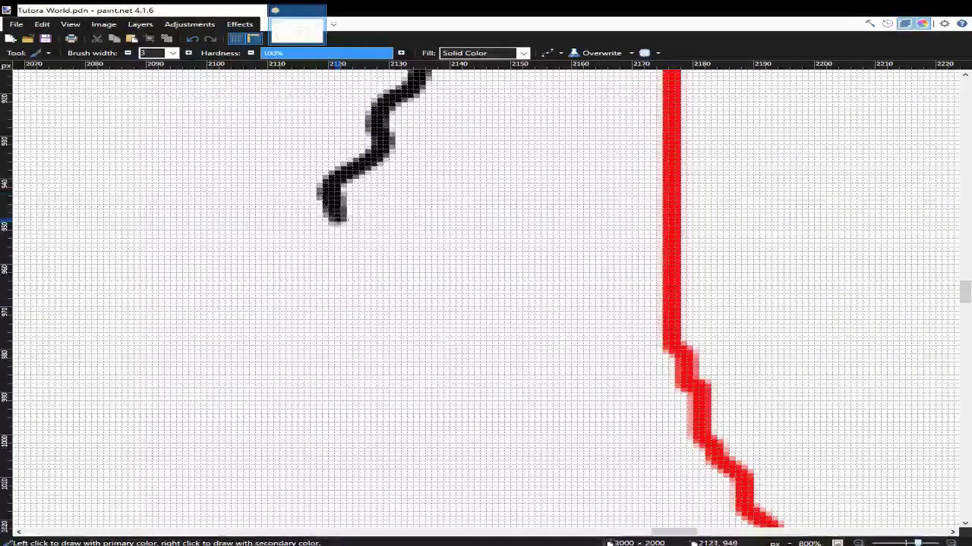
{"action": "mouse_move", "coordinate": [327, 206]}
{"action": "left_mouse_down"}
{"action": "mouse_move", "coordinate": [346, 303]}
{"action": "mouse_move", "coordinate": [396, 410]}
{"action": "left_mouse_up"}
{"action": "mouse_move", "coordinate": [514, 413]}
{"action": "left_mouse_down"}
{"action": "mouse_move", "coordinate": [571, 423]}
{"action": "mouse_move", "coordinate": [622, 480]}
{"action": "left_mouse_up"}
{"action": "scroll", "coordinate": [619, 464], "scroll_direction": "down", "scroll_amount": 5}
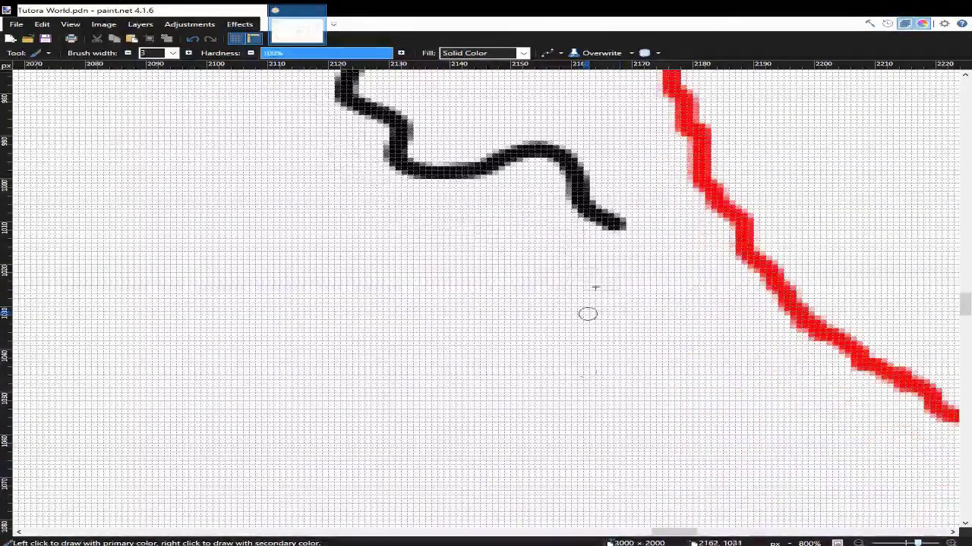
{"action": "left_click_drag", "start_coordinate": [629, 232], "coordinate": [629, 282]}
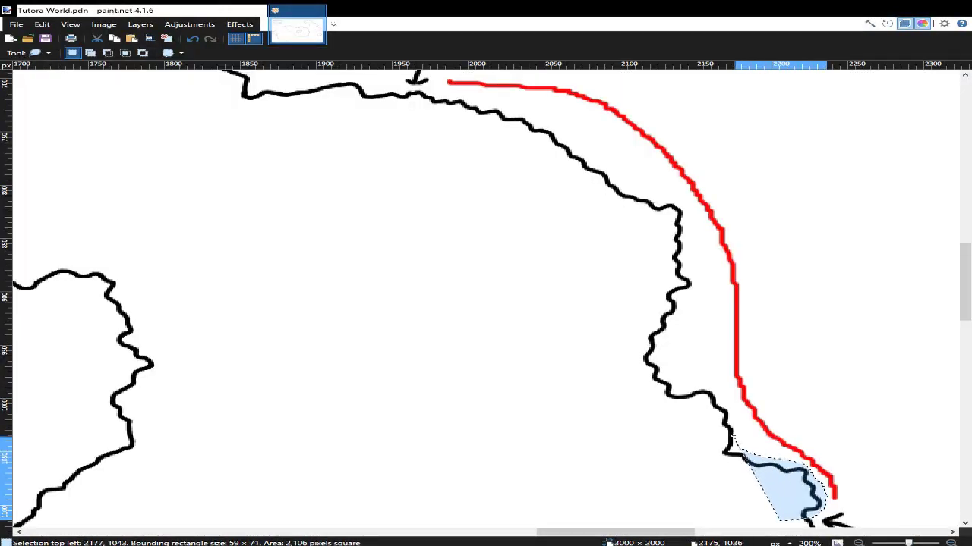
- Lasso the central landmass's newly painted northeast coastline, tracing around it from its southeast end up to its north end
{"action": "mouse_move", "coordinate": [721, 400]}
{"action": "left_mouse_down"}
{"action": "mouse_move", "coordinate": [713, 389]}
{"action": "mouse_move", "coordinate": [667, 392]}
{"action": "left_mouse_up"}
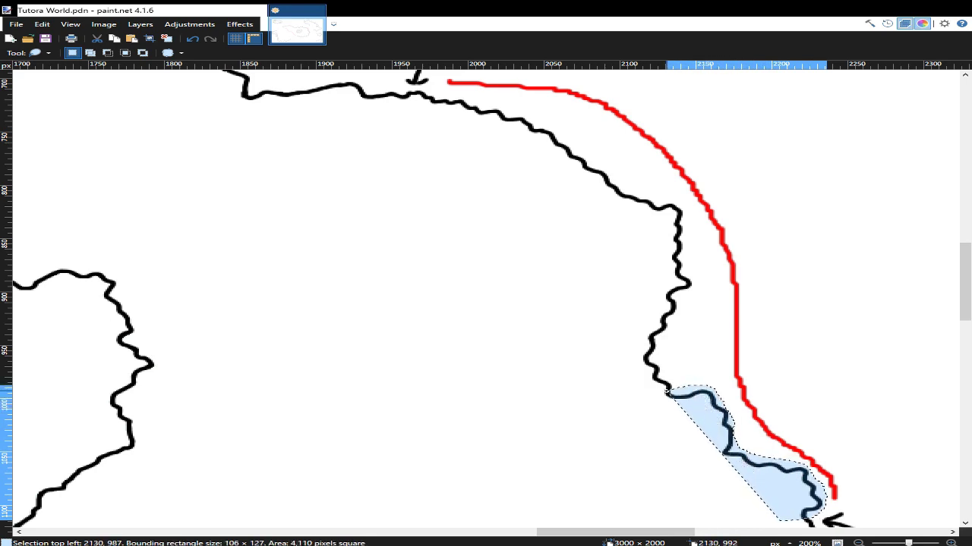
{"action": "mouse_move", "coordinate": [816, 524]}
{"action": "left_mouse_down"}
{"action": "mouse_move", "coordinate": [772, 497]}
{"action": "mouse_move", "coordinate": [793, 469]}
{"action": "left_mouse_up"}
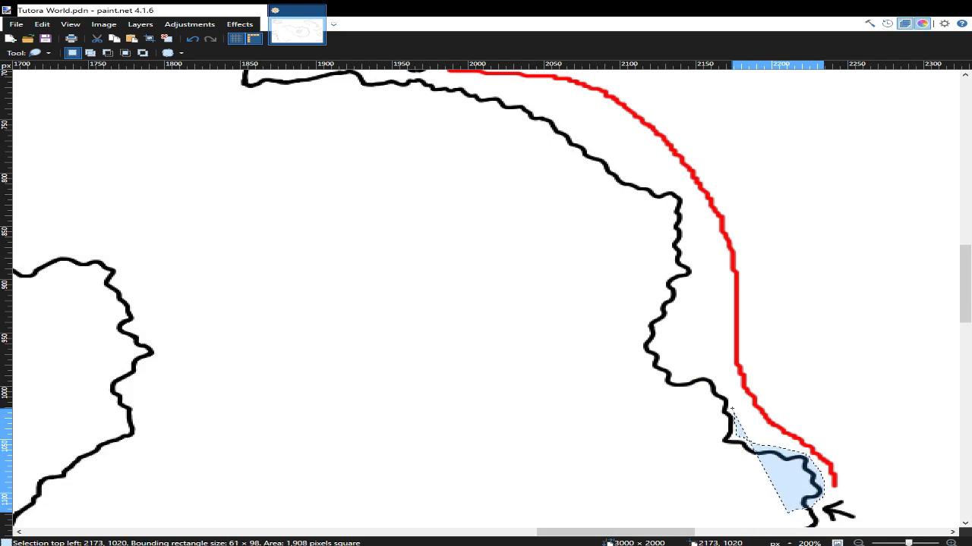
{"action": "left_click_drag", "start_coordinate": [723, 390], "coordinate": [718, 379]}
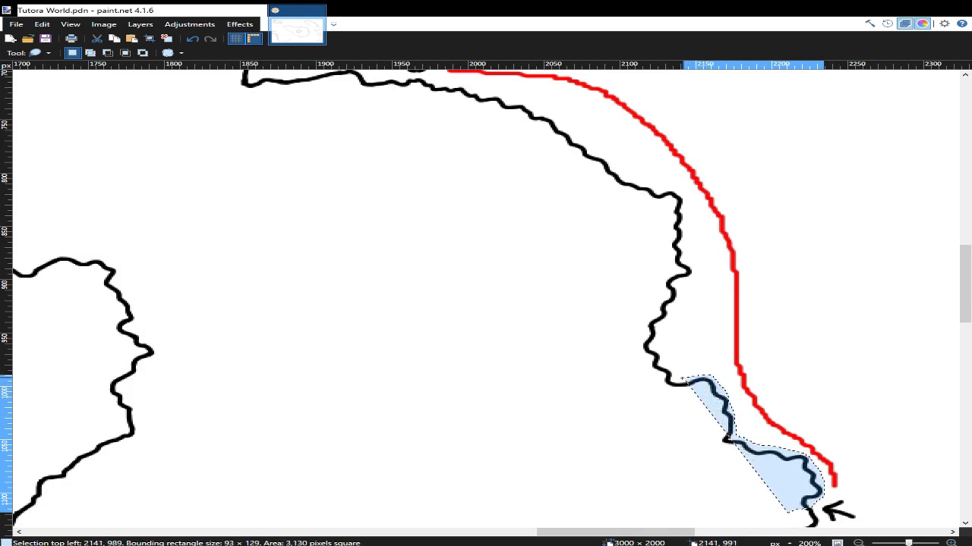
{"action": "left_click_drag", "start_coordinate": [678, 378], "coordinate": [670, 371]}
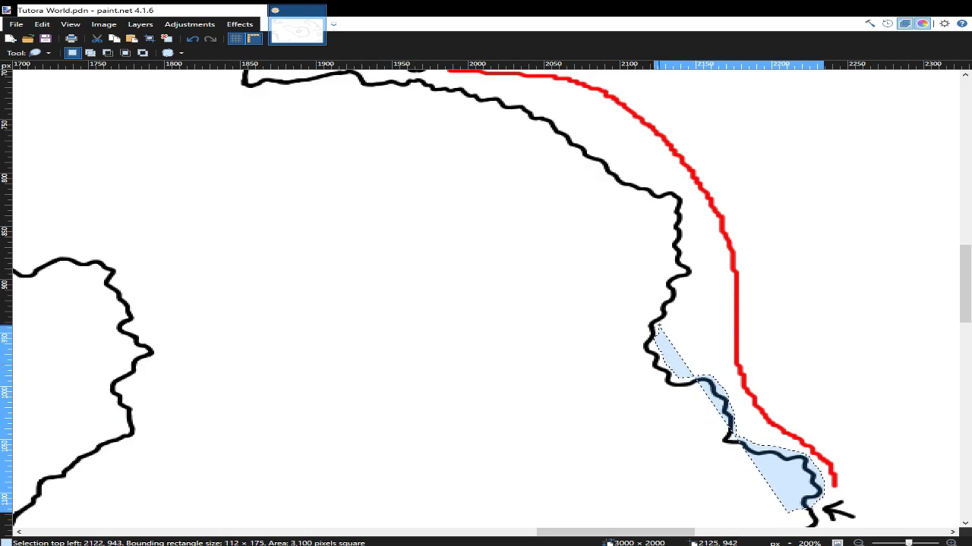
{"action": "mouse_move", "coordinate": [667, 328]}
{"action": "left_mouse_down"}
{"action": "mouse_move", "coordinate": [691, 263]}
{"action": "mouse_move", "coordinate": [651, 322]}
{"action": "mouse_move", "coordinate": [684, 253]}
{"action": "mouse_move", "coordinate": [427, 221]}
{"action": "left_mouse_up"}
- Place a copy of the lassoed coastline across the northeast continent's open southwest side, aligned with its loose ends, and deselect it
{"action": "key", "text": "m"}
{"action": "scroll", "coordinate": [587, 415], "scroll_direction": "down", "scroll_amount": 5}
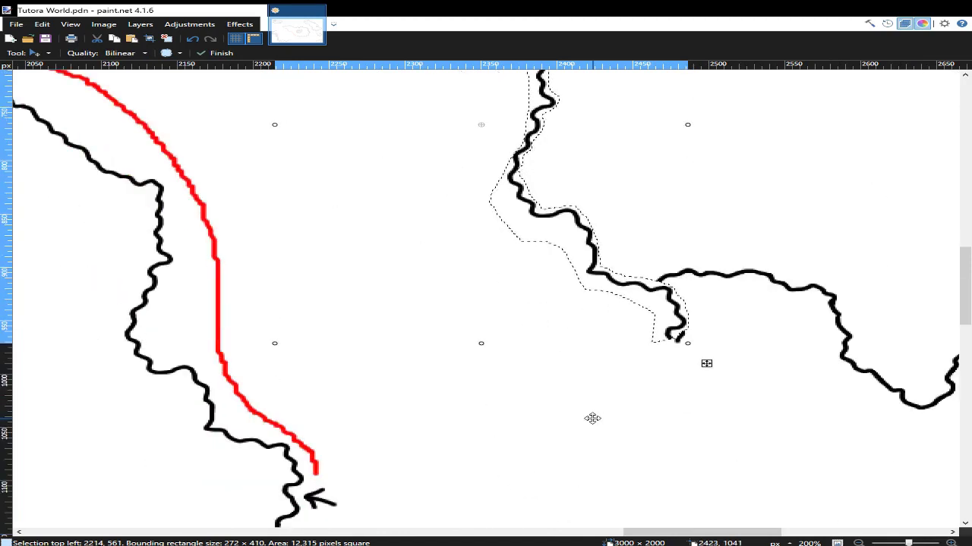
{"action": "left_click_drag", "start_coordinate": [588, 246], "coordinate": [551, 271]}
{"action": "scroll", "coordinate": [534, 413], "scroll_direction": "up", "scroll_amount": 5}
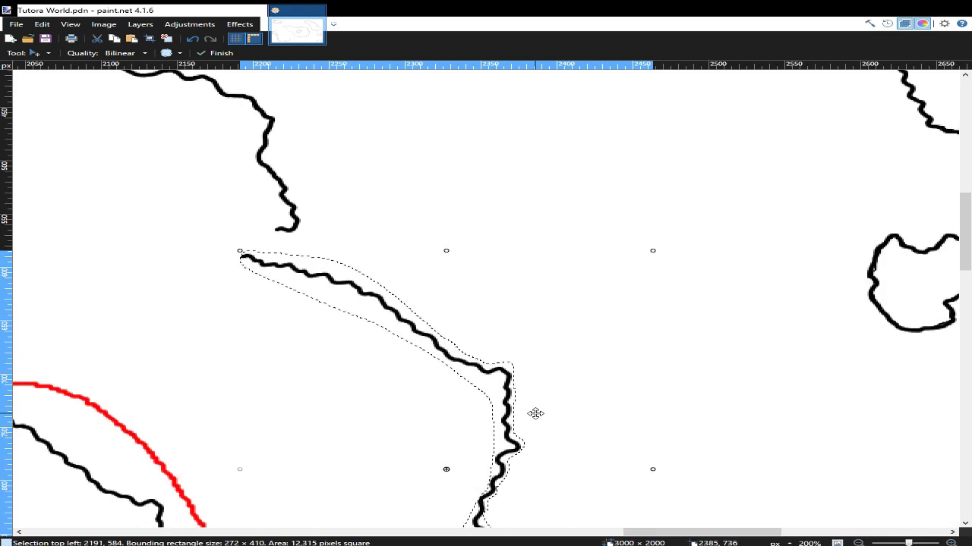
{"action": "left_click_drag", "start_coordinate": [381, 307], "coordinate": [316, 284]}
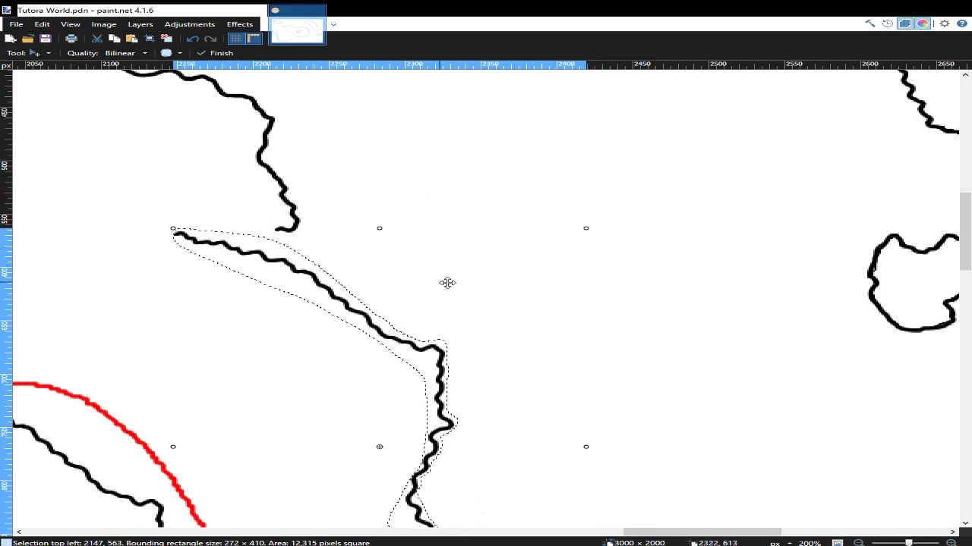
{"action": "scroll", "coordinate": [447, 283], "scroll_direction": "down", "scroll_amount": 3}
{"action": "left_click_drag", "start_coordinate": [469, 300], "coordinate": [538, 296]}
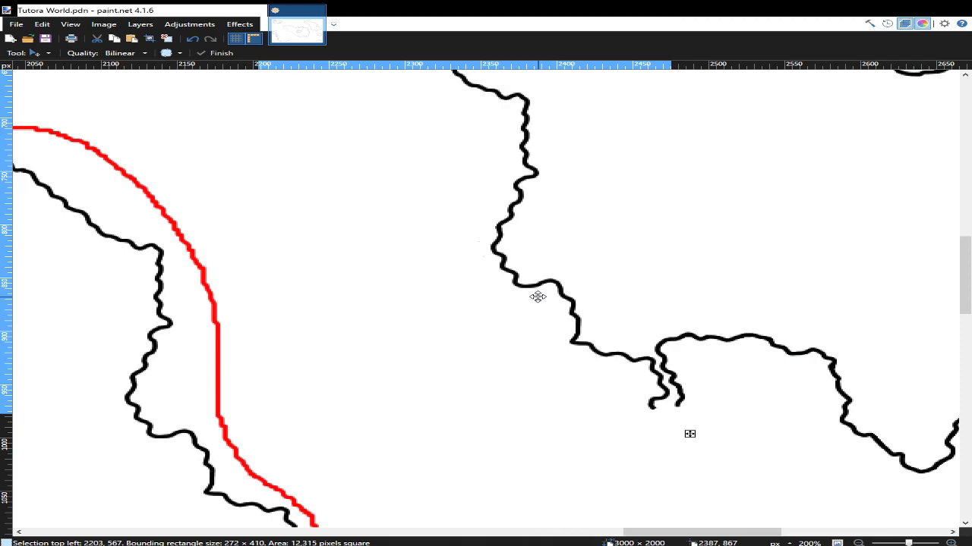
{"action": "scroll", "coordinate": [537, 297], "scroll_direction": "up", "scroll_amount": 5}
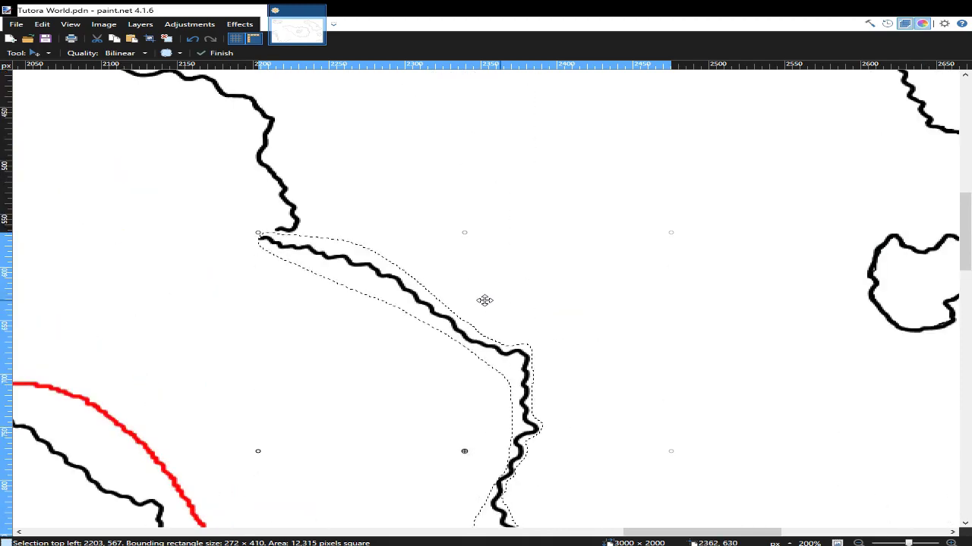
{"action": "scroll", "coordinate": [467, 299], "scroll_direction": "down", "scroll_amount": 3}
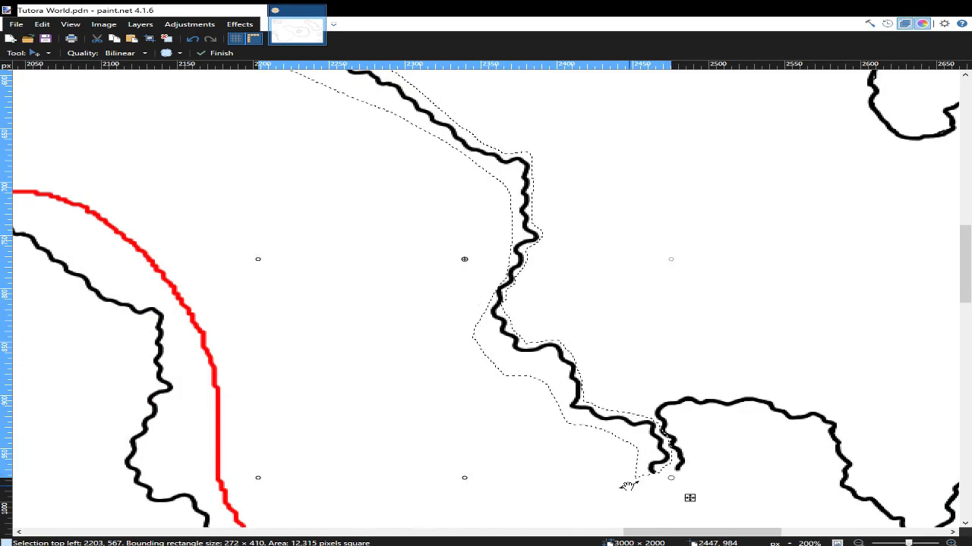
{"action": "scroll", "coordinate": [539, 327], "scroll_direction": "up", "scroll_amount": 5}
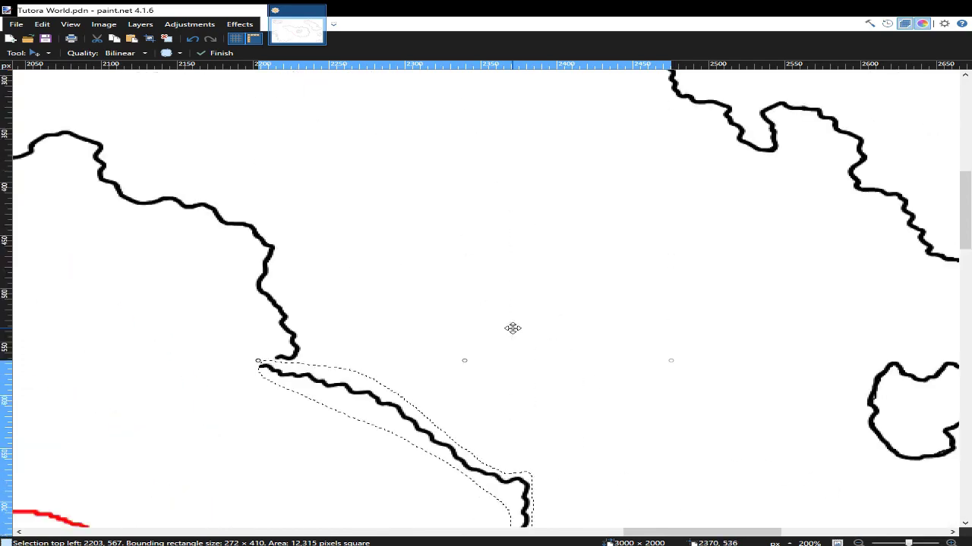
{"action": "scroll", "coordinate": [238, 390], "scroll_direction": "down", "scroll_amount": 1}
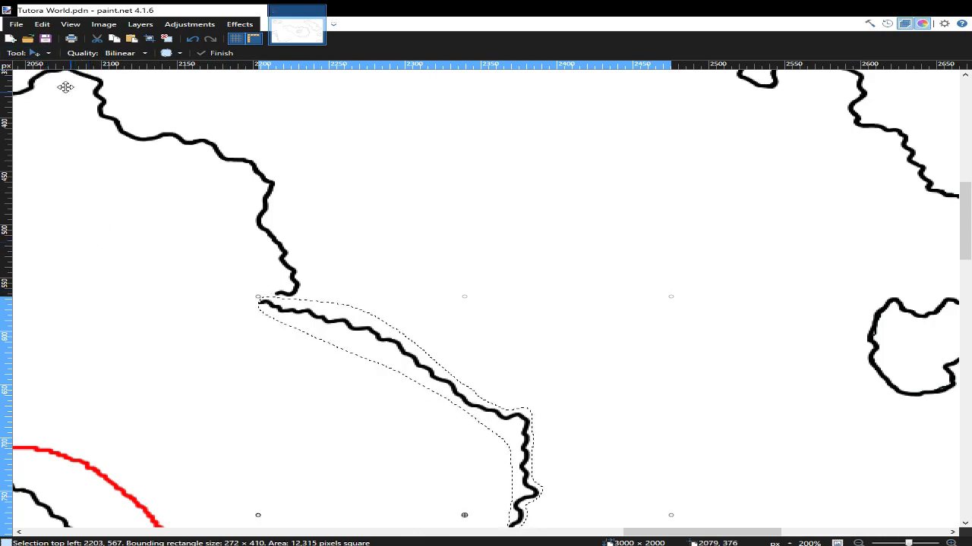
{"action": "key", "text": "ctrl+d"}
- Paint a black 3 px stroke joining the copied coastline's northwest end to the northeast continent's outline
{"action": "key", "text": "b"}
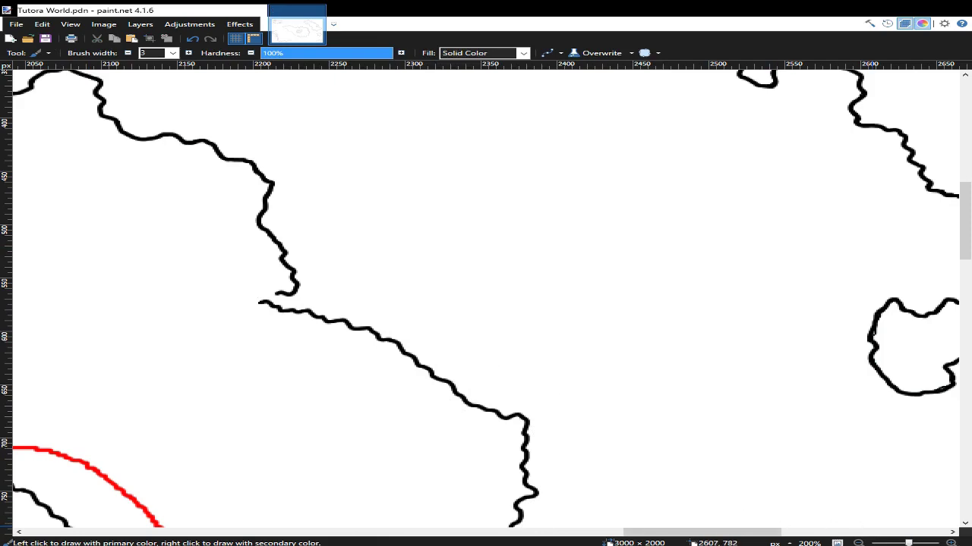
{"action": "left_click", "coordinate": [952, 543]}
{"action": "left_click", "coordinate": [951, 543]}
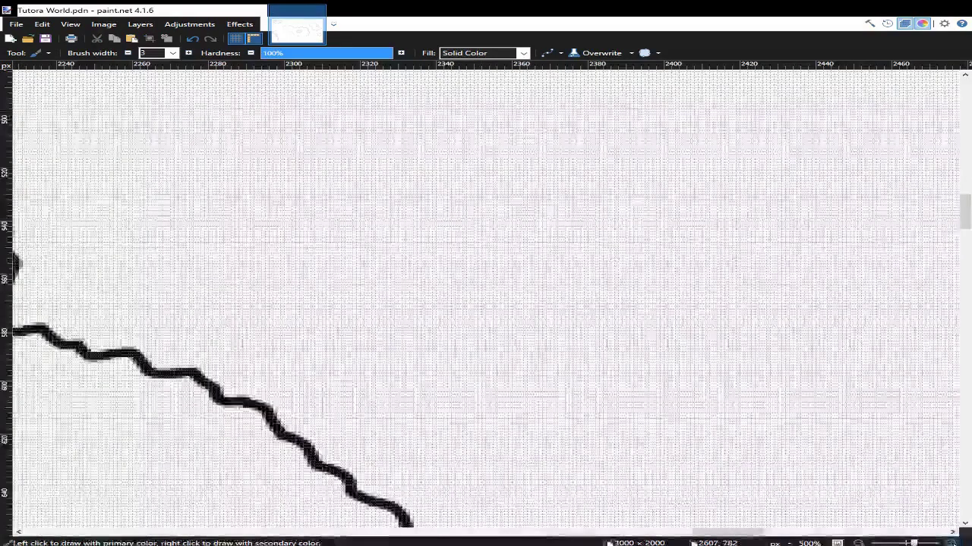
{"action": "left_click", "coordinate": [951, 544]}
{"action": "left_click", "coordinate": [951, 544]}
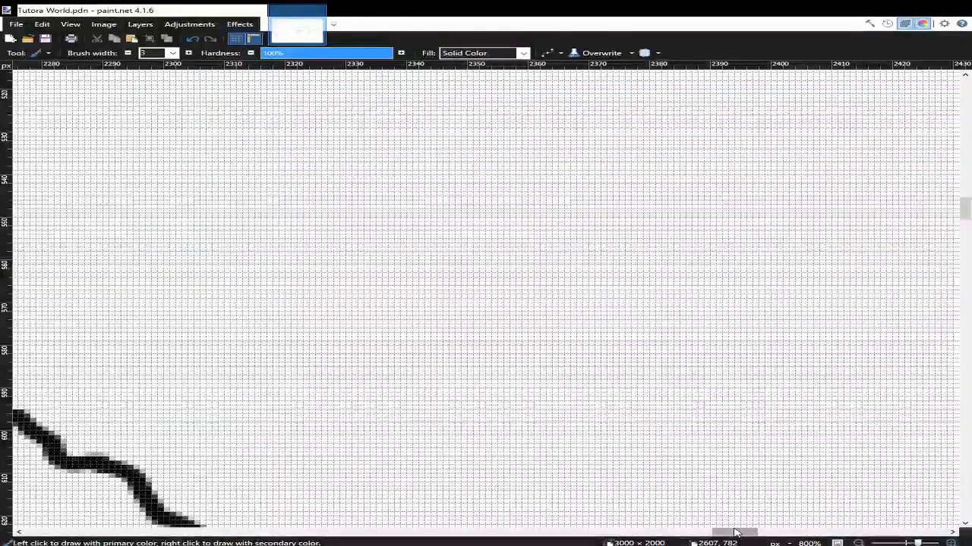
{"action": "mouse_move", "coordinate": [737, 532]}
{"action": "left_mouse_down"}
{"action": "mouse_move", "coordinate": [639, 533]}
{"action": "mouse_move", "coordinate": [698, 533]}
{"action": "left_mouse_up"}
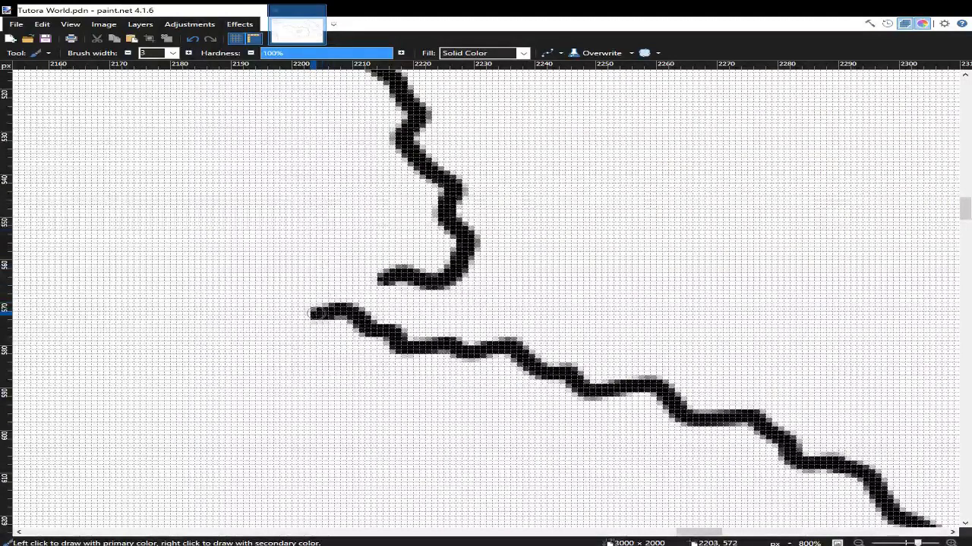
{"action": "mouse_move", "coordinate": [307, 298]}
{"action": "left_mouse_down"}
{"action": "mouse_move", "coordinate": [317, 268]}
{"action": "mouse_move", "coordinate": [343, 265]}
{"action": "mouse_move", "coordinate": [380, 280]}
{"action": "left_mouse_up"}
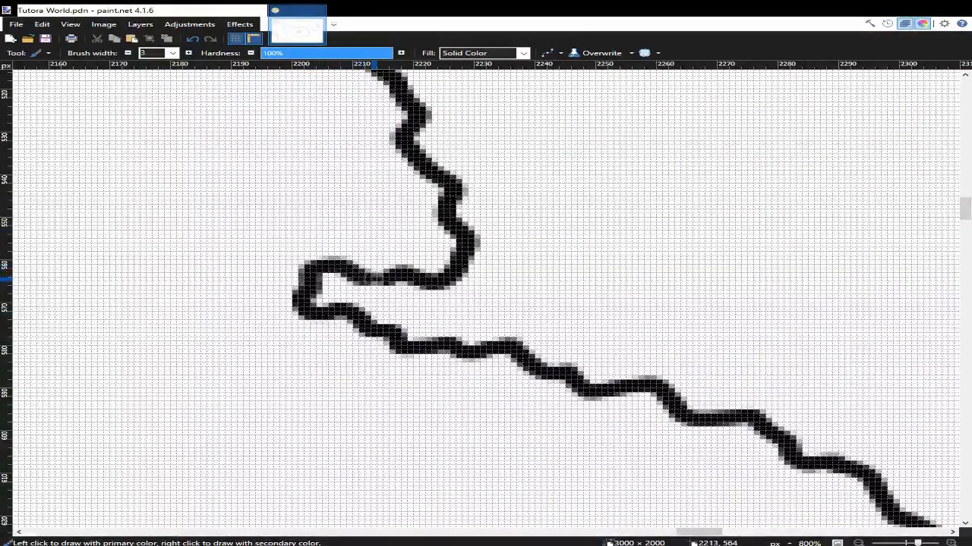
- Paint a black 3 px stroke around the copied coastline's southeast end, closing it against the northeast continent's south coast as a narrow peninsula
{"action": "scroll", "coordinate": [607, 349], "scroll_direction": "down", "scroll_amount": 3}
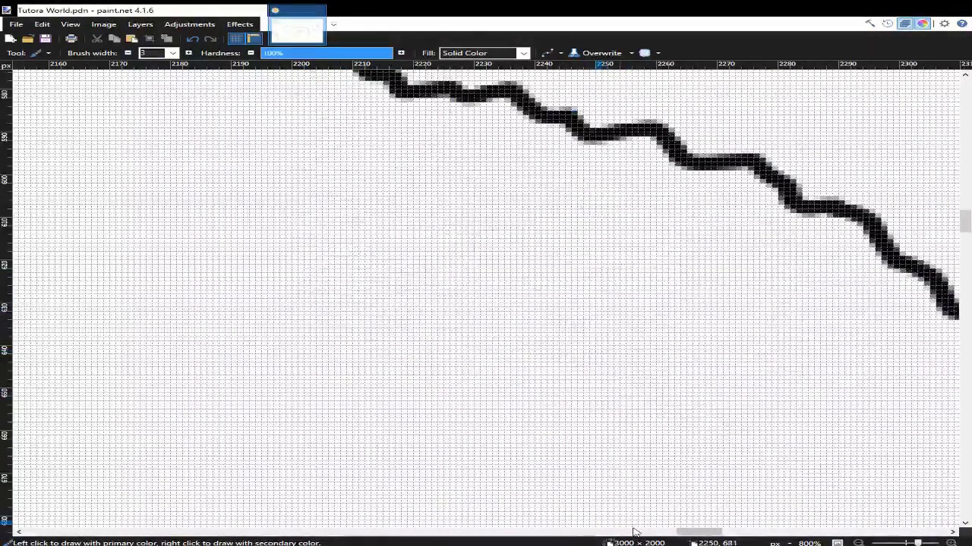
{"action": "left_click_drag", "start_coordinate": [694, 531], "coordinate": [738, 532]}
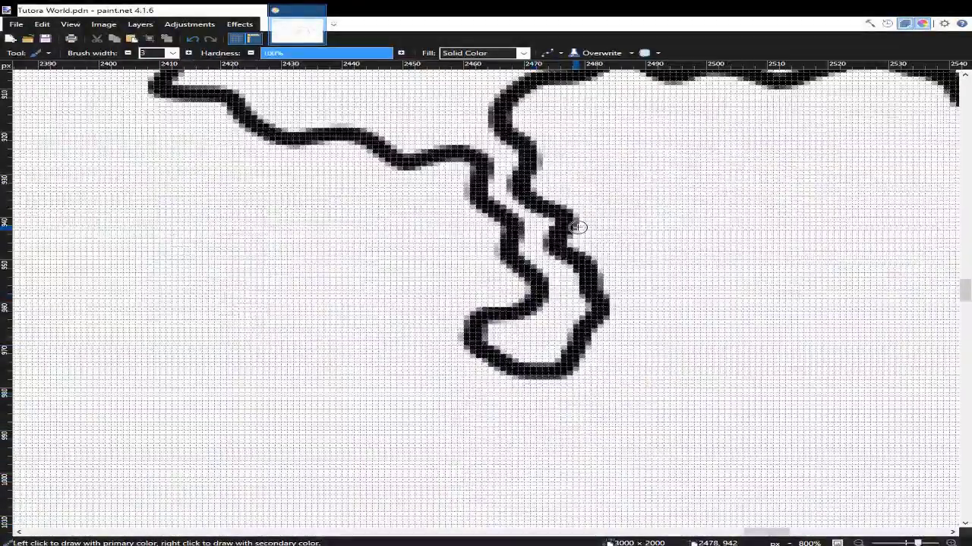
{"action": "scroll", "coordinate": [575, 224], "scroll_direction": "up", "scroll_amount": 1}
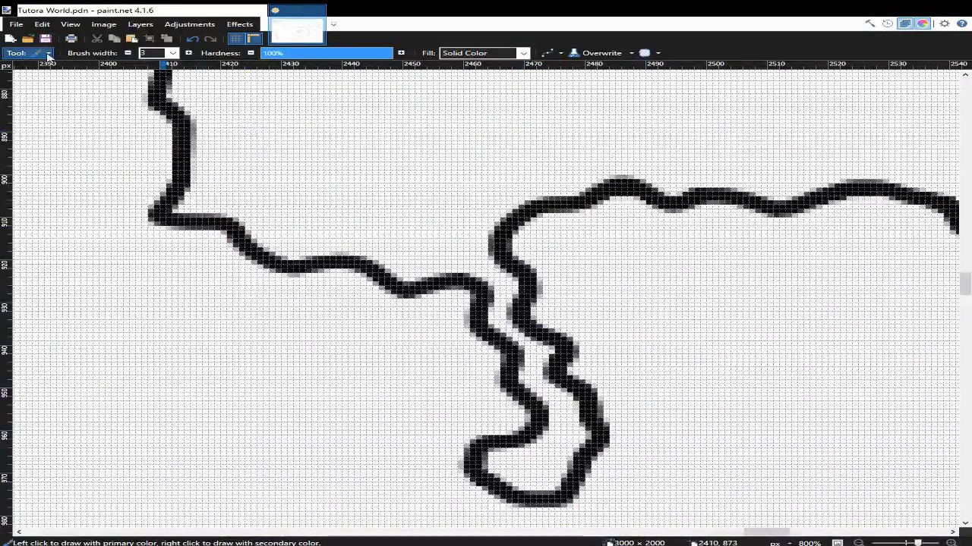
- Try to detach the narrow peninsula from the northeast continent's south coast by lassoing it and moving it southwest
{"action": "key", "text": "s"}
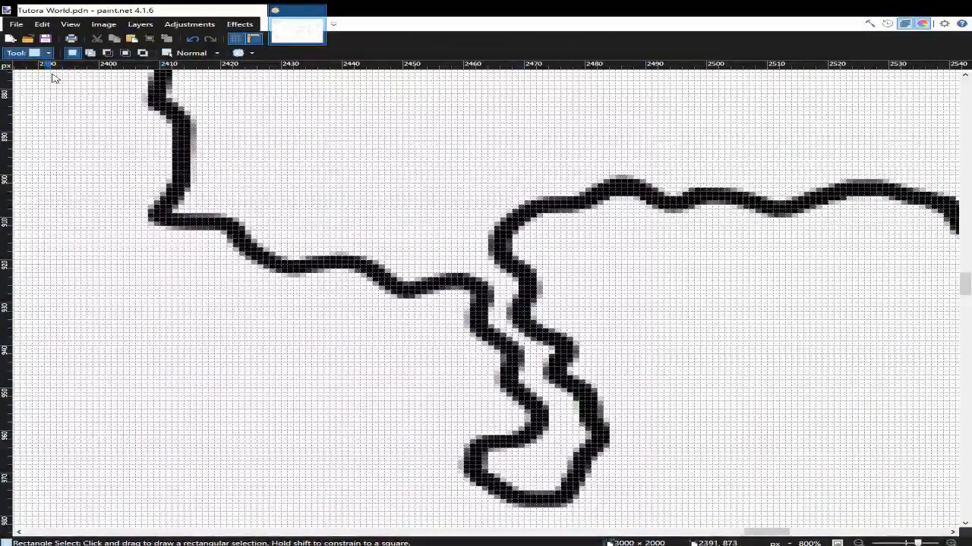
{"action": "key", "text": "s"}
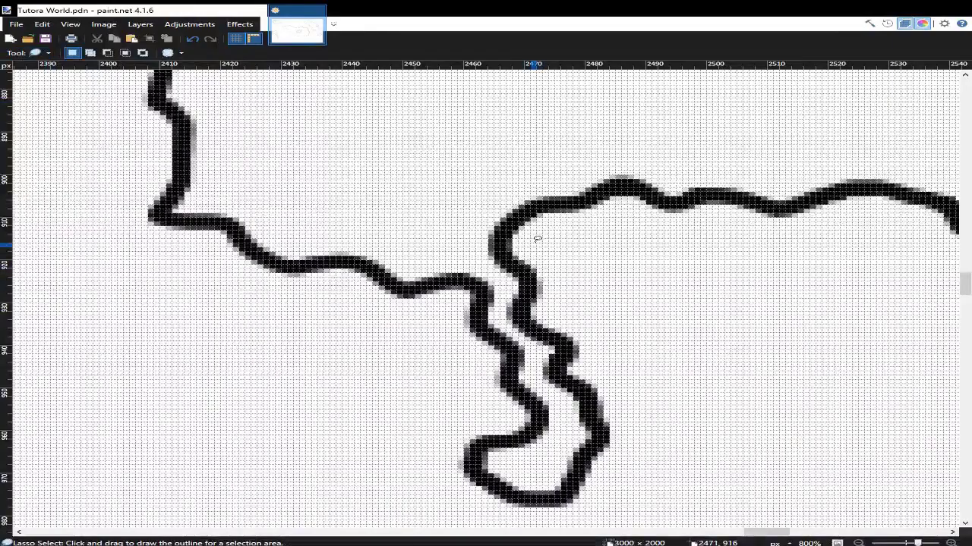
{"action": "mouse_move", "coordinate": [537, 239]}
{"action": "left_mouse_down"}
{"action": "mouse_move", "coordinate": [488, 277]}
{"action": "mouse_move", "coordinate": [398, 412]}
{"action": "mouse_move", "coordinate": [389, 521]}
{"action": "mouse_move", "coordinate": [443, 531]}
{"action": "mouse_move", "coordinate": [809, 213]}
{"action": "mouse_move", "coordinate": [841, 147]}
{"action": "mouse_move", "coordinate": [760, 219]}
{"action": "left_mouse_up"}
{"action": "scroll", "coordinate": [760, 219], "scroll_direction": "up", "scroll_amount": 1}
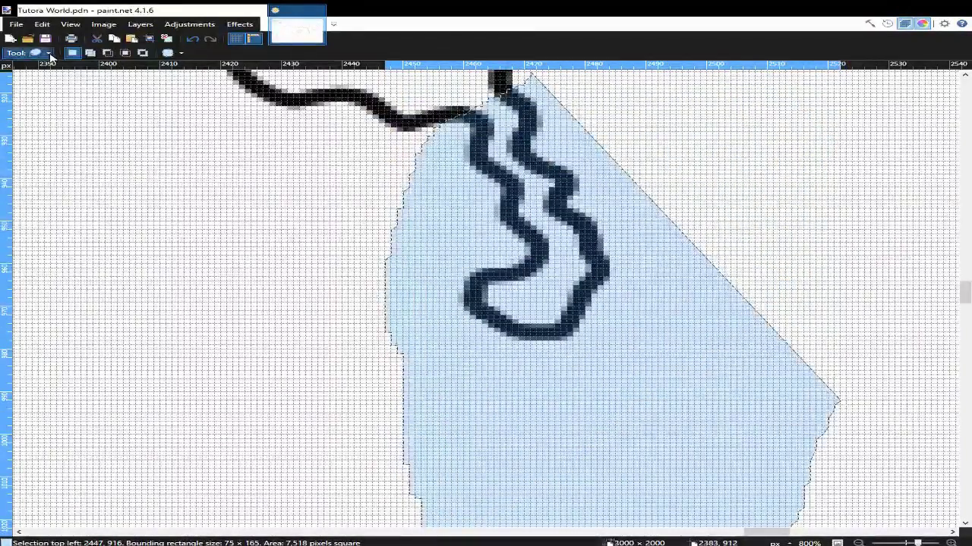
{"action": "key", "text": "m"}
{"action": "key", "text": "ctrl+z"}
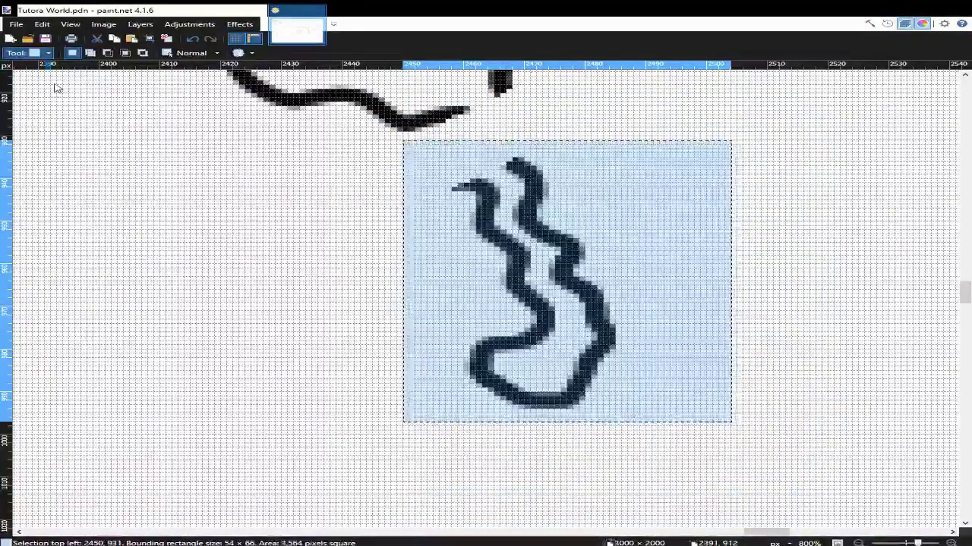
{"action": "key", "text": "m"}
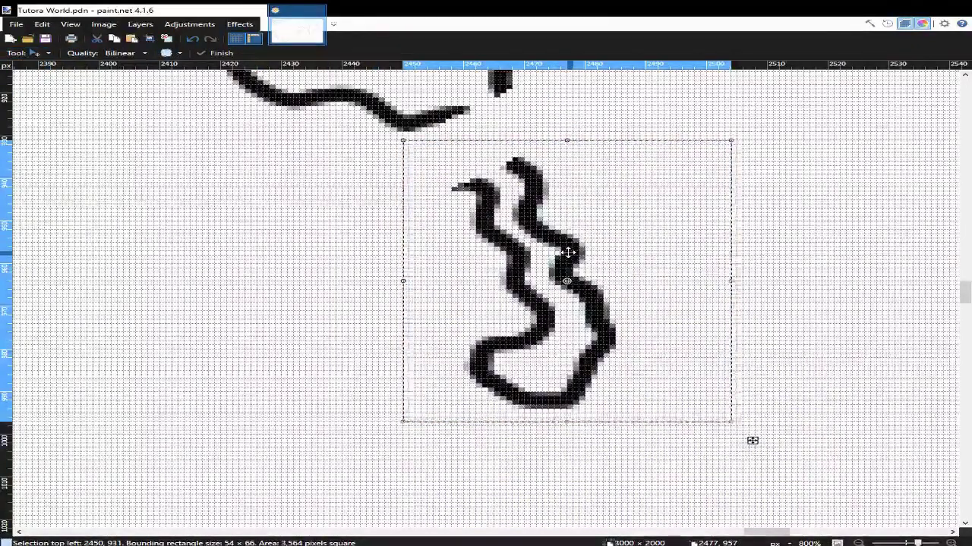
{"action": "mouse_move", "coordinate": [568, 252]}
{"action": "left_mouse_down"}
{"action": "mouse_move", "coordinate": [517, 302]}
{"action": "mouse_move", "coordinate": [422, 347]}
{"action": "mouse_move", "coordinate": [440, 359]}
{"action": "left_mouse_up"}
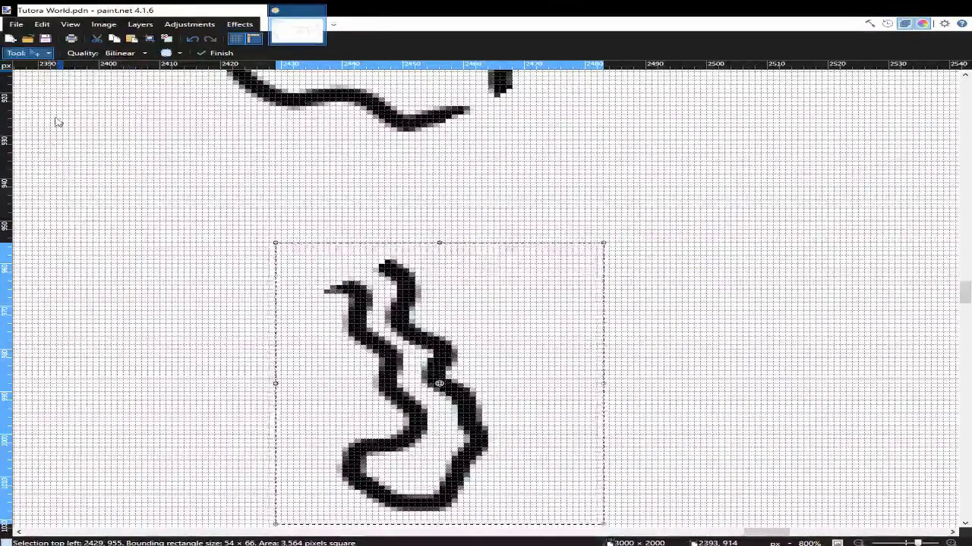
{"action": "key", "text": "b"}
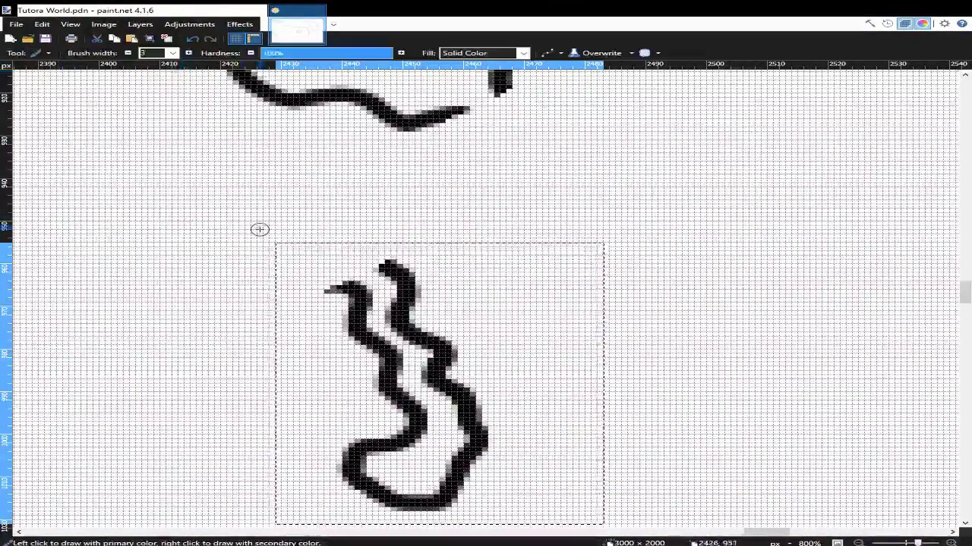
{"action": "key", "text": "s"}
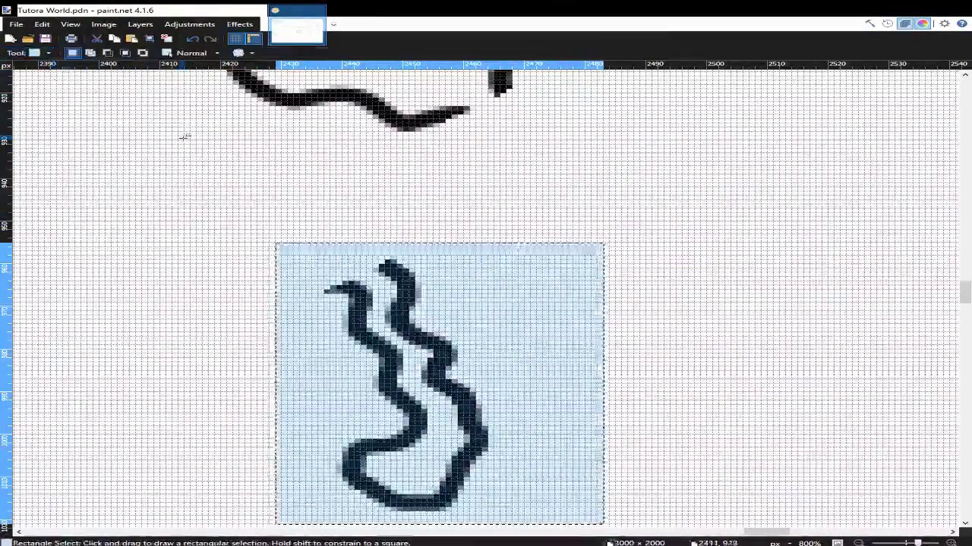
{"action": "key", "text": "ctrl+d"}
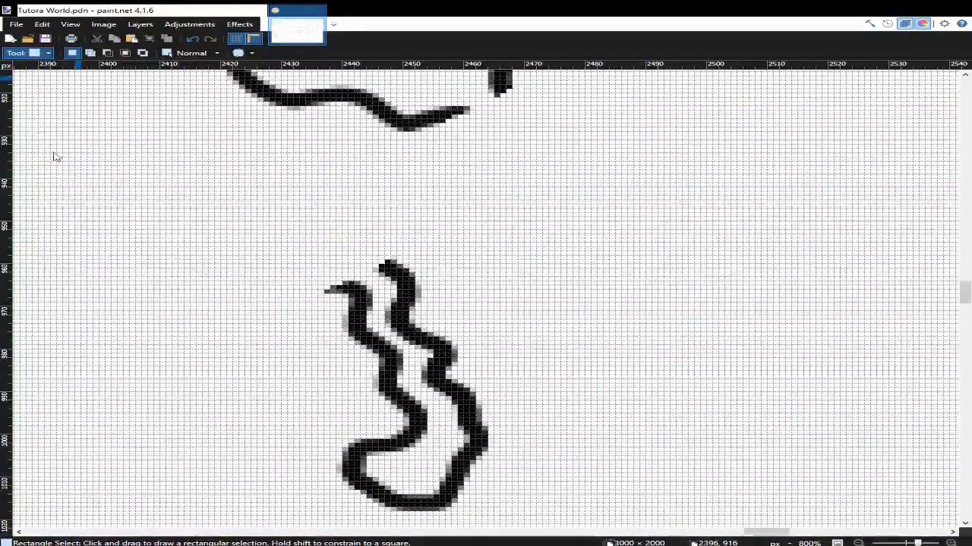
- Undo the peninsula's separation from the northeast continent's south coast
{"action": "key", "text": "b"}
{"action": "scroll", "coordinate": [453, 203], "scroll_direction": "up", "scroll_amount": 1}
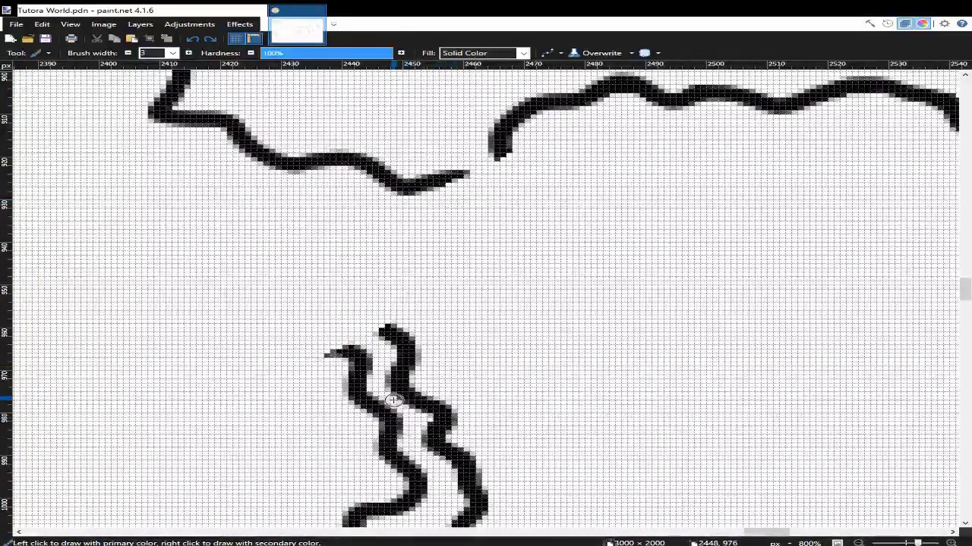
{"action": "key", "text": "ctrl+z"}
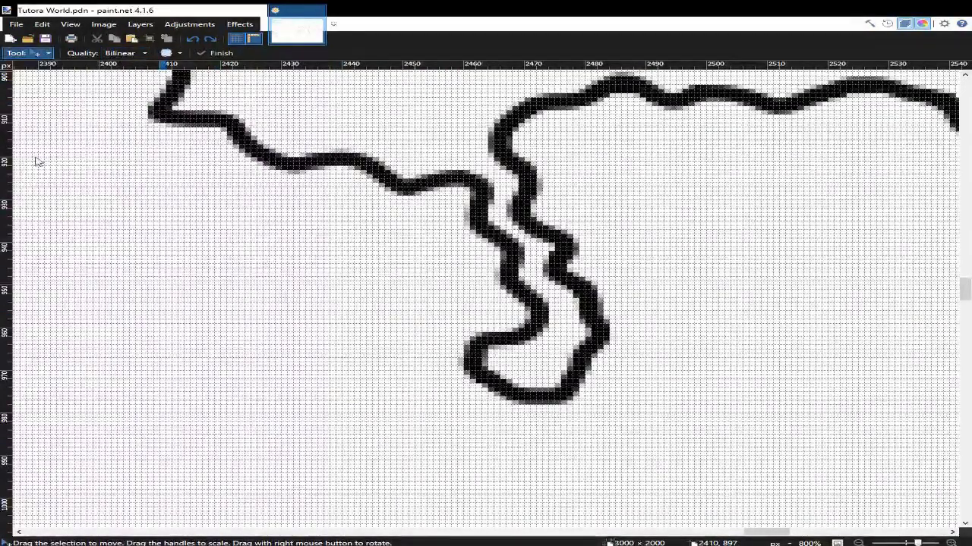
- Lasso the peninsula below its neck, move it southwest as an island, and close both cut outlines with black 3 px strokes
{"action": "key", "text": "ctrl+z"}
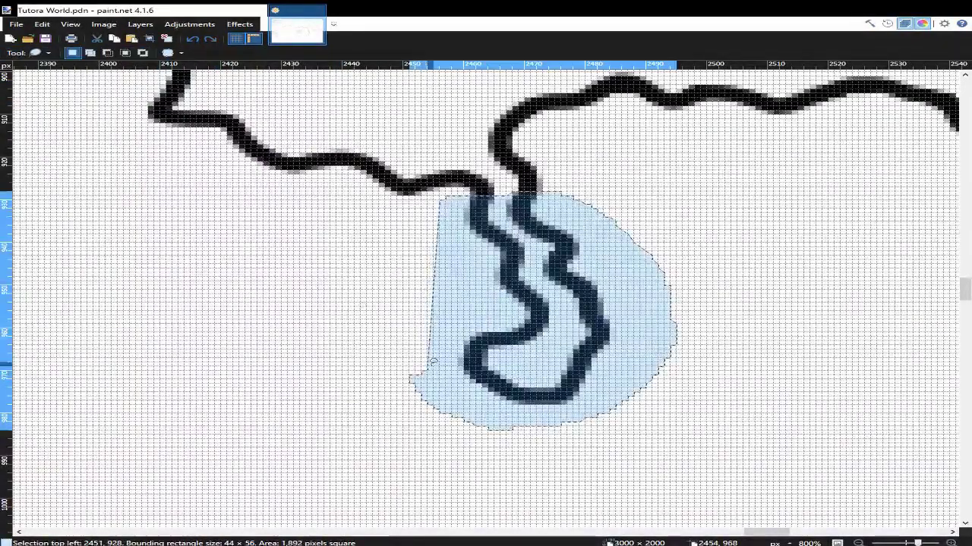
{"action": "key", "text": "ctrl+z"}
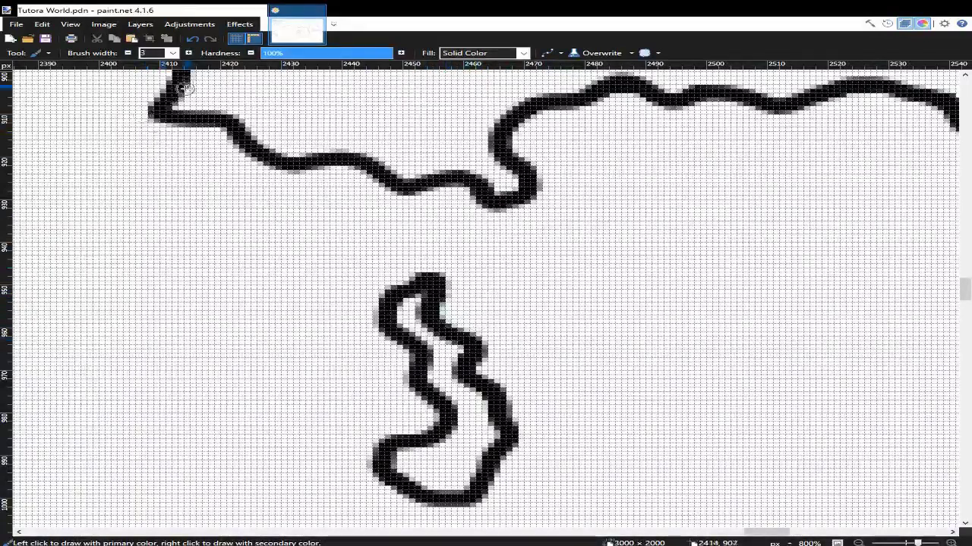
- Lasso the small narrow island below the northeast continent's south coast, move it slightly farther southwest, and deselect it
{"action": "left_click", "coordinate": [39, 74]}
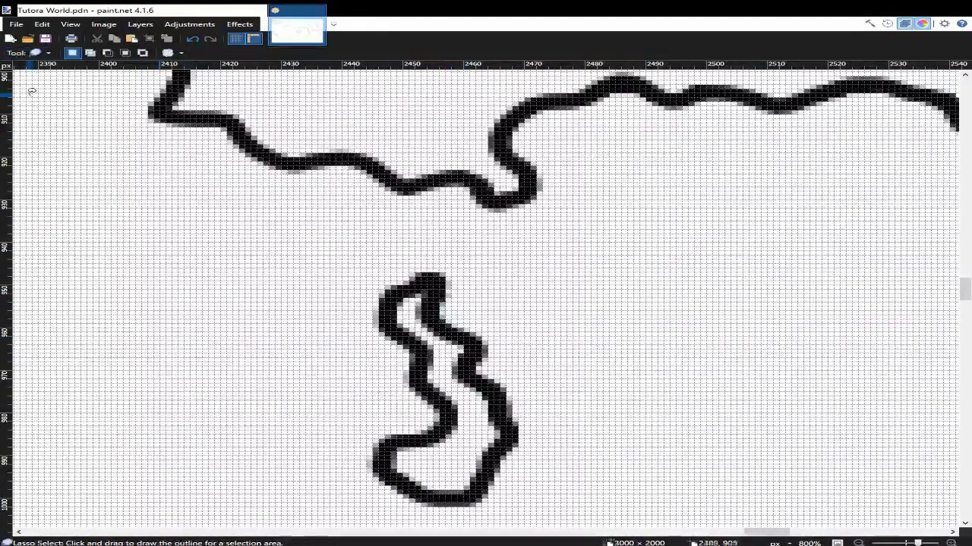
{"action": "mouse_move", "coordinate": [440, 262]}
{"action": "left_mouse_down"}
{"action": "mouse_move", "coordinate": [389, 260]}
{"action": "mouse_move", "coordinate": [696, 232]}
{"action": "left_mouse_up"}
{"action": "key", "text": "ctrl+b"}
{"action": "key", "text": "m"}
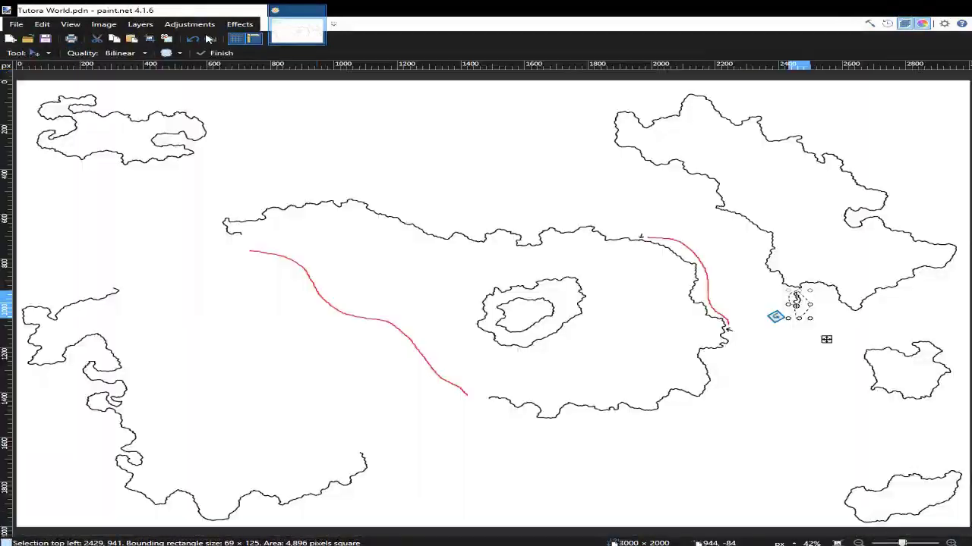
{"action": "left_click_drag", "start_coordinate": [795, 299], "coordinate": [793, 303]}
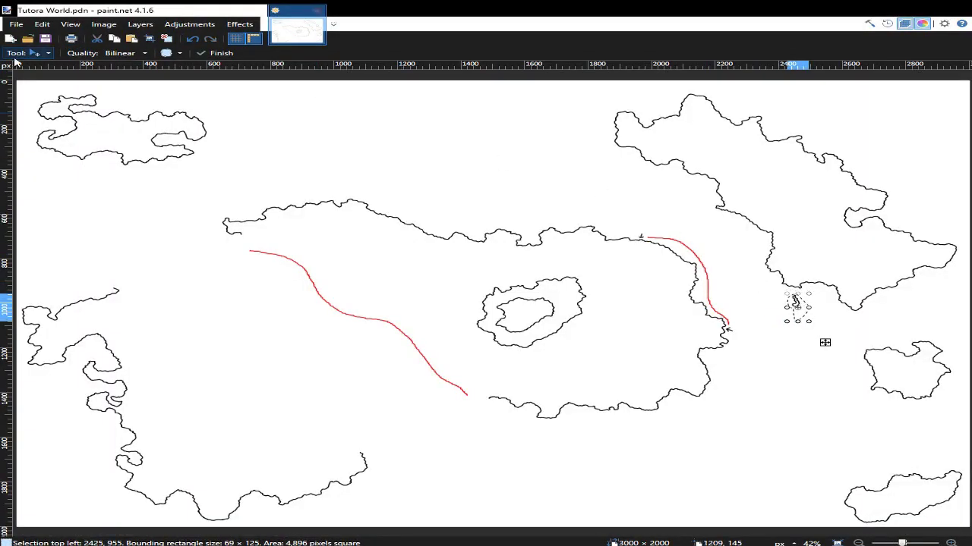
{"action": "key", "text": "s"}
{"action": "left_click", "coordinate": [321, 163]}
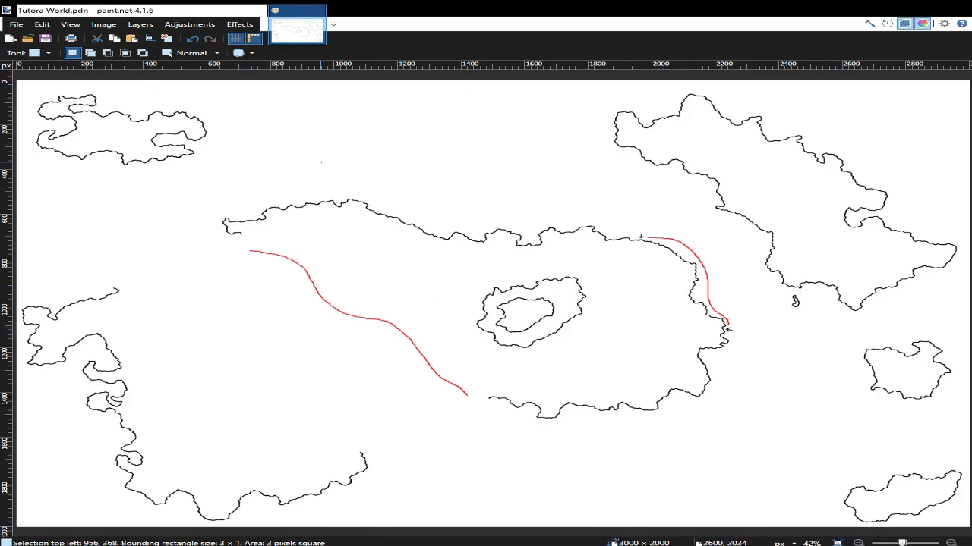
- Lasso and delete the red guide line and both black arrows beside the central continent's northeast coast
{"action": "key", "text": "ctrl+0"}
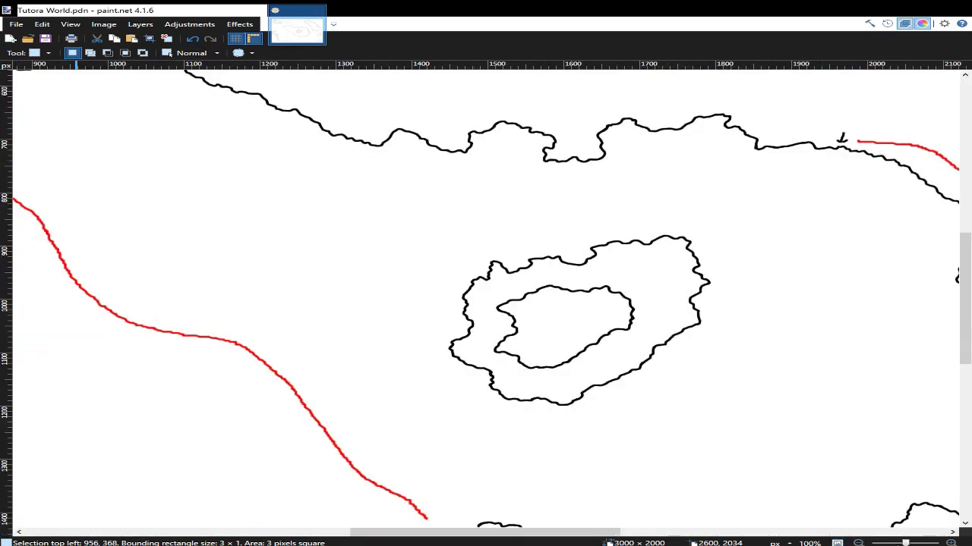
{"action": "left_click_drag", "start_coordinate": [905, 543], "coordinate": [914, 543]}
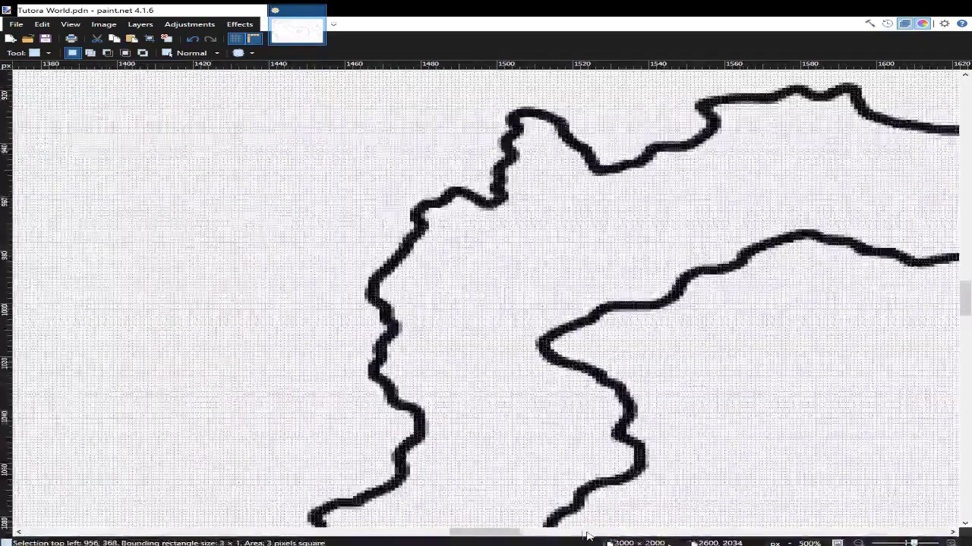
{"action": "left_click_drag", "start_coordinate": [501, 533], "coordinate": [708, 539]}
{"action": "scroll", "coordinate": [637, 446], "scroll_direction": "down", "scroll_amount": 4}
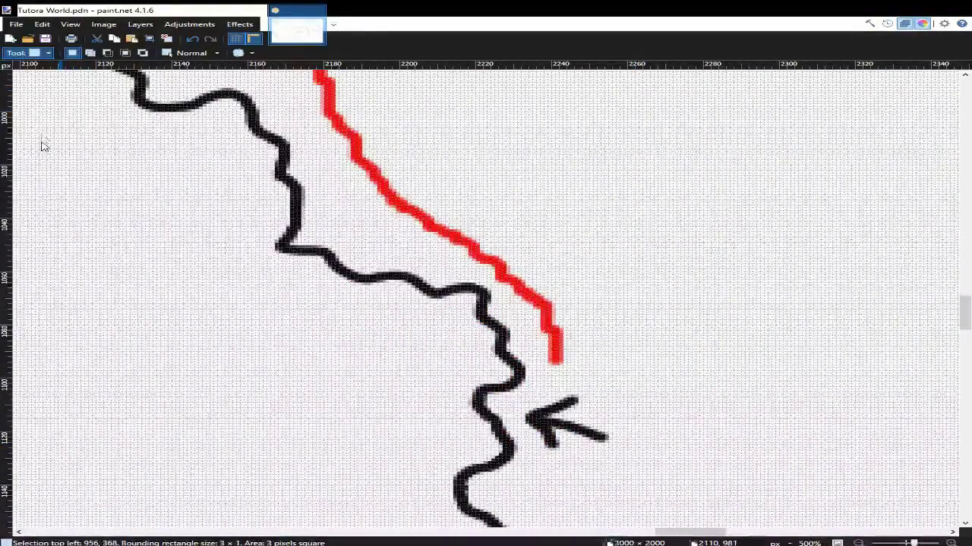
{"action": "key", "text": "s"}
{"action": "mouse_move", "coordinate": [559, 382]}
{"action": "left_mouse_down"}
{"action": "mouse_move", "coordinate": [523, 407]}
{"action": "mouse_move", "coordinate": [534, 437]}
{"action": "mouse_move", "coordinate": [584, 446]}
{"action": "mouse_move", "coordinate": [633, 425]}
{"action": "left_mouse_up"}
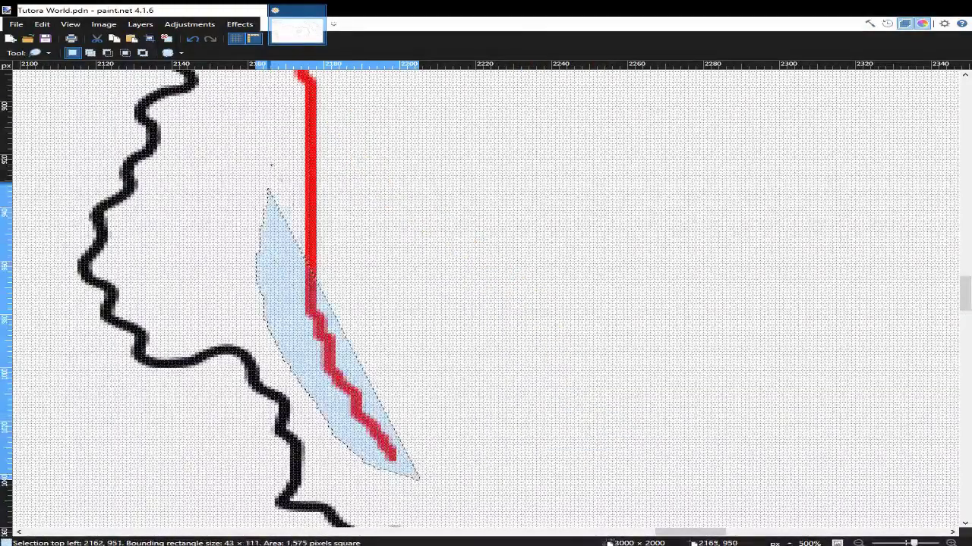
{"action": "mouse_move", "coordinate": [272, 165]}
{"action": "left_mouse_down"}
{"action": "mouse_move", "coordinate": [349, 101]}
{"action": "mouse_move", "coordinate": [457, 126]}
{"action": "left_mouse_up"}
{"action": "key", "text": "Delete"}
{"action": "scroll", "coordinate": [305, 533], "scroll_direction": "left", "scroll_amount": 7}
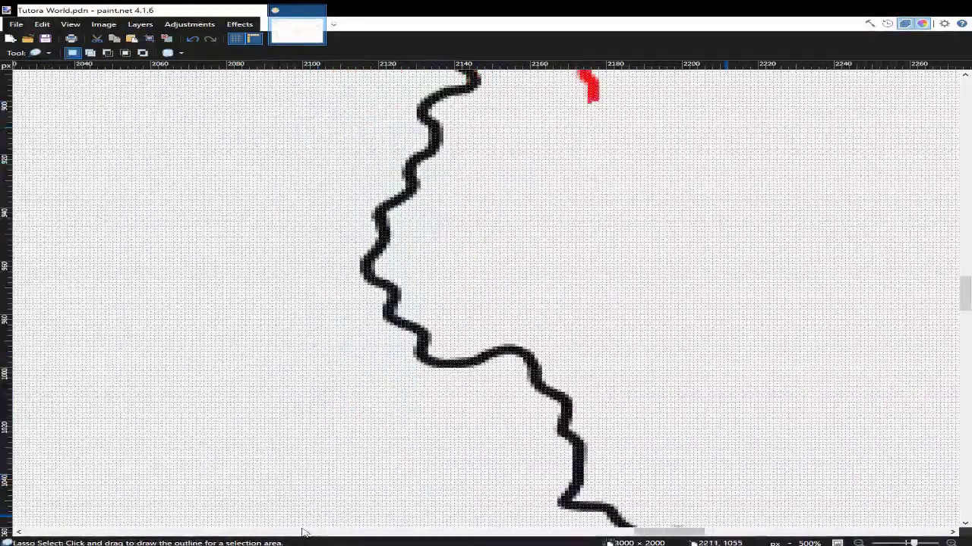
{"action": "scroll", "coordinate": [325, 86], "scroll_direction": "up", "scroll_amount": 7}
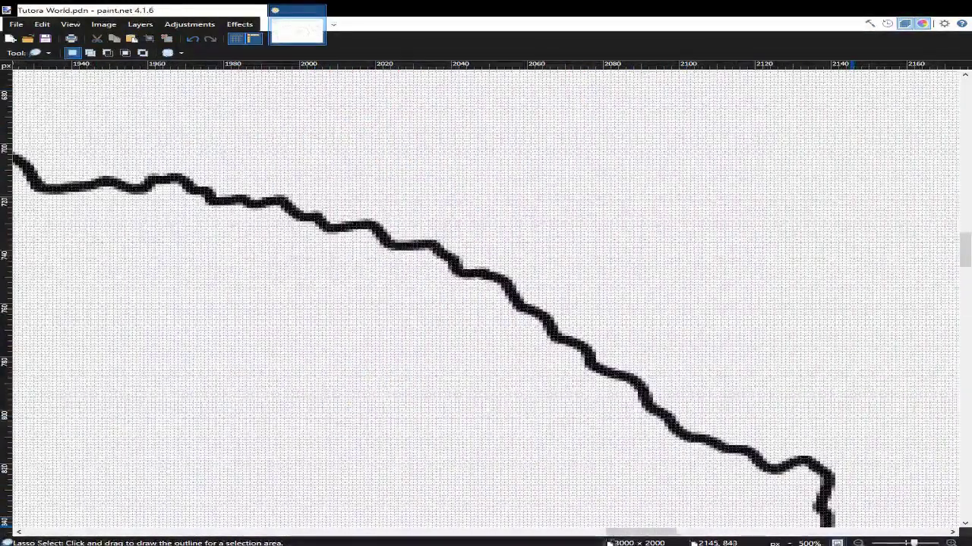
{"action": "key", "text": "ctrl+b"}
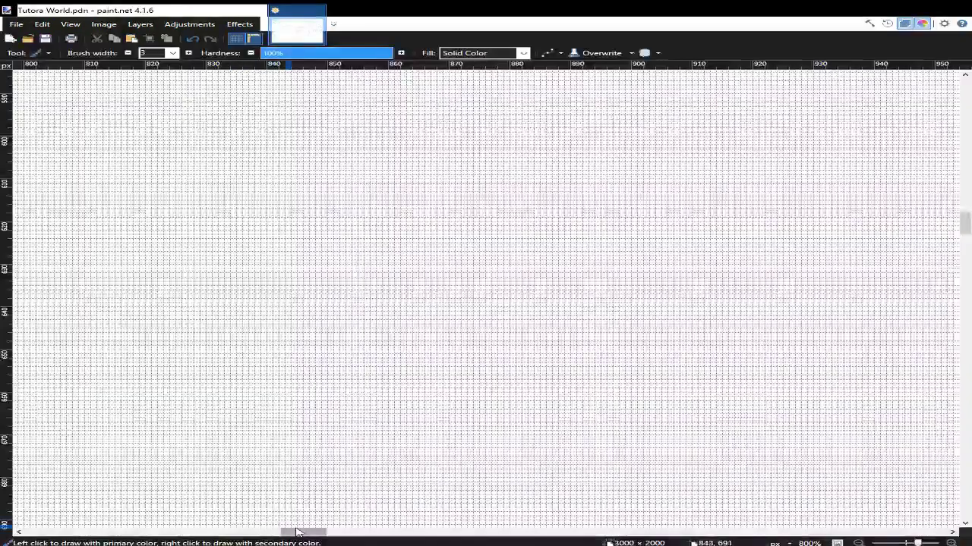
- Paint a wavy black 3 px coastline southeast from the open end of the central continent's northwest coast, following the red guide line
{"action": "left_click_drag", "start_coordinate": [304, 533], "coordinate": [252, 536]}
{"action": "scroll", "coordinate": [504, 425], "scroll_direction": "down", "scroll_amount": 5}
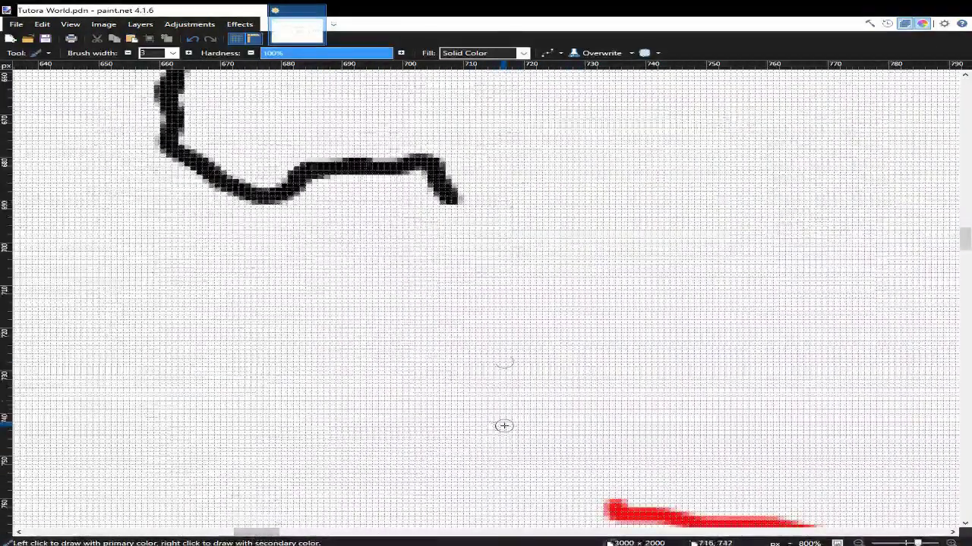
{"action": "scroll", "coordinate": [351, 504], "scroll_direction": "right", "scroll_amount": 3}
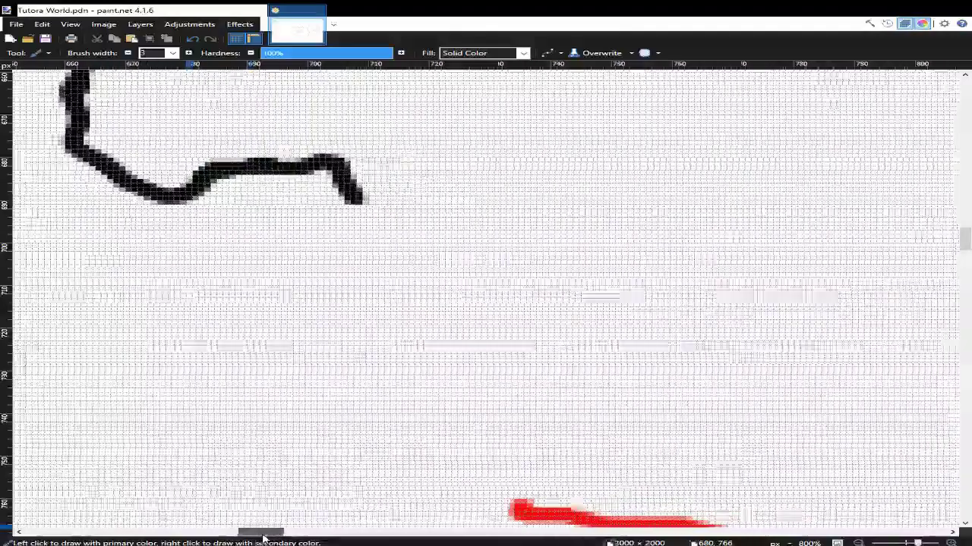
{"action": "scroll", "coordinate": [379, 376], "scroll_direction": "down", "scroll_amount": 1}
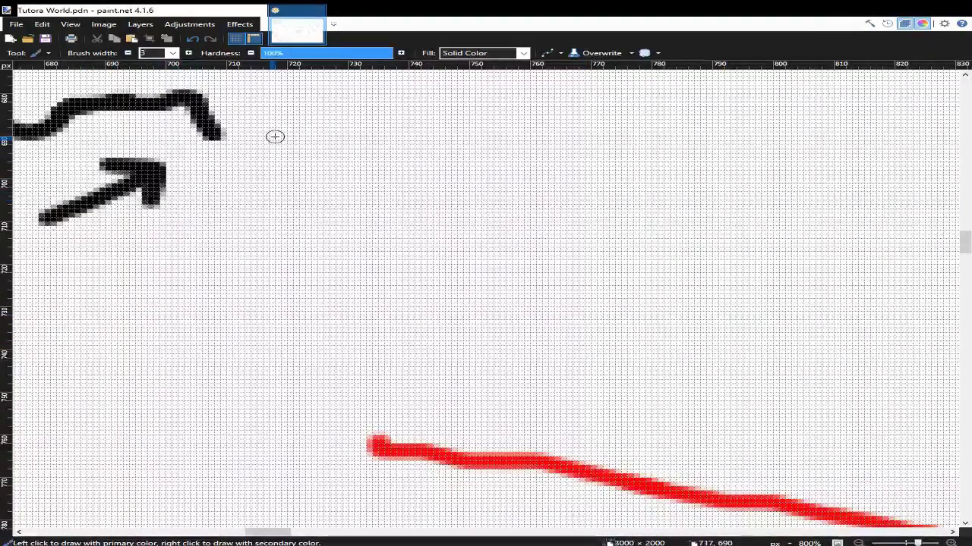
{"action": "mouse_move", "coordinate": [214, 135]}
{"action": "left_mouse_down"}
{"action": "mouse_move", "coordinate": [230, 158]}
{"action": "mouse_move", "coordinate": [270, 157]}
{"action": "mouse_move", "coordinate": [382, 189]}
{"action": "mouse_move", "coordinate": [923, 371]}
{"action": "left_mouse_up"}
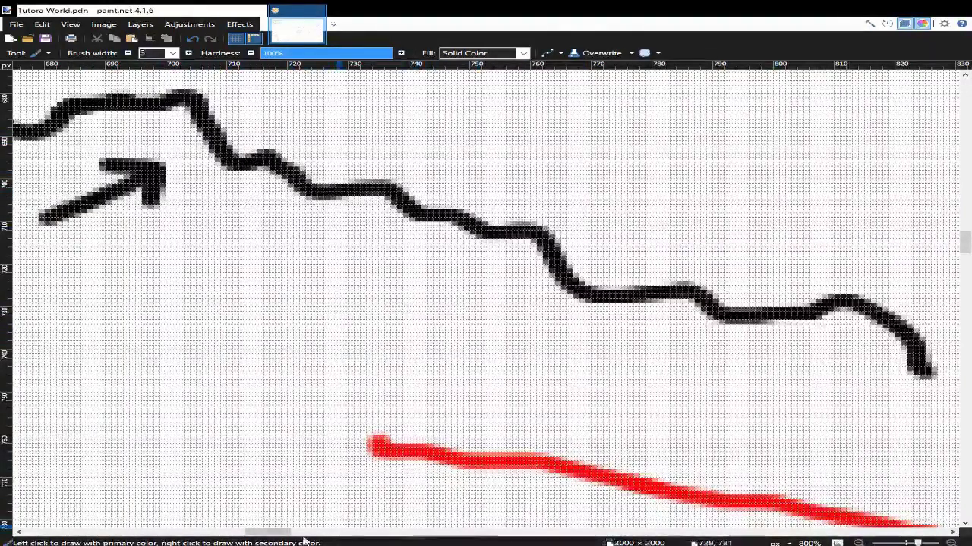
{"action": "left_click_drag", "start_coordinate": [271, 533], "coordinate": [304, 533]}
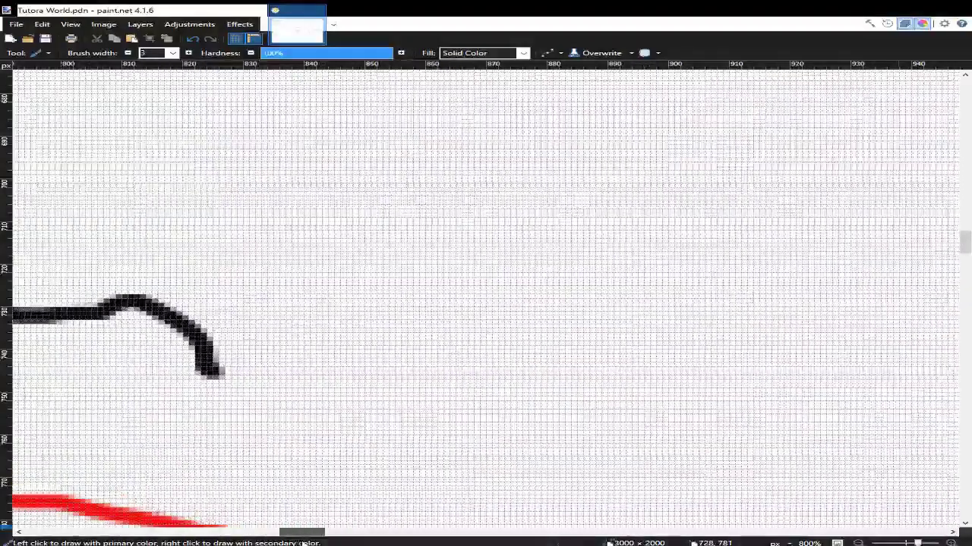
{"action": "scroll", "coordinate": [776, 233], "scroll_direction": "down", "scroll_amount": 5}
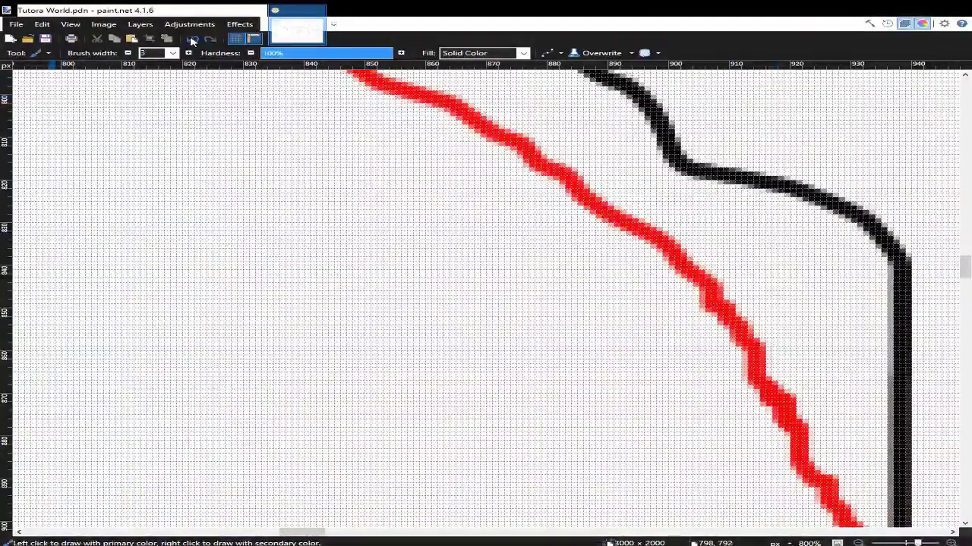
- Lasso and delete the stray straight vertical part of the new coastline stroke beside the red guide line
{"action": "left_click", "coordinate": [192, 40]}
{"action": "left_click", "coordinate": [210, 39]}
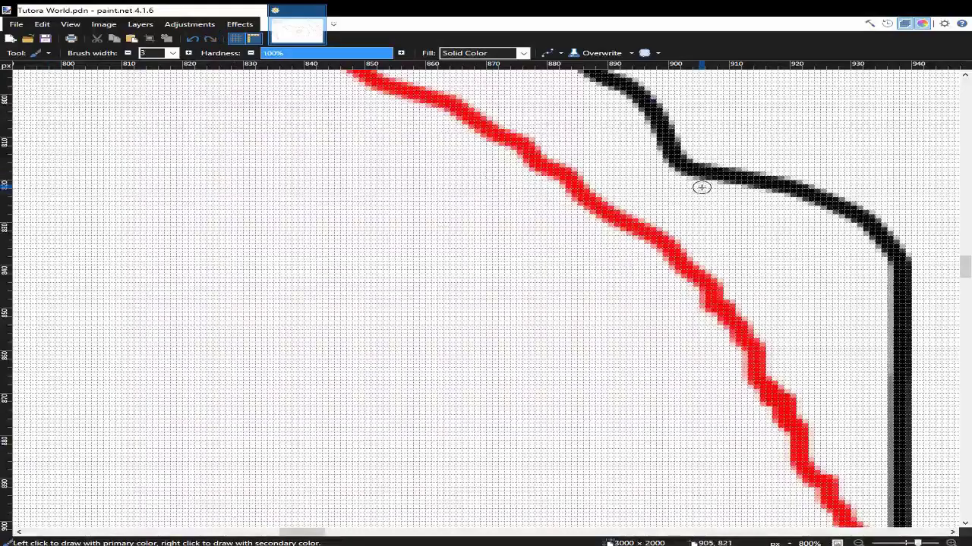
{"action": "key", "text": "s"}
{"action": "scroll", "coordinate": [585, 462], "scroll_direction": "down", "scroll_amount": 1}
{"action": "left_click_drag", "start_coordinate": [290, 536], "coordinate": [316, 536]}
{"action": "scroll", "coordinate": [384, 414], "scroll_direction": "down", "scroll_amount": 3}
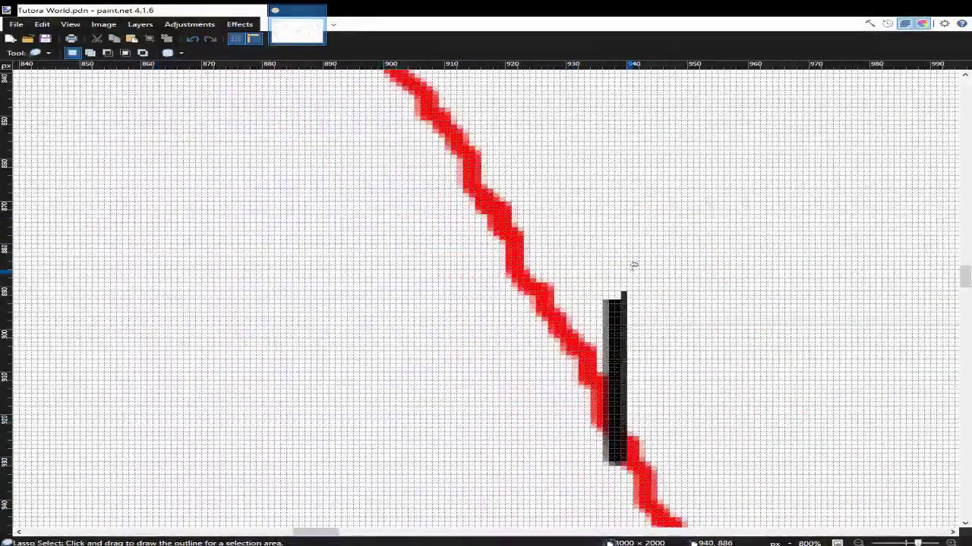
{"action": "mouse_move", "coordinate": [629, 270]}
{"action": "left_mouse_down"}
{"action": "mouse_move", "coordinate": [607, 298]}
{"action": "mouse_move", "coordinate": [592, 350]}
{"action": "mouse_move", "coordinate": [633, 366]}
{"action": "left_mouse_up"}
{"action": "key", "text": "Delete"}
{"action": "scroll", "coordinate": [690, 304], "scroll_direction": "up", "scroll_amount": 3}
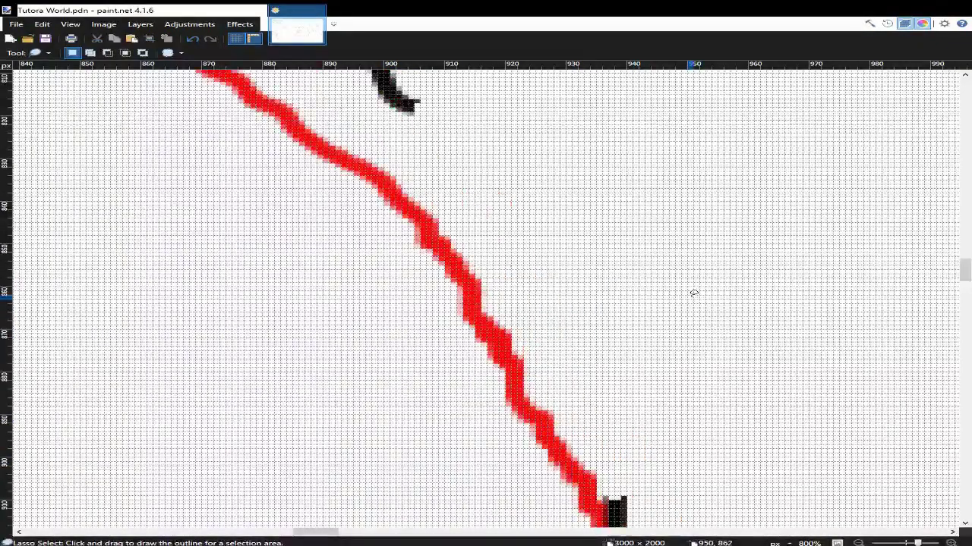
{"action": "scroll", "coordinate": [694, 293], "scroll_direction": "up", "scroll_amount": 1}
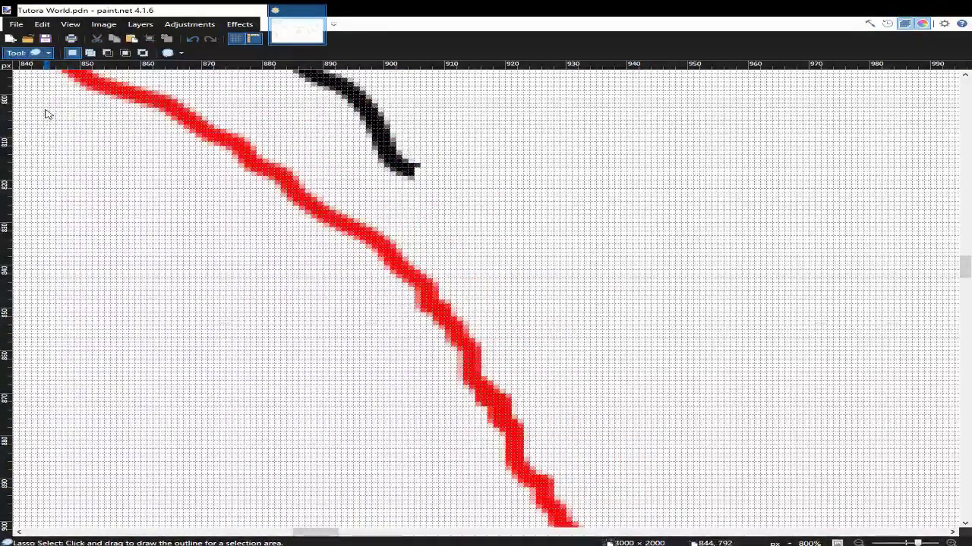
- Extend the black 3 px coastline southeast from its cut end, running past the leftover vertical stub beside the red guide
{"action": "key", "text": "b"}
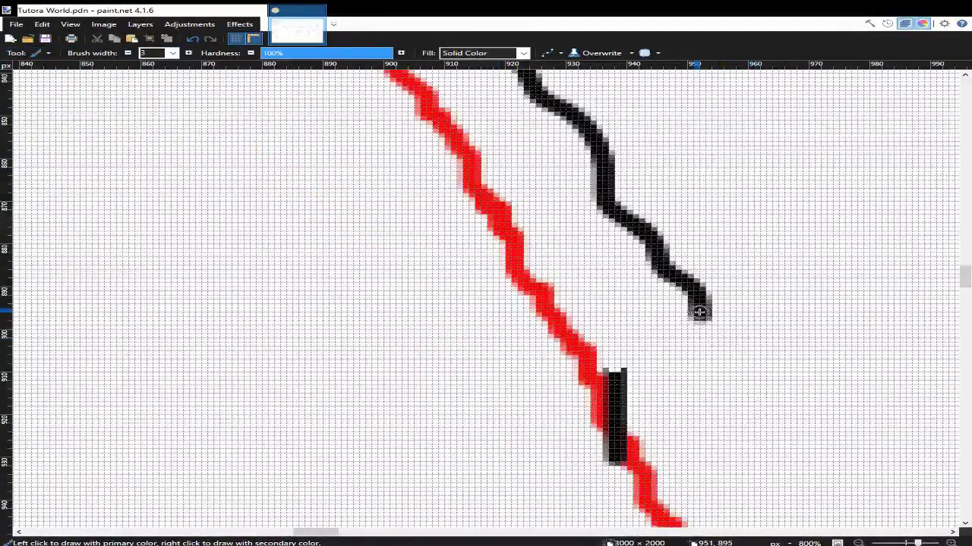
{"action": "mouse_move", "coordinate": [700, 312]}
{"action": "left_mouse_down"}
{"action": "mouse_move", "coordinate": [797, 382]}
{"action": "mouse_move", "coordinate": [813, 420]}
{"action": "mouse_move", "coordinate": [851, 447]}
{"action": "mouse_move", "coordinate": [848, 477]}
{"action": "left_mouse_up"}
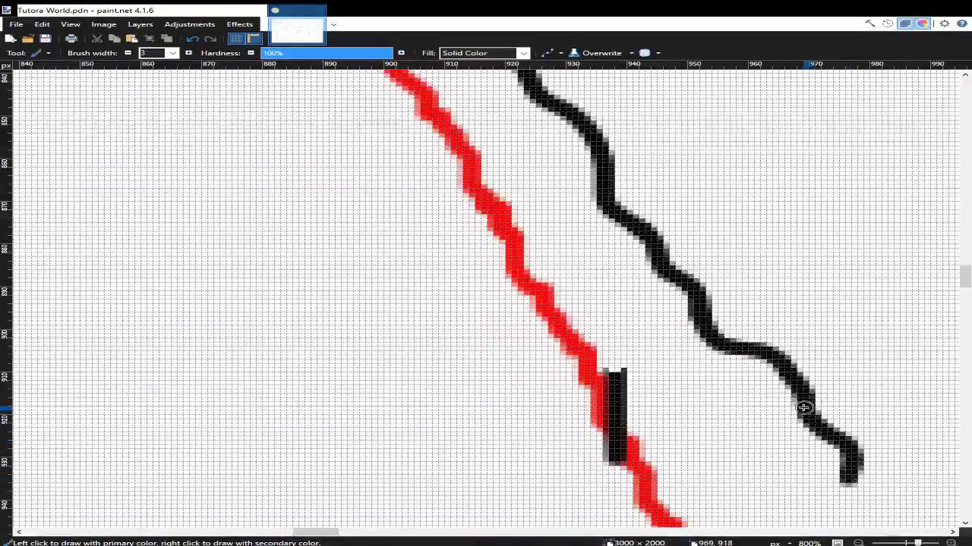
{"action": "scroll", "coordinate": [803, 408], "scroll_direction": "down", "scroll_amount": 3}
{"action": "left_click_drag", "start_coordinate": [320, 531], "coordinate": [340, 533]}
{"action": "scroll", "coordinate": [434, 319], "scroll_direction": "down", "scroll_amount": 2}
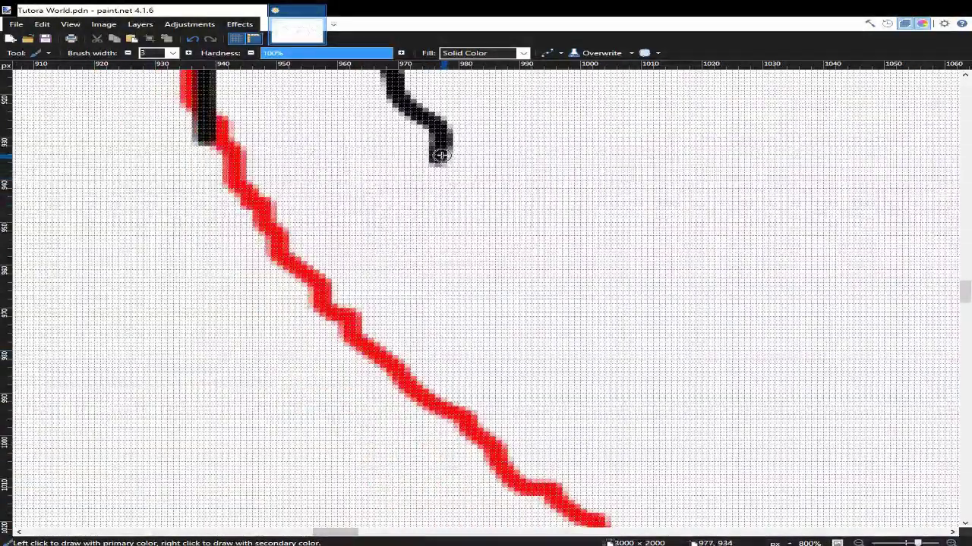
{"action": "mouse_move", "coordinate": [441, 155]}
{"action": "left_mouse_down"}
{"action": "mouse_move", "coordinate": [545, 195]}
{"action": "mouse_move", "coordinate": [549, 256]}
{"action": "mouse_move", "coordinate": [613, 280]}
{"action": "mouse_move", "coordinate": [634, 312]}
{"action": "mouse_move", "coordinate": [634, 340]}
{"action": "mouse_move", "coordinate": [667, 356]}
{"action": "left_mouse_up"}
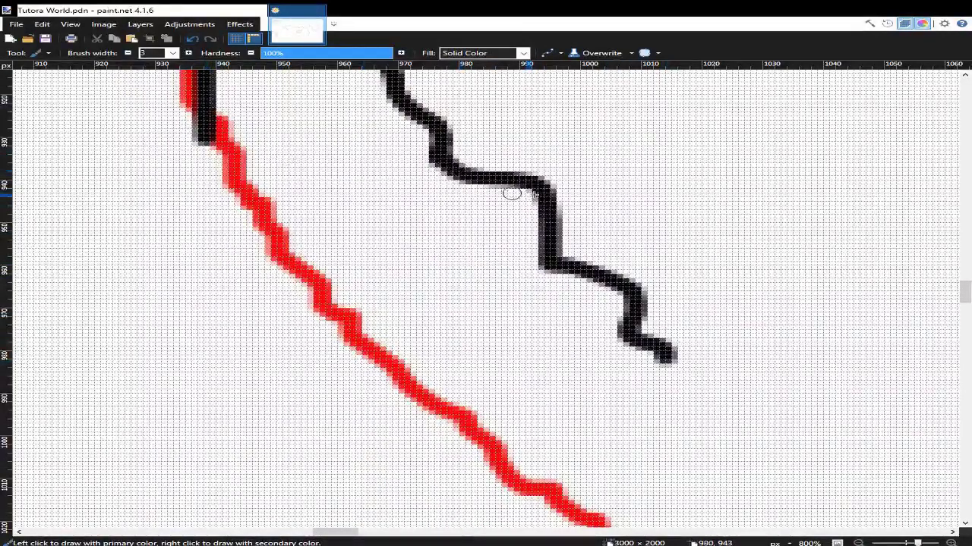
{"action": "key", "text": "ctrl+z"}
{"action": "key", "text": "ctrl+z"}
- Paint the next coastline stretch with broad bays and headlands above the middle of the red guide line, using black 3 px strokes
{"action": "left_click_drag", "start_coordinate": [452, 163], "coordinate": [749, 462]}
{"action": "scroll", "coordinate": [745, 466], "scroll_direction": "down", "scroll_amount": 3}
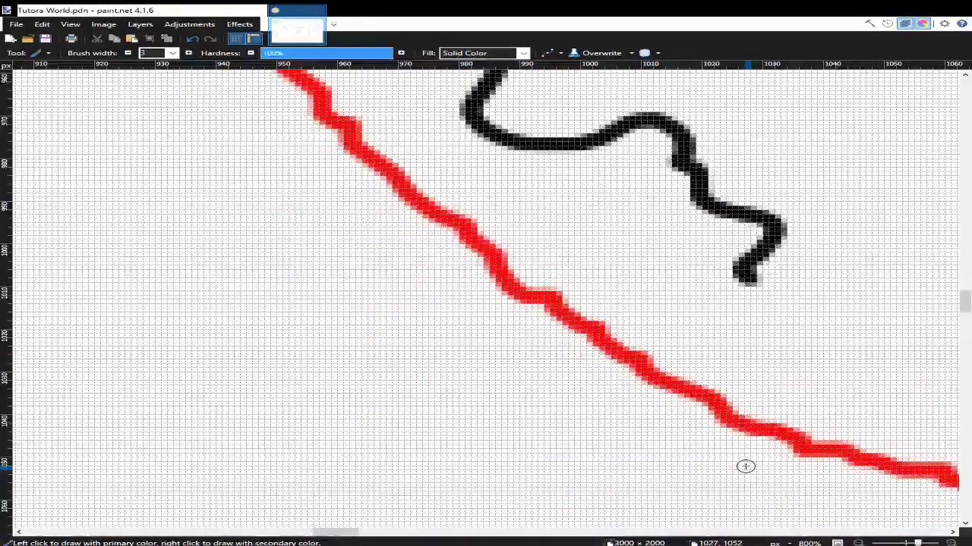
{"action": "left_click_drag", "start_coordinate": [329, 532], "coordinate": [359, 536]}
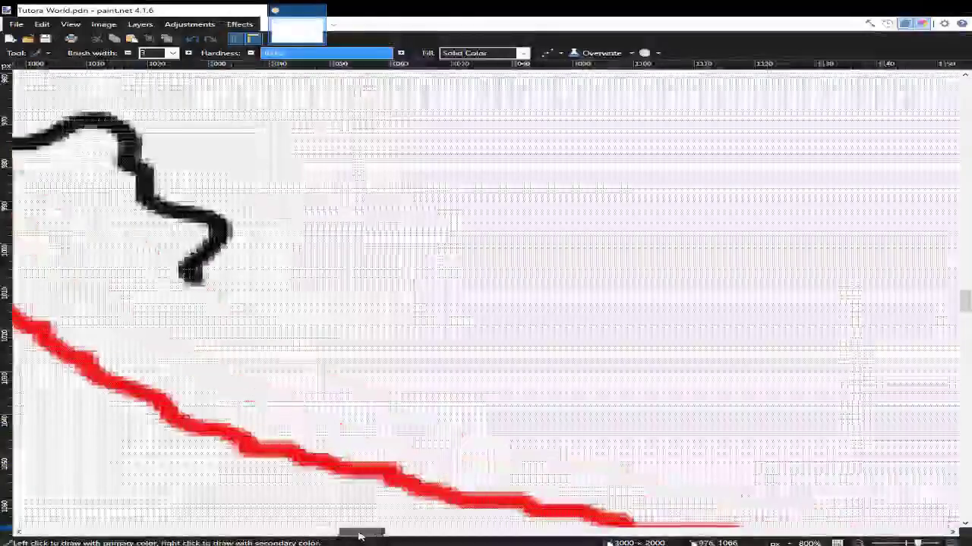
{"action": "scroll", "coordinate": [329, 425], "scroll_direction": "down", "scroll_amount": 2}
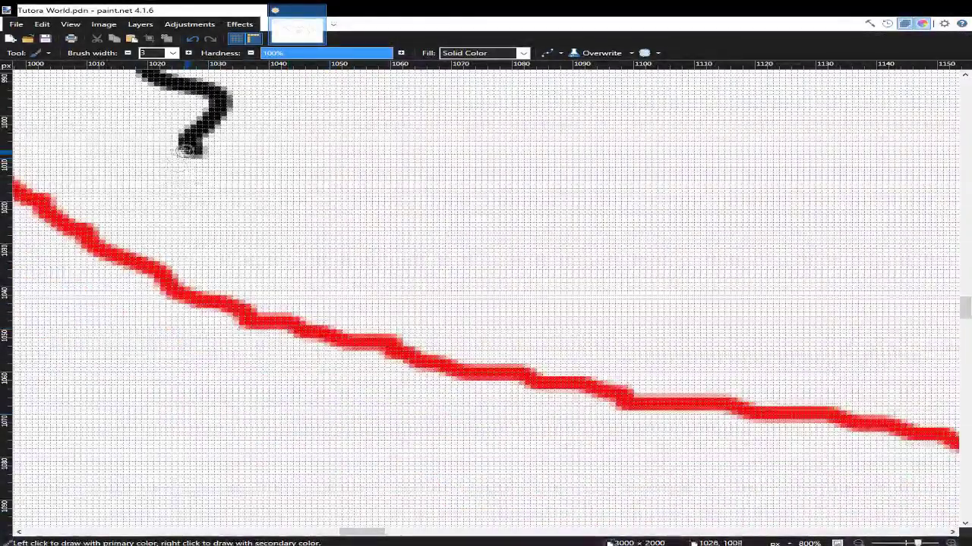
{"action": "mouse_move", "coordinate": [185, 151]}
{"action": "left_mouse_down"}
{"action": "mouse_move", "coordinate": [214, 177]}
{"action": "mouse_move", "coordinate": [230, 213]}
{"action": "left_mouse_up"}
{"action": "left_click_drag", "start_coordinate": [342, 532], "coordinate": [367, 532]}
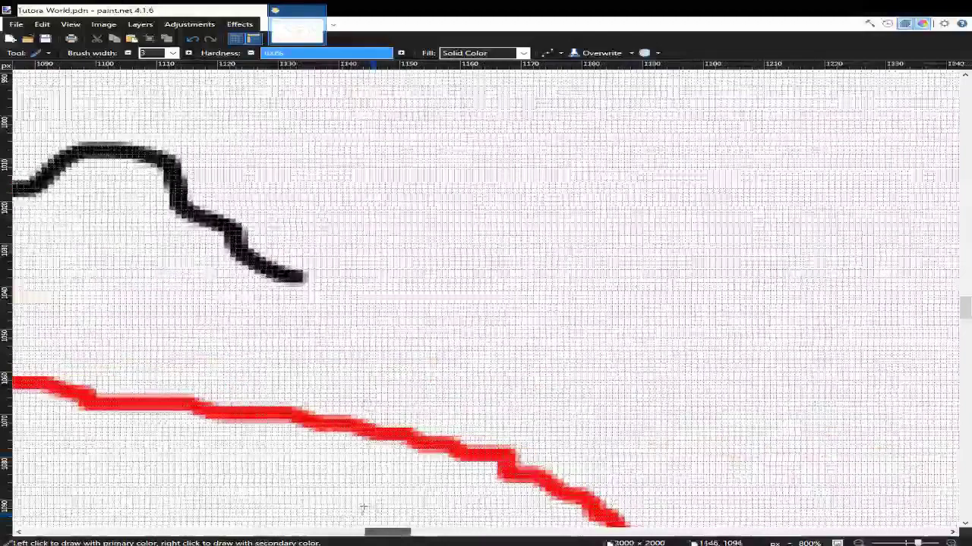
{"action": "scroll", "coordinate": [371, 398], "scroll_direction": "down", "scroll_amount": 2}
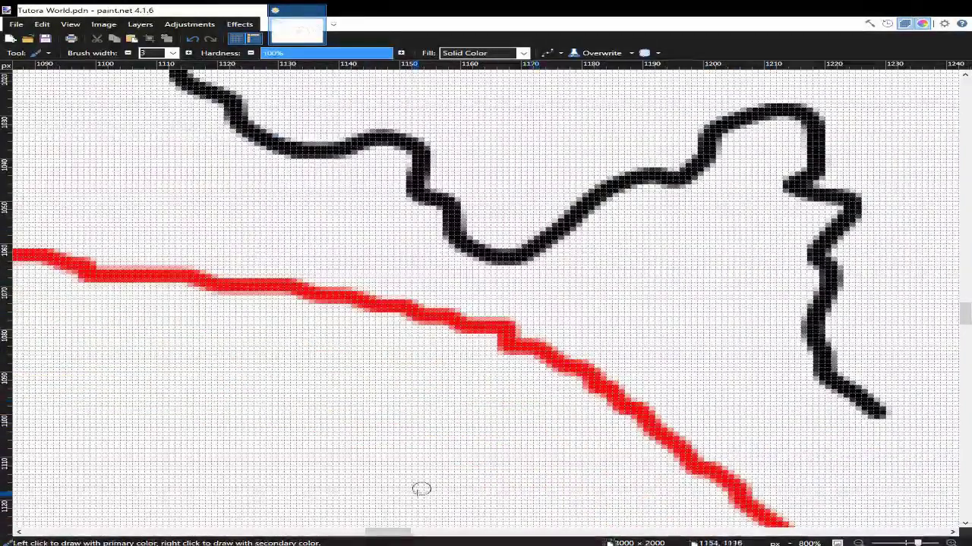
- Extend the central continent's black 3 px coastline southeast from its open end, weaving small headlands parallel to the red guide line
{"action": "left_click_drag", "start_coordinate": [383, 532], "coordinate": [403, 532]}
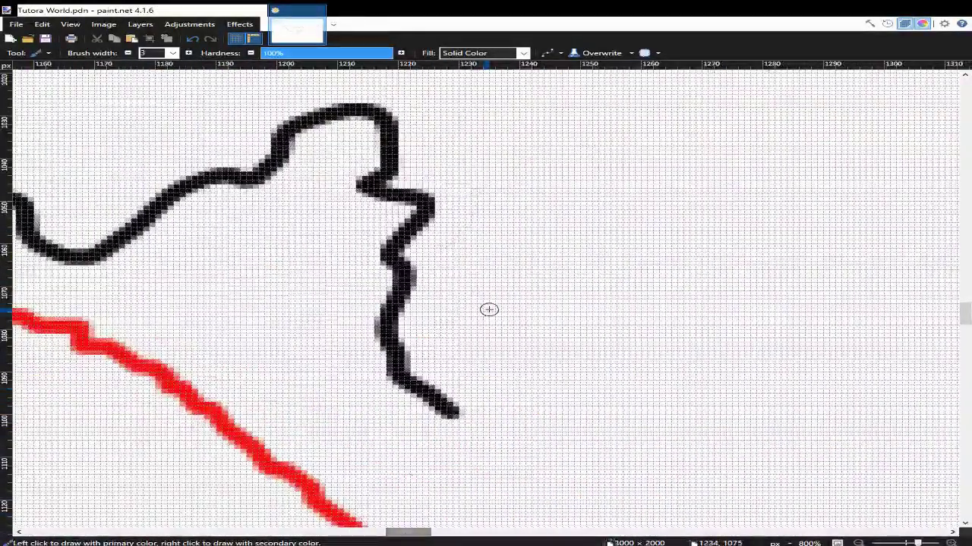
{"action": "scroll", "coordinate": [489, 310], "scroll_direction": "down", "scroll_amount": 3}
{"action": "scroll", "coordinate": [799, 450], "scroll_direction": "down", "scroll_amount": 10}
{"action": "scroll", "coordinate": [799, 451], "scroll_direction": "right", "scroll_amount": 4}
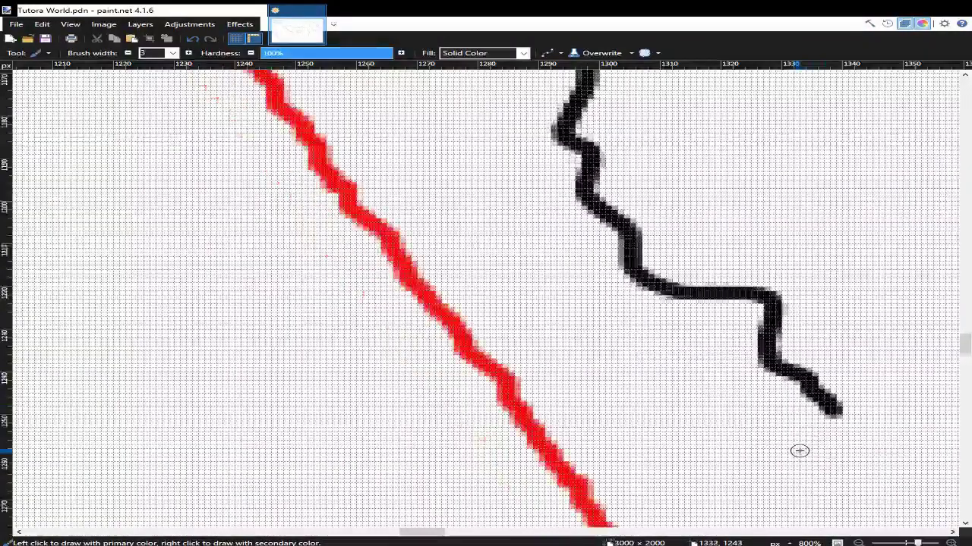
- Paint the next jagged coastline stretch southeast beyond the flat ledge, following the red guide line to its lower end
{"action": "scroll", "coordinate": [799, 451], "scroll_direction": "down", "scroll_amount": 3}
{"action": "left_click_drag", "start_coordinate": [430, 532], "coordinate": [448, 539]}
{"action": "scroll", "coordinate": [438, 314], "scroll_direction": "down", "scroll_amount": 3}
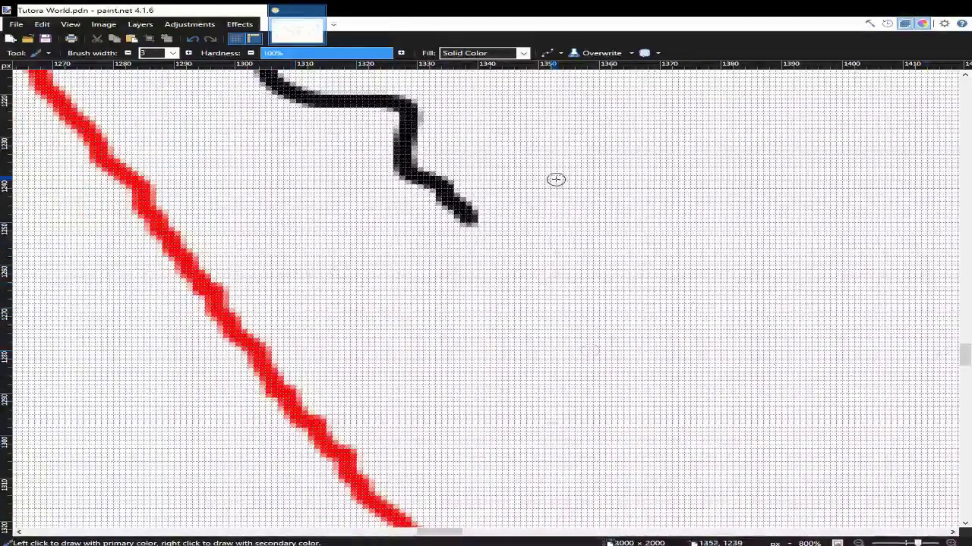
{"action": "scroll", "coordinate": [719, 390], "scroll_direction": "down", "scroll_amount": 2}
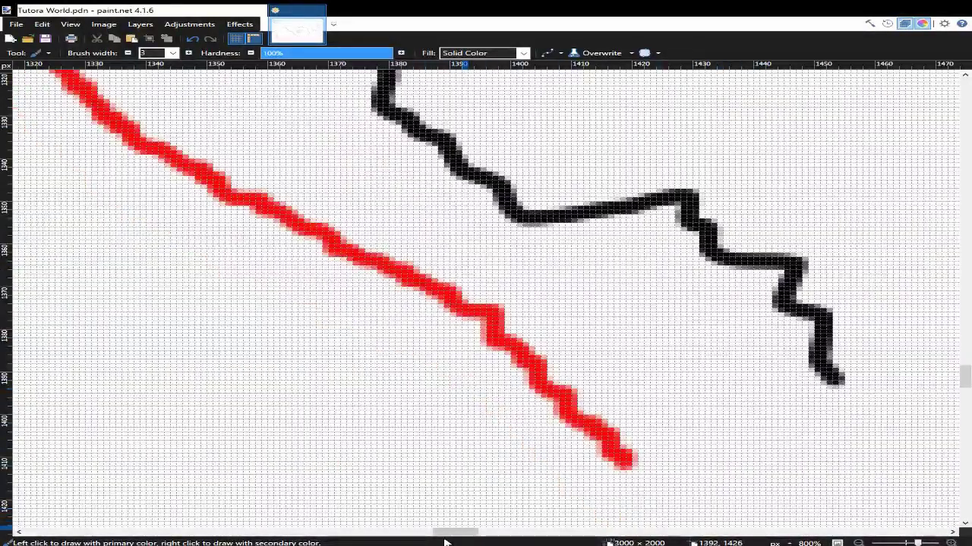
{"action": "left_click_drag", "start_coordinate": [442, 534], "coordinate": [461, 535]}
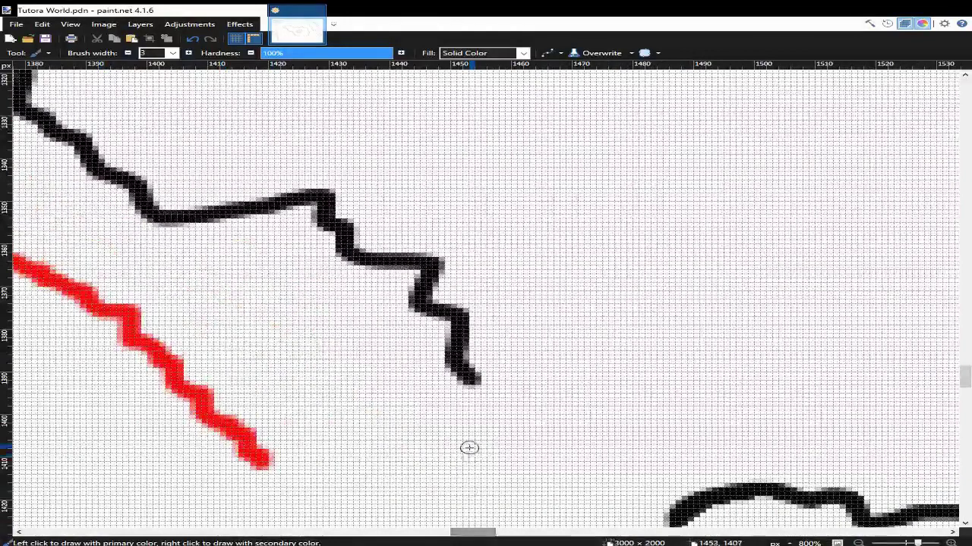
- Paint the last black 3 px coastline stretch southeast towards the open end of the central continent's south coast
{"action": "scroll", "coordinate": [468, 449], "scroll_direction": "down", "scroll_amount": 3}
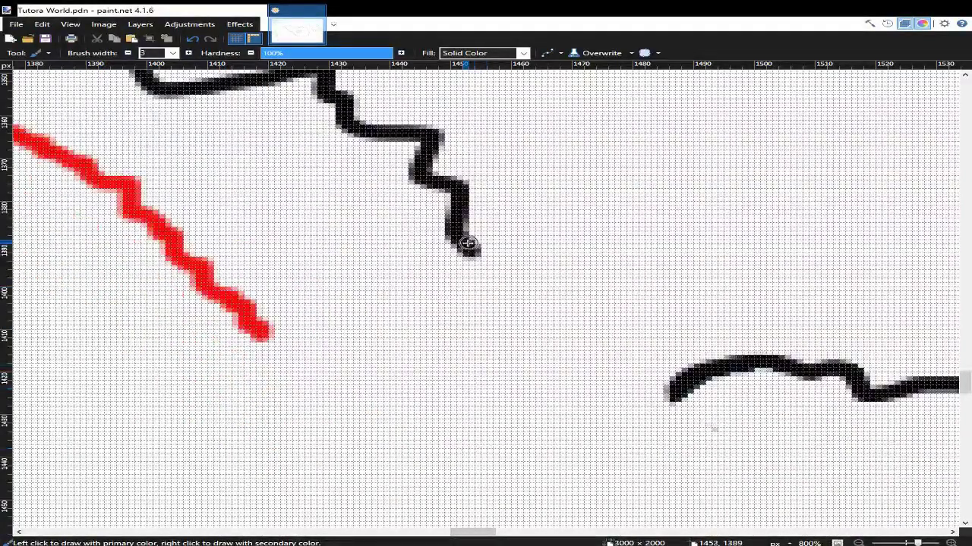
{"action": "mouse_move", "coordinate": [470, 251]}
{"action": "left_mouse_down"}
{"action": "mouse_move", "coordinate": [467, 296]}
{"action": "mouse_move", "coordinate": [477, 316]}
{"action": "mouse_move", "coordinate": [501, 324]}
{"action": "mouse_move", "coordinate": [510, 371]}
{"action": "mouse_move", "coordinate": [579, 369]}
{"action": "mouse_move", "coordinate": [593, 417]}
{"action": "left_mouse_up"}
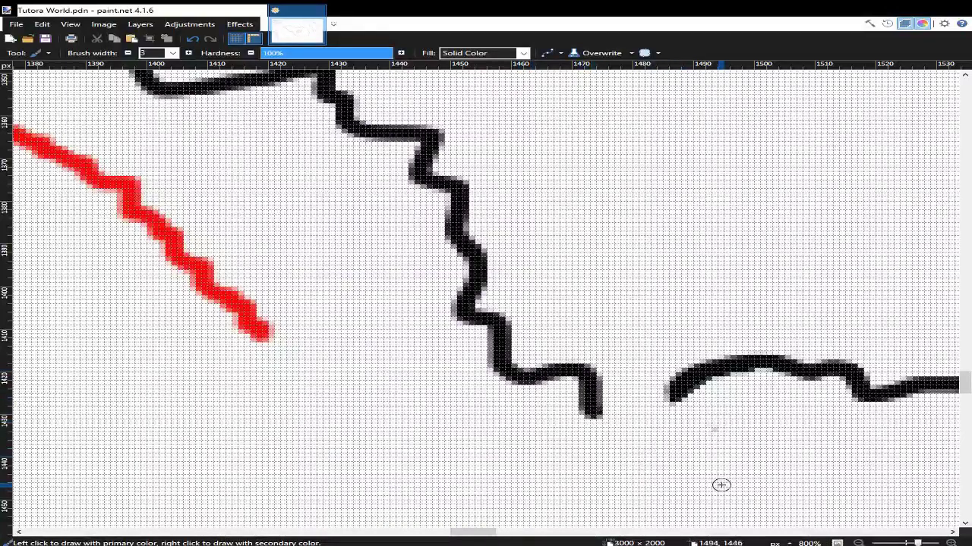
{"action": "scroll", "coordinate": [731, 494], "scroll_direction": "down", "scroll_amount": 3}
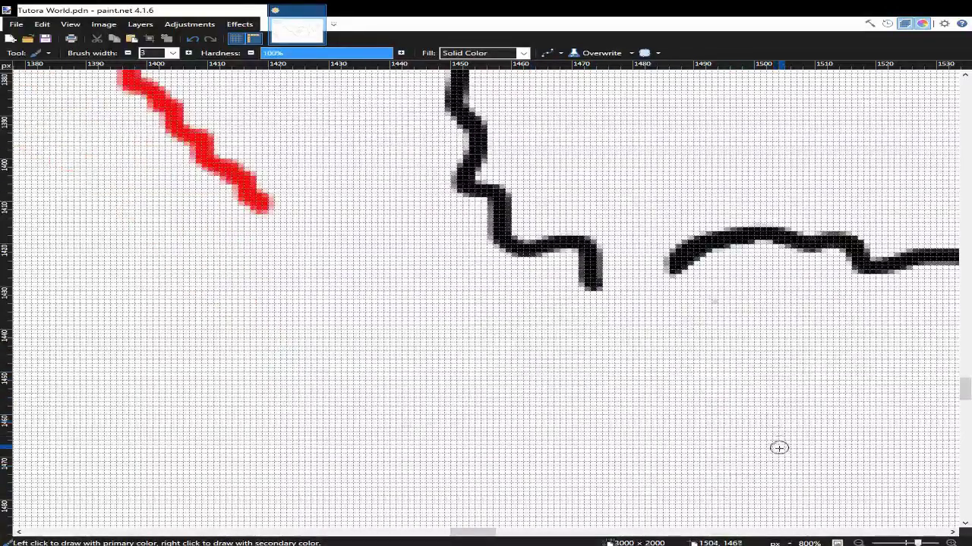
{"action": "mouse_move", "coordinate": [782, 462]}
{"action": "left_mouse_down"}
{"action": "mouse_move", "coordinate": [668, 326]}
{"action": "mouse_move", "coordinate": [643, 363]}
{"action": "left_mouse_up"}
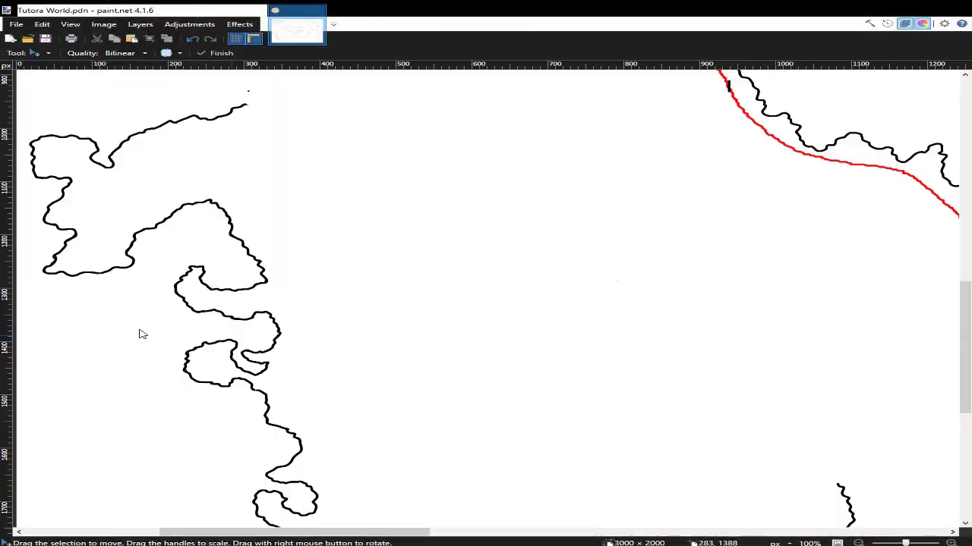
- Paste the copied coastline, place it at 296, 922 between the southwestern continent's two open ends, and deselect it
{"action": "key", "text": "ctrl+v"}
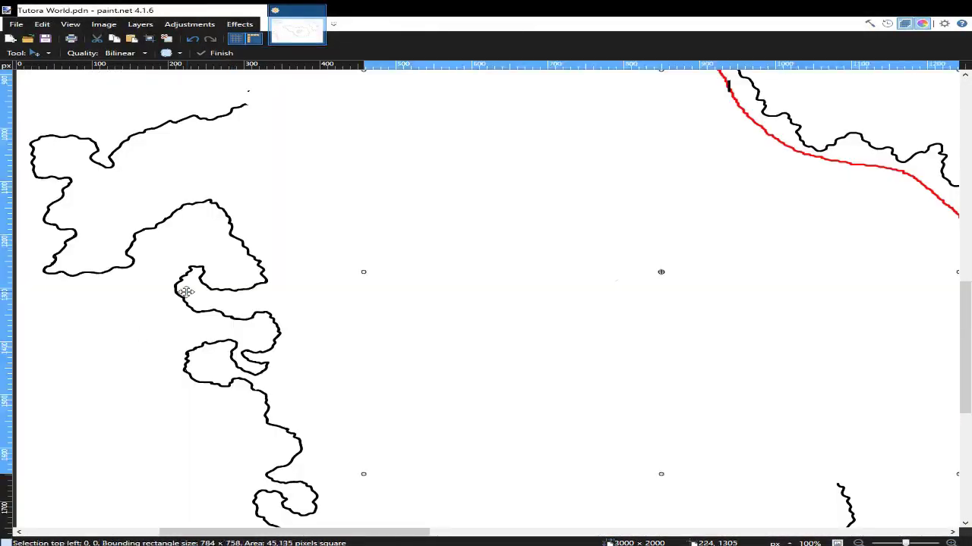
{"action": "left_click_drag", "start_coordinate": [706, 262], "coordinate": [586, 277]}
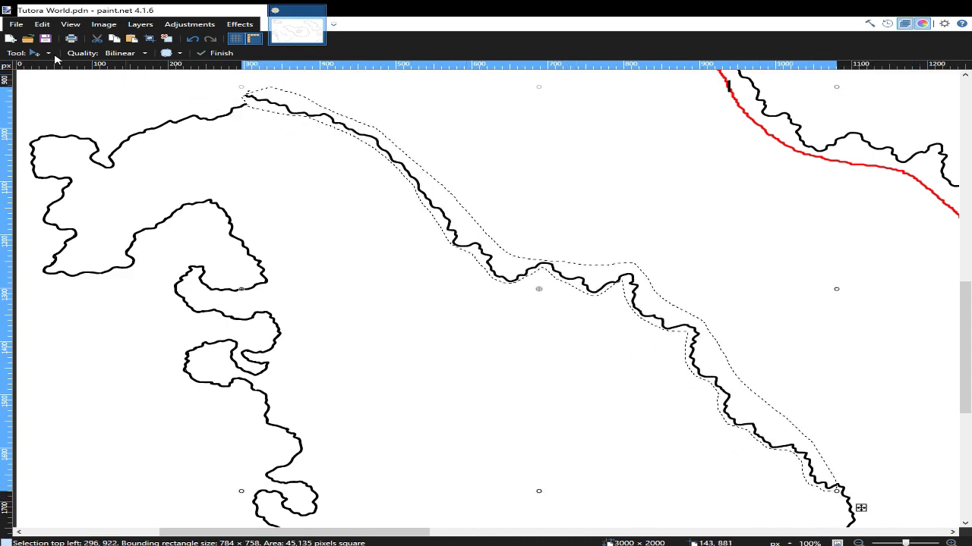
{"action": "key", "text": "s"}
{"action": "key", "text": "ctrl+d"}
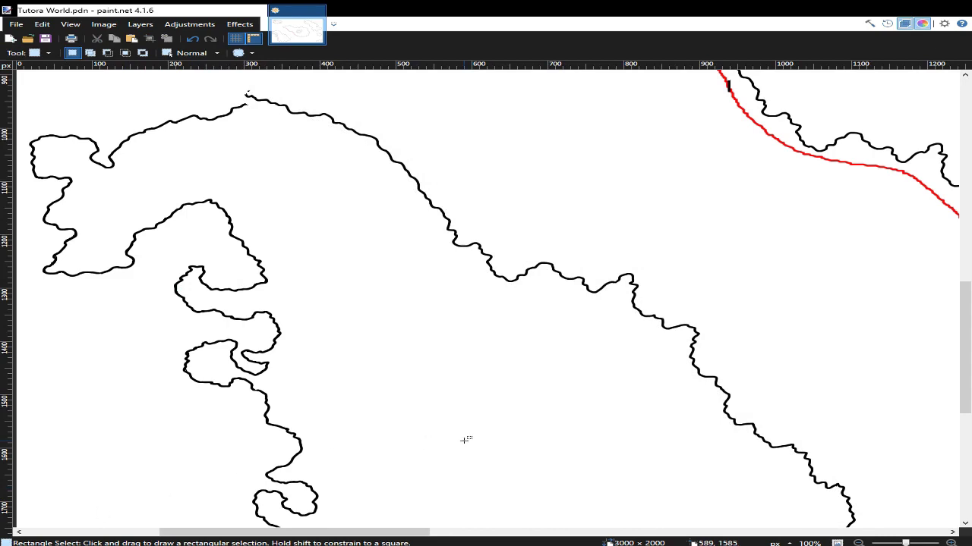
- Close the gap between the pasted coastline and the southwestern continent's northwest coast with the black 3 px brush
{"action": "scroll", "coordinate": [466, 439], "scroll_direction": "up", "scroll_amount": 8}
{"action": "left_click_drag", "start_coordinate": [228, 533], "coordinate": [302, 534]}
{"action": "scroll", "coordinate": [345, 419], "scroll_direction": "down", "scroll_amount": 3}
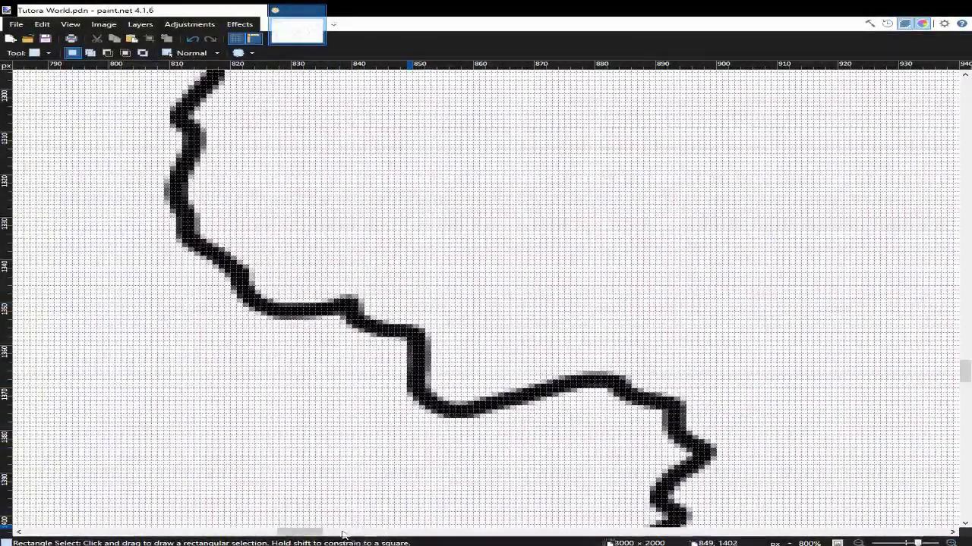
{"action": "scroll", "coordinate": [400, 299], "scroll_direction": "left", "scroll_amount": 10}
{"action": "scroll", "coordinate": [400, 298], "scroll_direction": "up", "scroll_amount": 6}
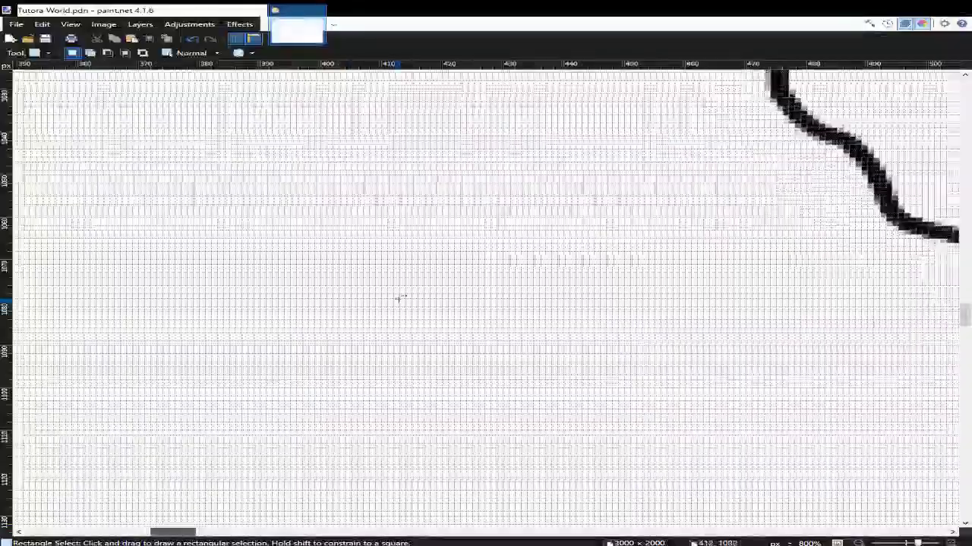
{"action": "scroll", "coordinate": [398, 299], "scroll_direction": "up", "scroll_amount": 9}
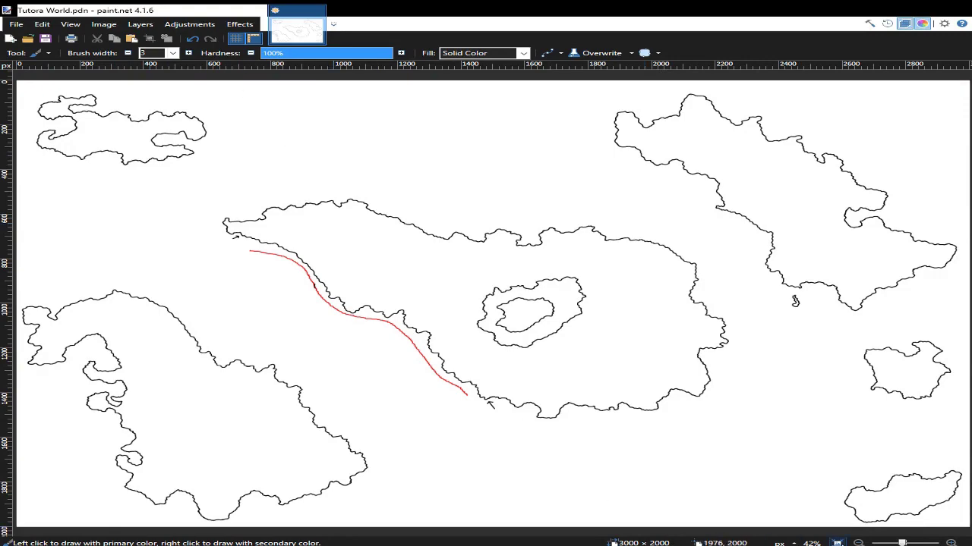
- Remove the red guide line and stray black marks beside the central continent, and close its southwest coastline at both ends
{"action": "key", "text": "ctrl+0"}
{"action": "scroll", "coordinate": [368, 422], "scroll_direction": "down", "scroll_amount": 5}
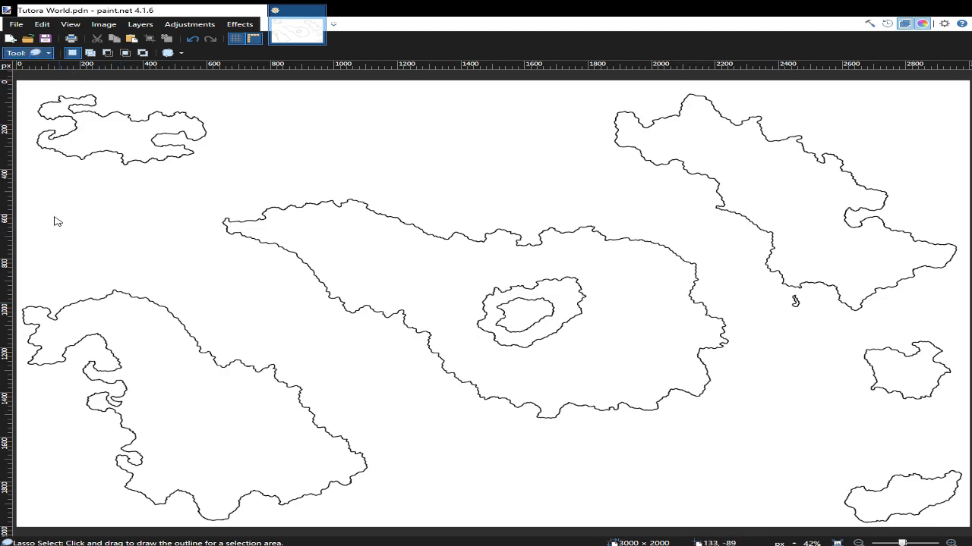
- Fill the sea and inner lake teal and all landmasses green, and undo the fills
{"action": "key", "text": "k"}
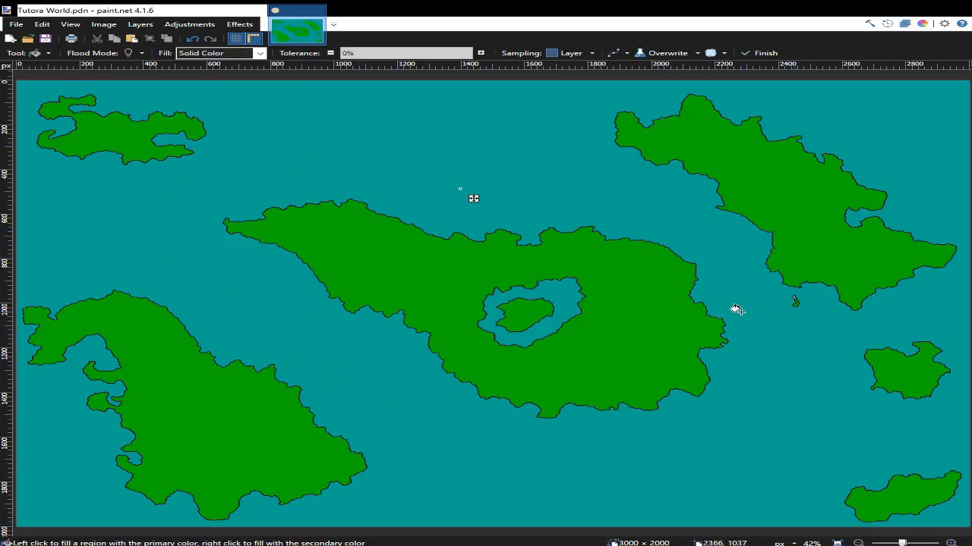
{"action": "key", "text": "s"}
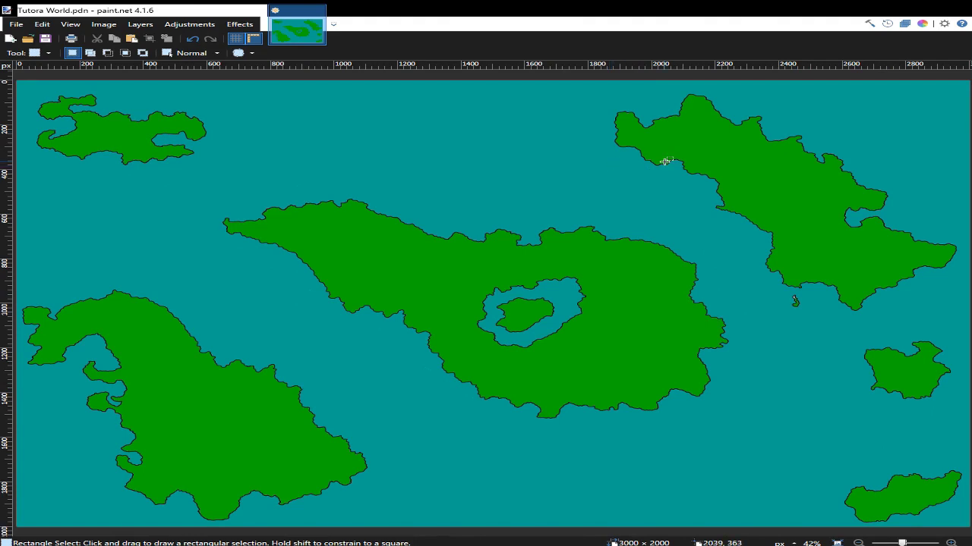
{"action": "key", "text": "ctrl+z"}
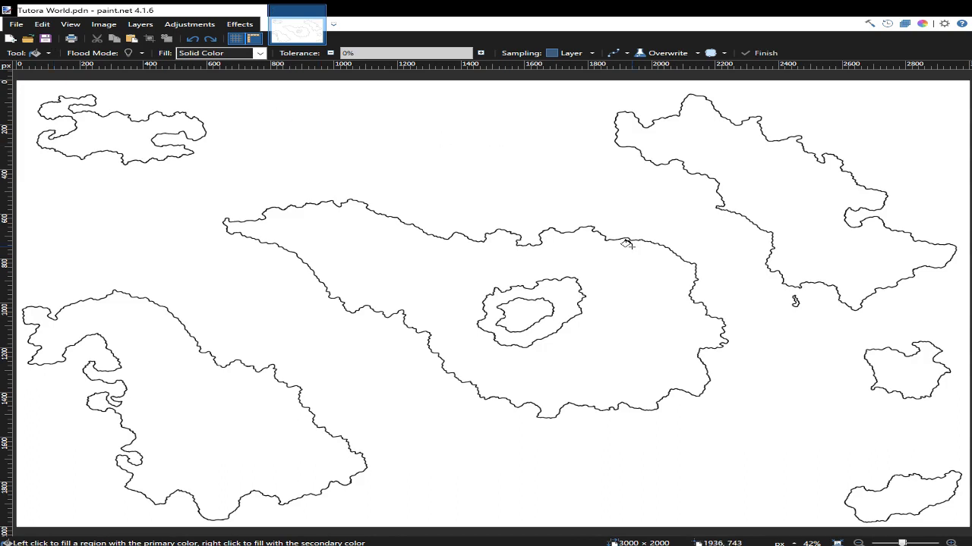
- Lasso the tiny islet just off the northeastern continent's south coast
{"action": "key", "text": "s"}
{"action": "mouse_move", "coordinate": [796, 288]}
{"action": "left_mouse_down"}
{"action": "mouse_move", "coordinate": [782, 320]}
{"action": "mouse_move", "coordinate": [824, 280]}
{"action": "mouse_move", "coordinate": [794, 301]}
{"action": "mouse_move", "coordinate": [798, 292]}
{"action": "left_mouse_up"}
{"action": "left_click", "coordinate": [801, 291]}
{"action": "key", "text": "ctrl+d"}
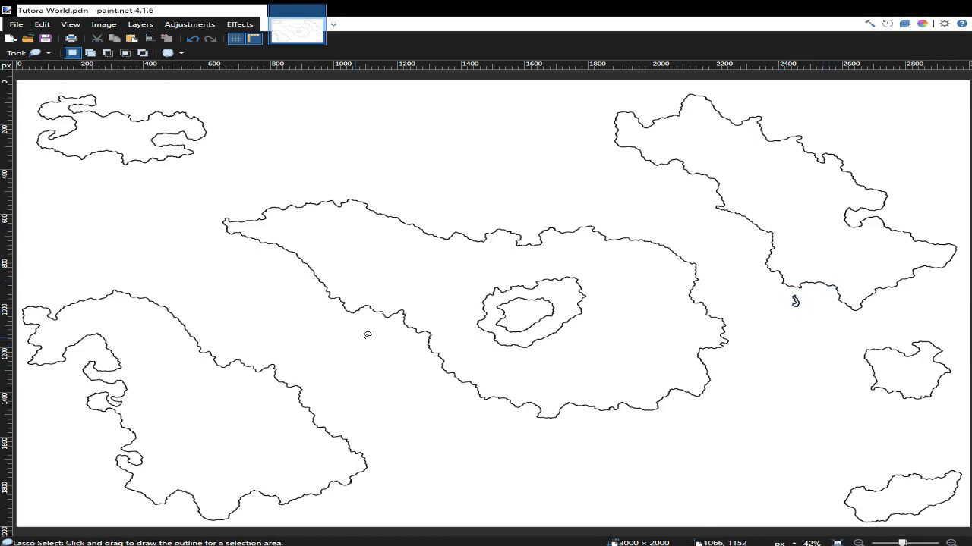